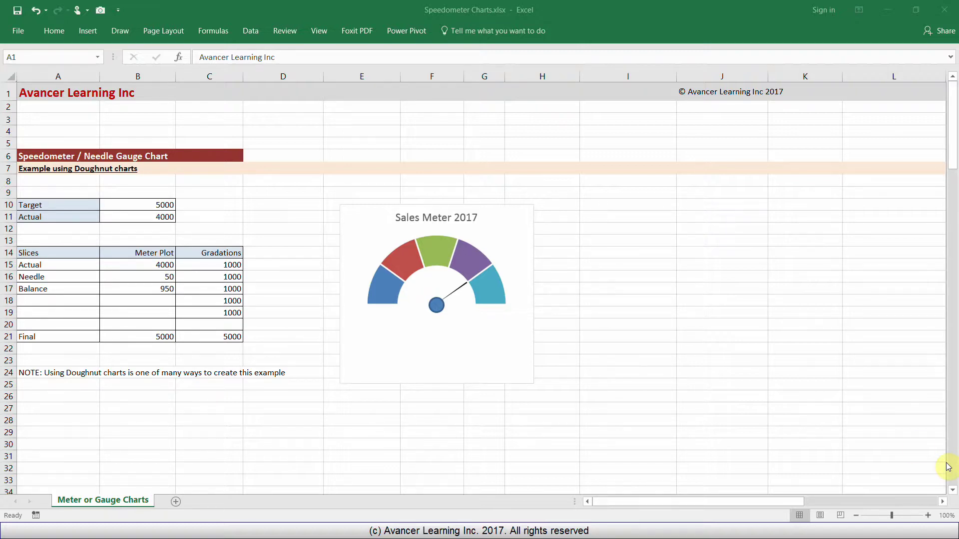
# Set the Actual value in B11 to 2000 to test the gauge needle against the 5000 target.
pyautogui.click(150, 203)
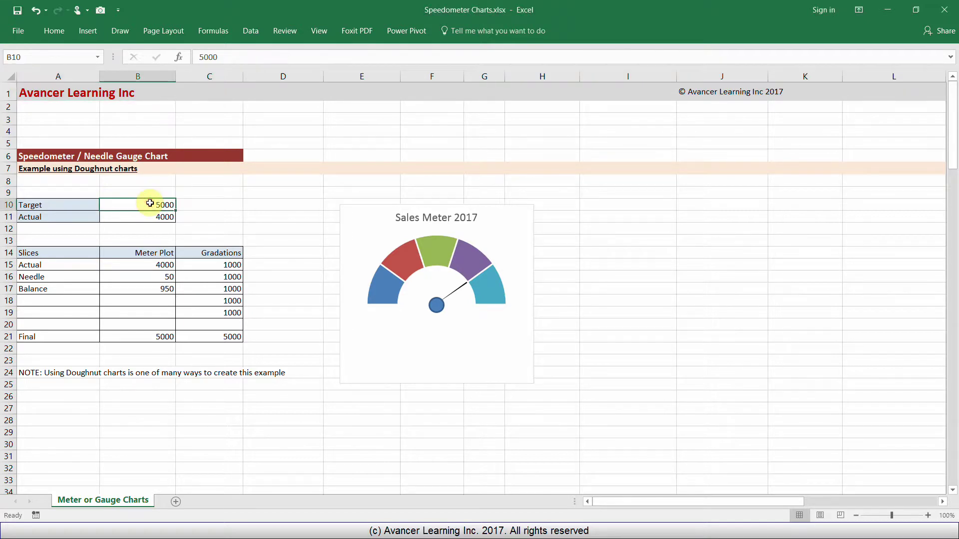
pyautogui.click(149, 217)
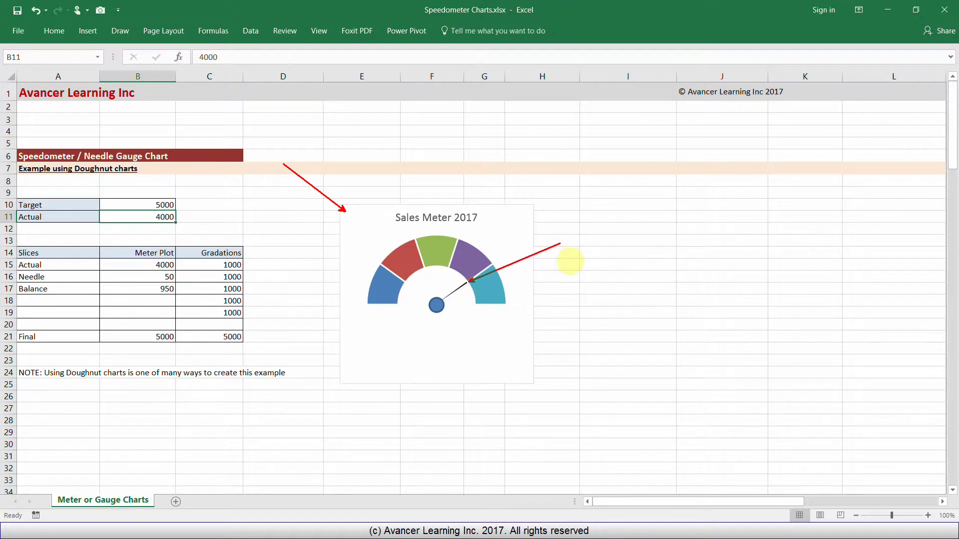
pyautogui.moveTo(566, 268); pyautogui.dragTo(588, 282)
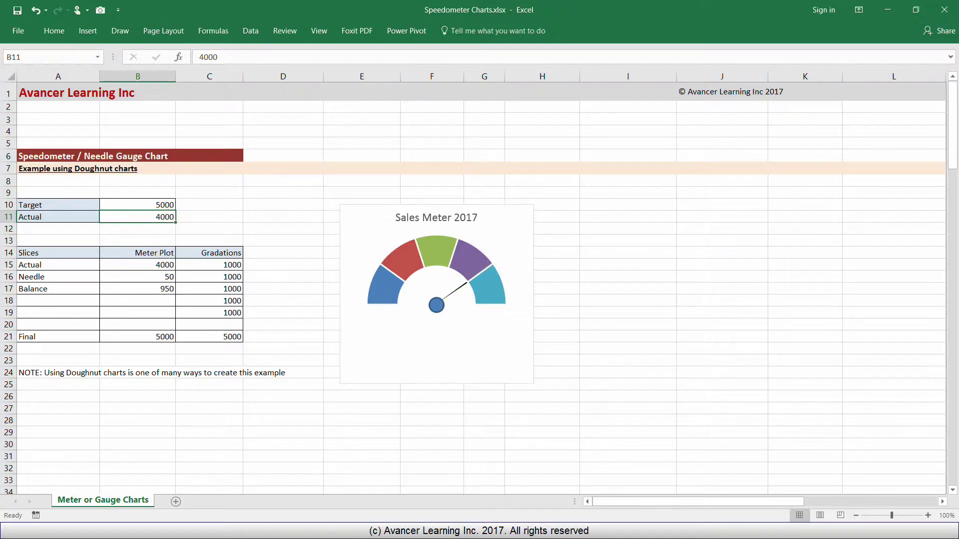
pyautogui.write('2000')
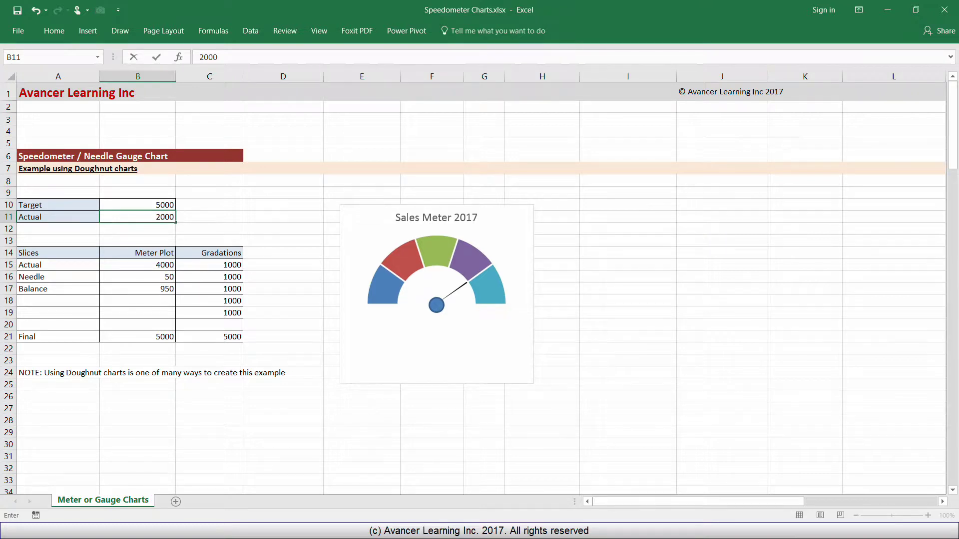
pyautogui.press('Return')
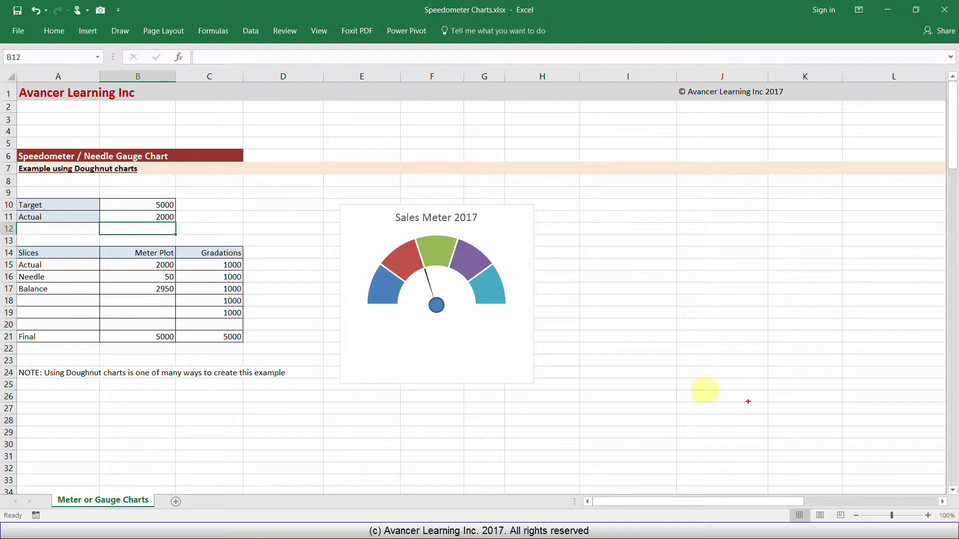
pyautogui.moveTo(378, 283); pyautogui.dragTo(329, 238)
pyautogui.moveTo(397, 253); pyautogui.dragTo(354, 203)
pyautogui.moveTo(438, 245); pyautogui.dragTo(455, 200)
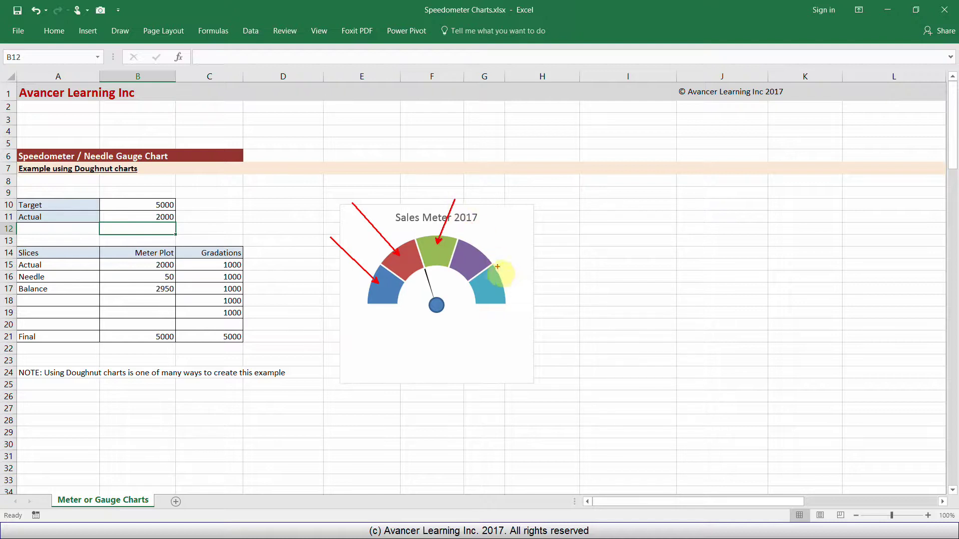
pyautogui.moveTo(476, 249); pyautogui.dragTo(536, 214)
pyautogui.moveTo(498, 283); pyautogui.dragTo(555, 266)
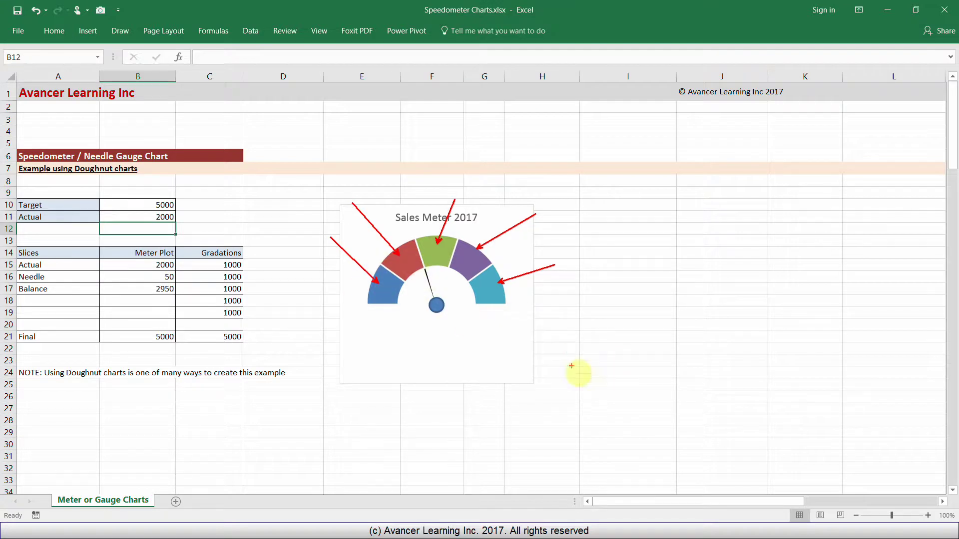
pyautogui.moveTo(365, 303); pyautogui.dragTo(271, 303)
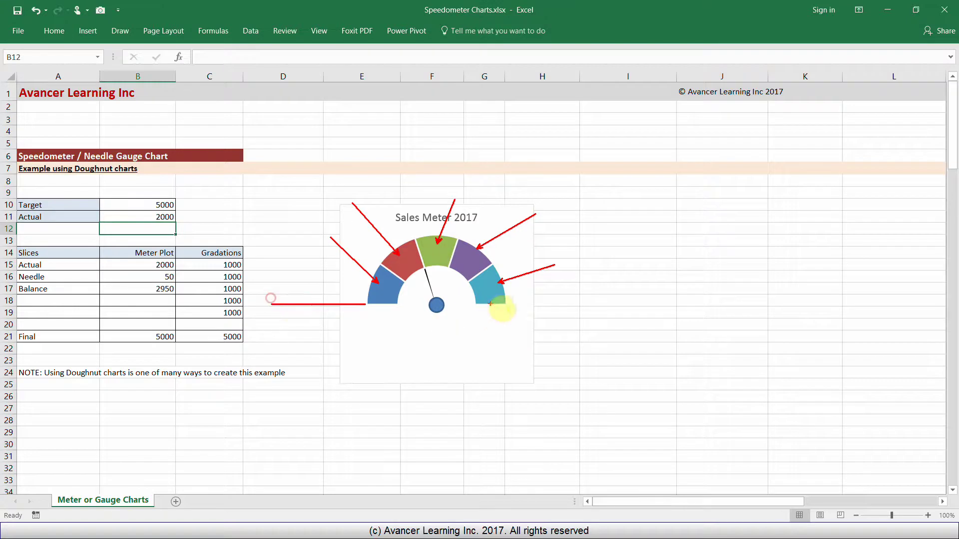
pyautogui.moveTo(506, 305); pyautogui.dragTo(630, 305)
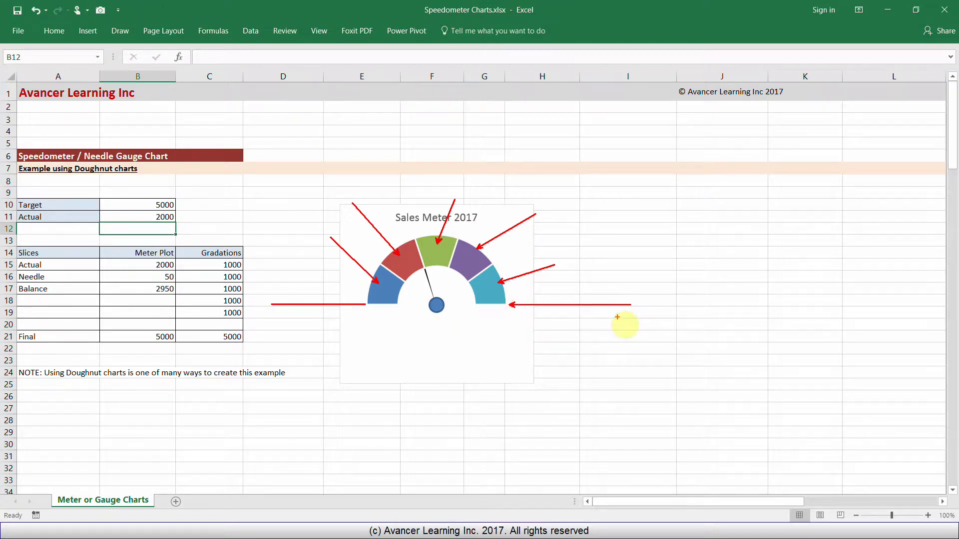
pyautogui.press('Escape')
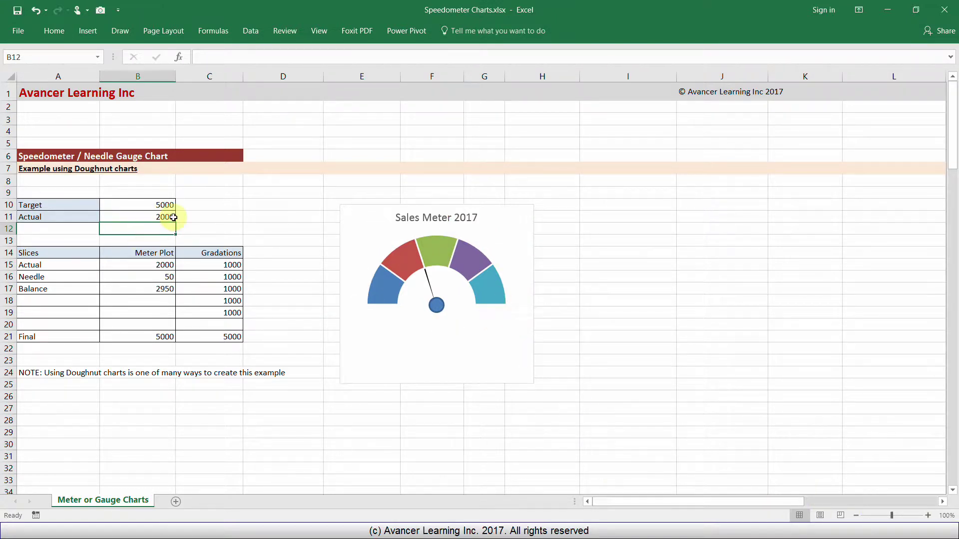
pyautogui.moveTo(142, 195)
pyautogui.mouseDown()
pyautogui.moveTo(188, 239)
pyautogui.moveTo(215, 235)
pyautogui.mouseUp()
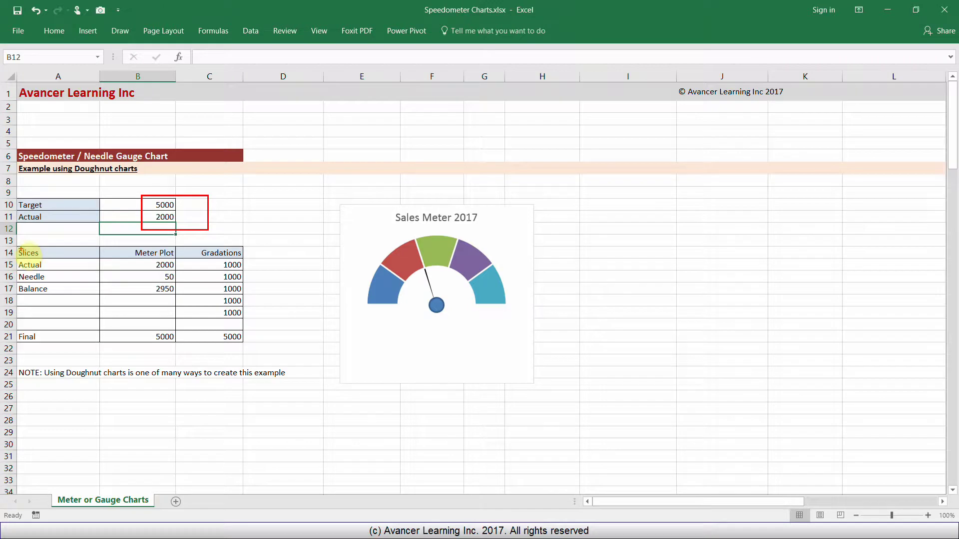
pyautogui.moveTo(347, 209); pyautogui.dragTo(304, 154)
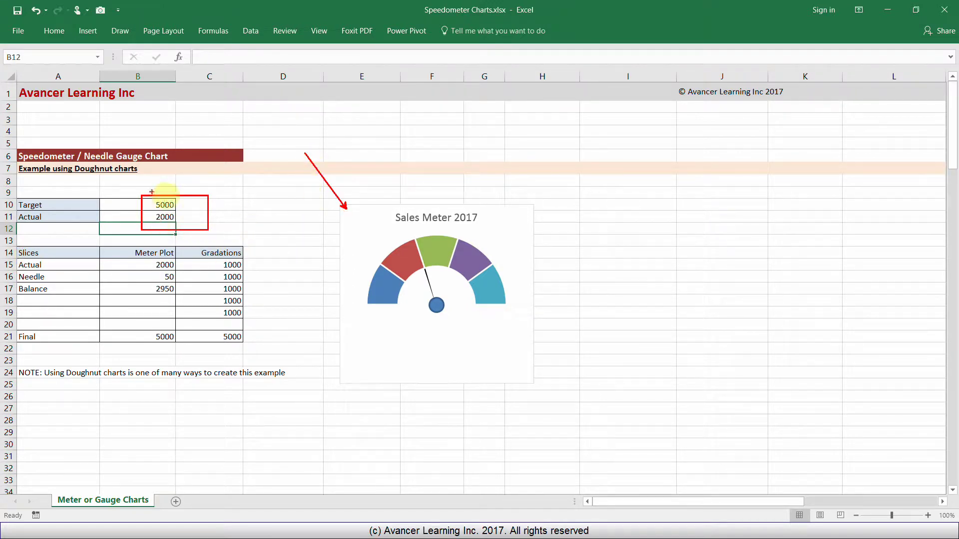
pyautogui.moveTo(18, 243)
pyautogui.mouseDown()
pyautogui.moveTo(90, 320)
pyautogui.moveTo(263, 356)
pyautogui.moveTo(258, 348)
pyautogui.mouseUp()
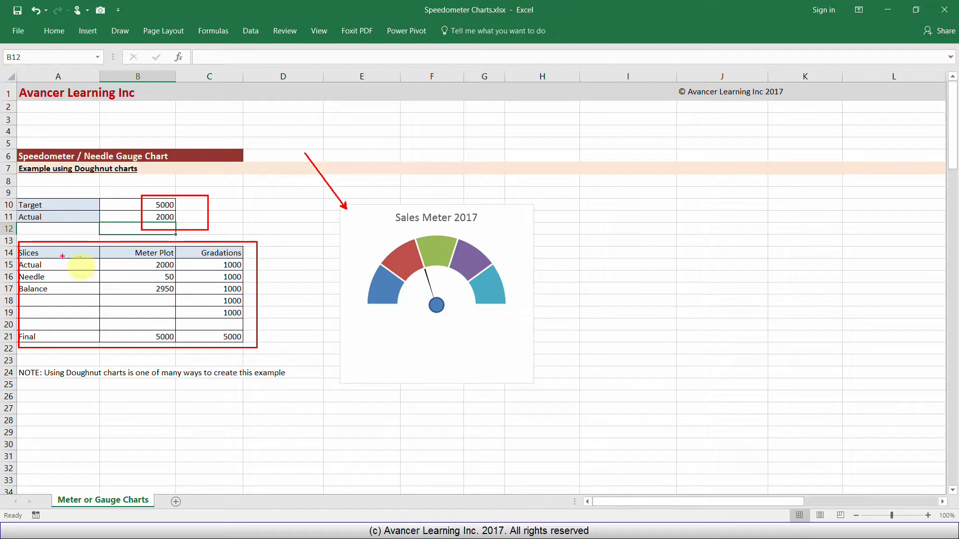
pyautogui.moveTo(243, 242); pyautogui.dragTo(268, 201)
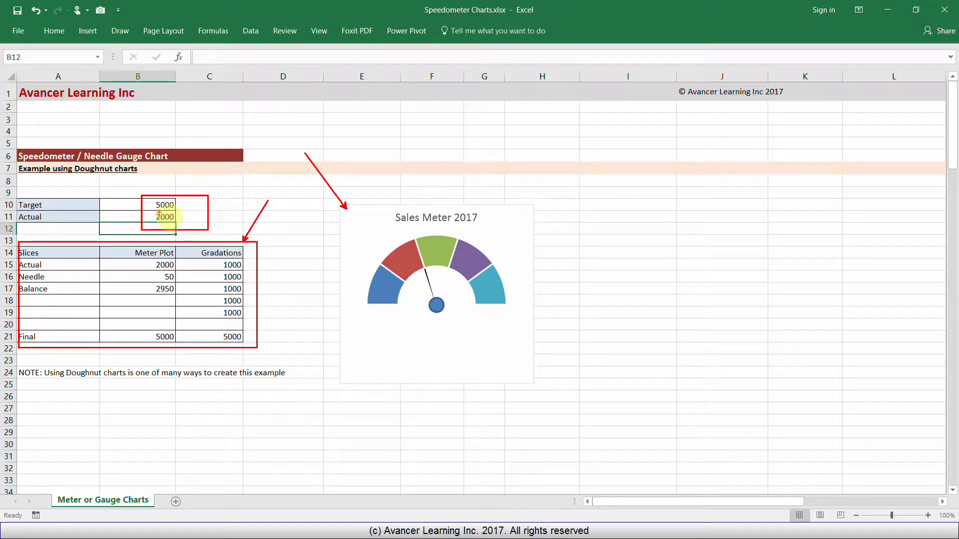
pyautogui.moveTo(174, 192)
pyautogui.mouseDown()
pyautogui.moveTo(172, 243)
pyautogui.moveTo(150, 189)
pyautogui.mouseUp()
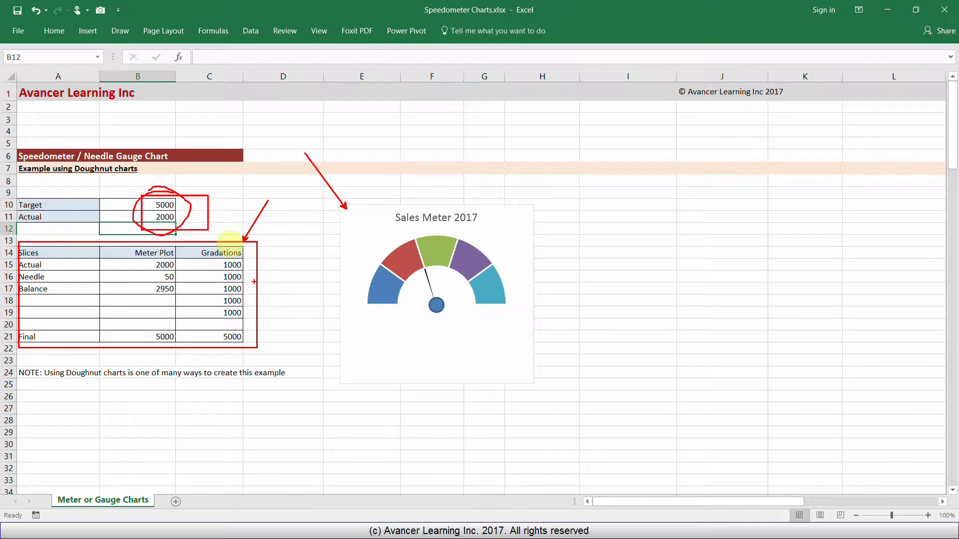
pyautogui.press('Escape')
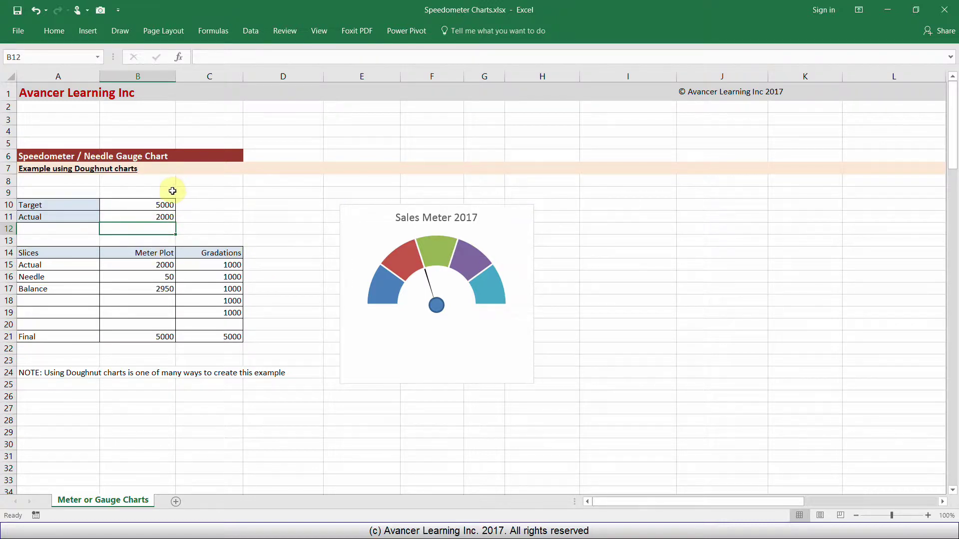
# Set the Actual value in B11 to 5500 to test the gauge with sales above the target.
pyautogui.click(165, 216)
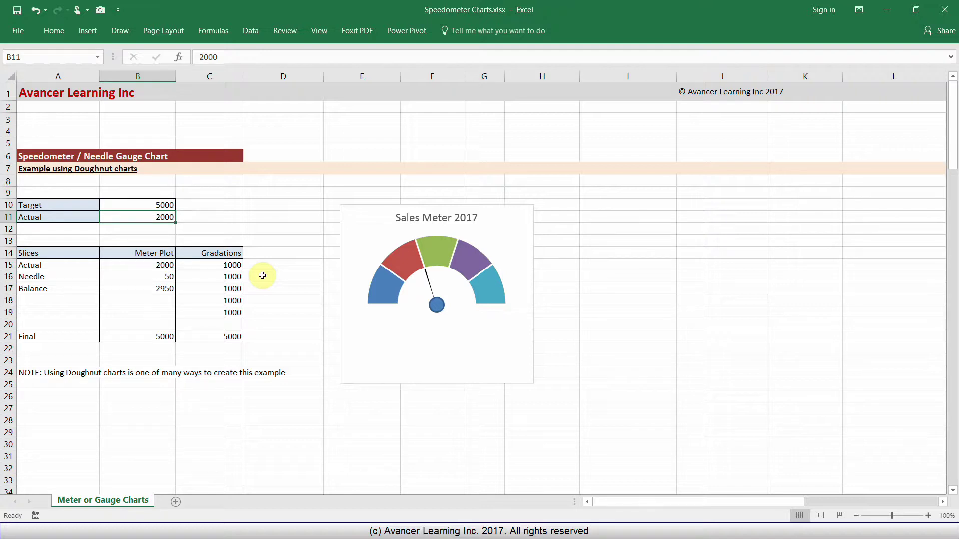
pyautogui.write('55')
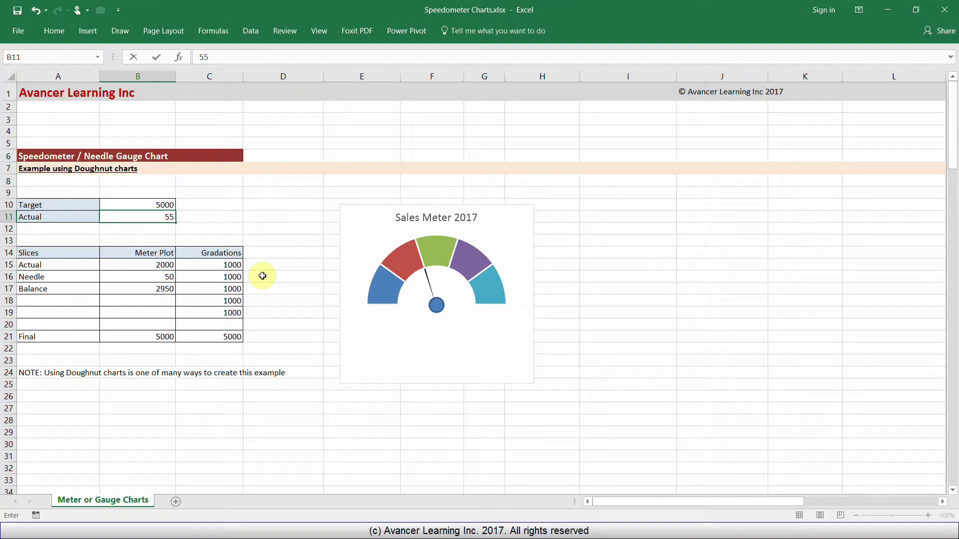
pyautogui.write('00')
pyautogui.press('Return')
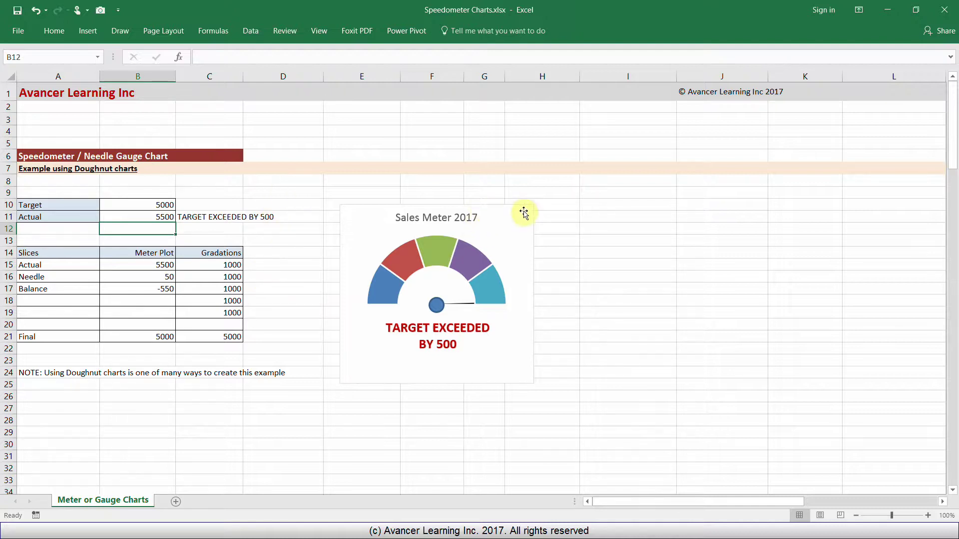
# Move the Sales Meter 2017 chart across to columns J to L and delete the target-exceeded formula from C11.
pyautogui.moveTo(512, 210); pyautogui.dragTo(862, 210)
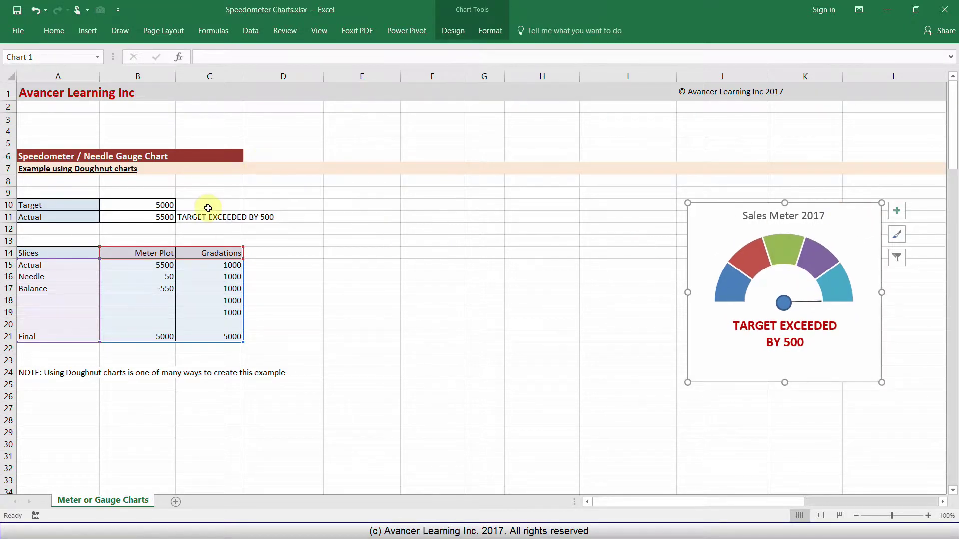
pyautogui.click(193, 216)
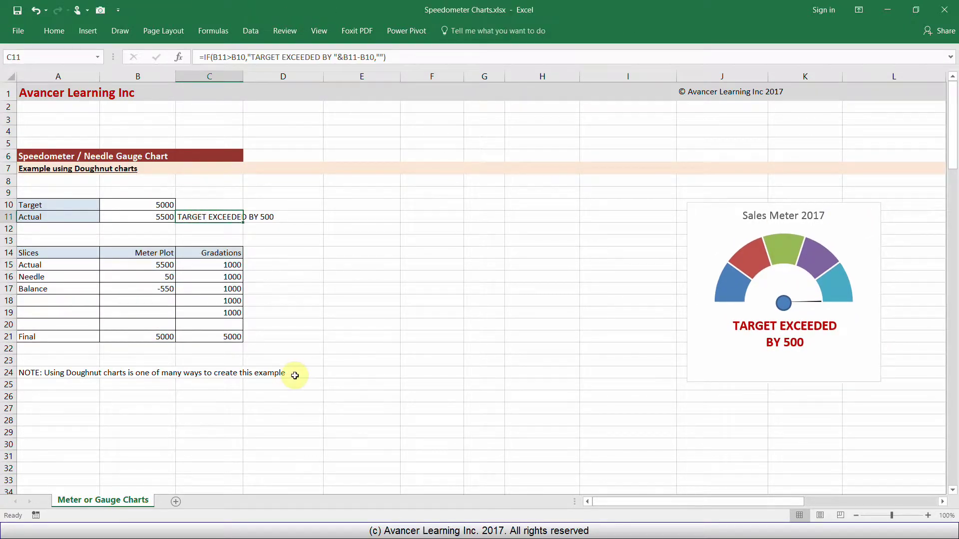
pyautogui.press('Delete')
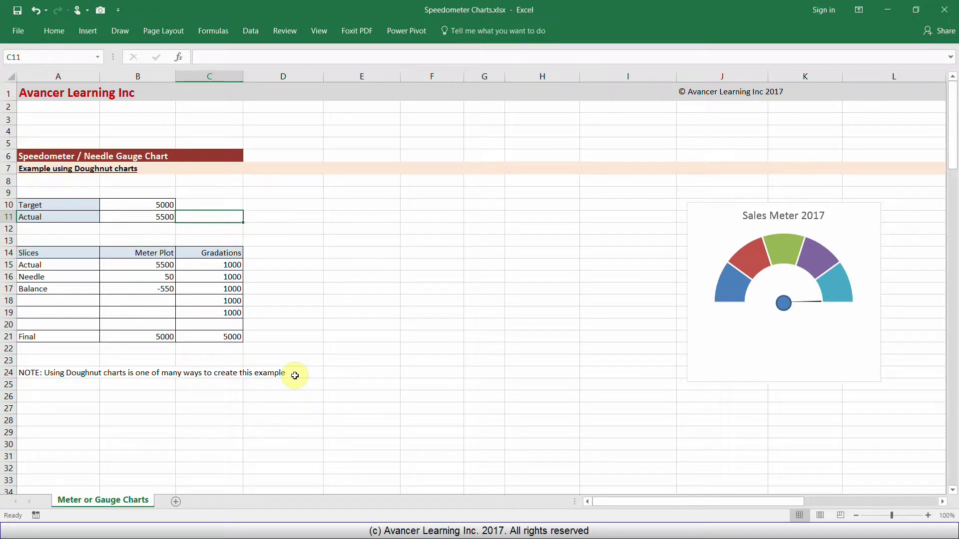
# Set the Actual value in B11 to 4000.
pyautogui.click(145, 215)
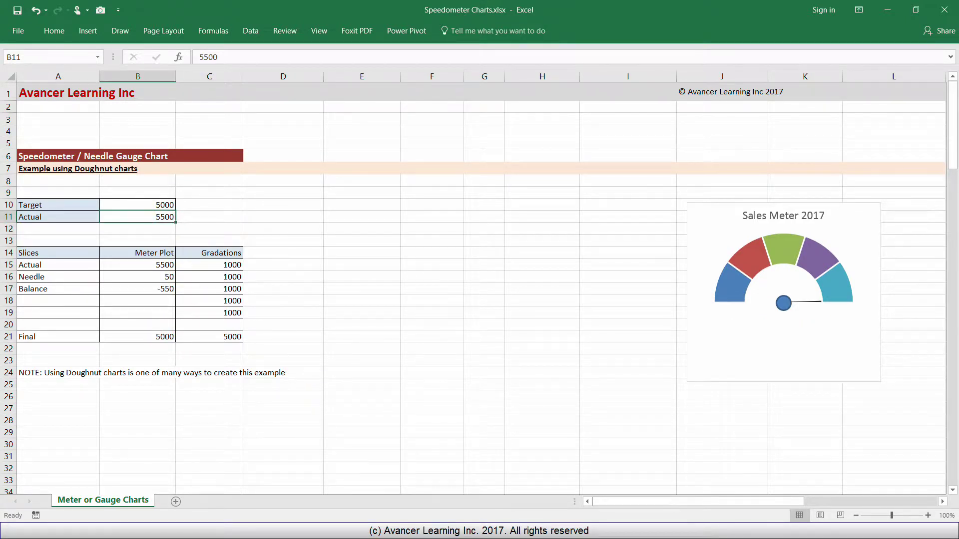
pyautogui.write('4000')
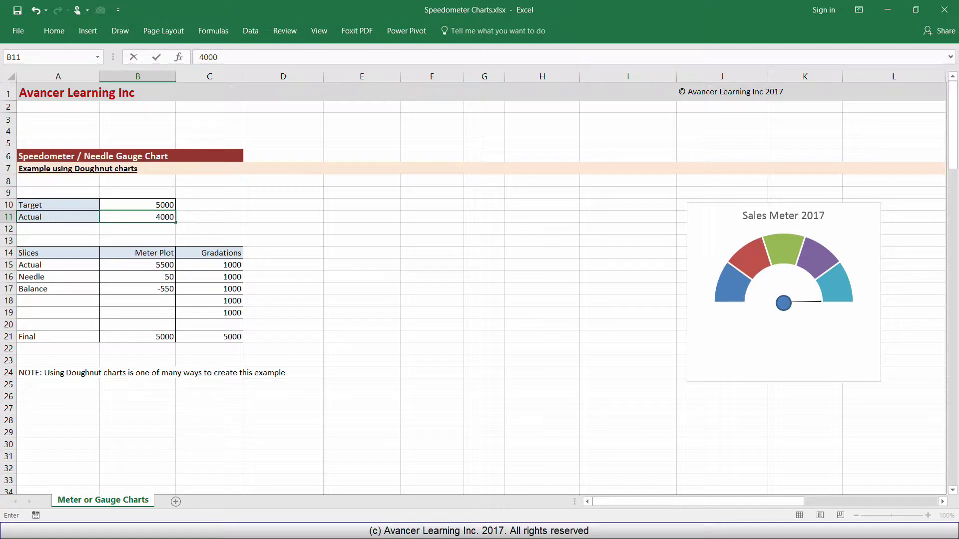
pyautogui.press('Return')
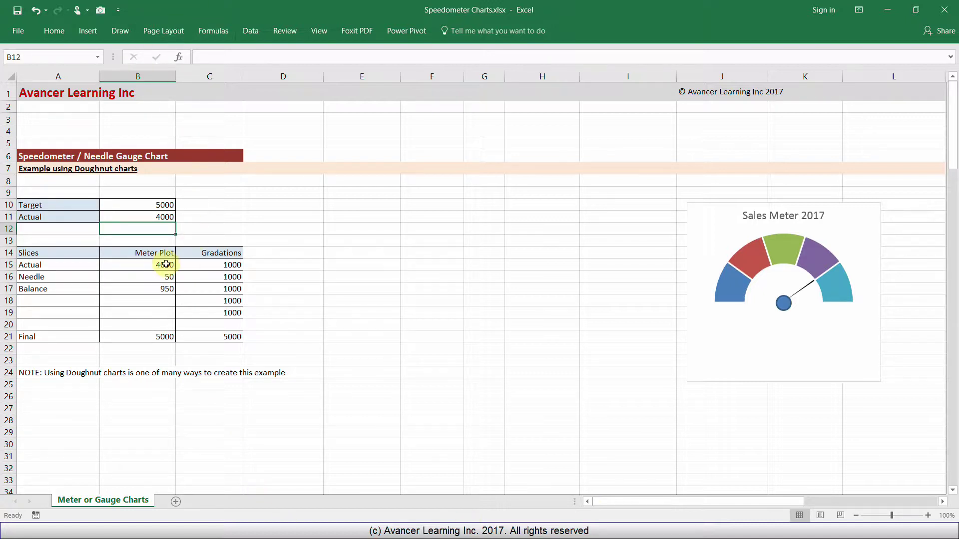
# Examine the Meter Plot and Gradations columns, checking the contents behind the Meter Plot's Actual, Needle and Final cells.
pyautogui.moveTo(154, 252); pyautogui.dragTo(147, 338)
pyautogui.moveTo(207, 252); pyautogui.dragTo(196, 342)
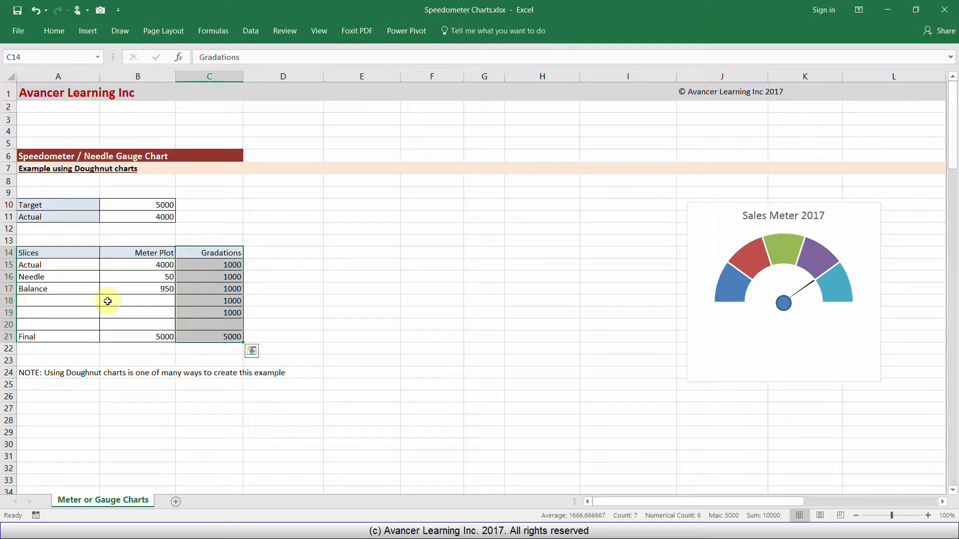
pyautogui.moveTo(141, 253); pyautogui.dragTo(138, 339)
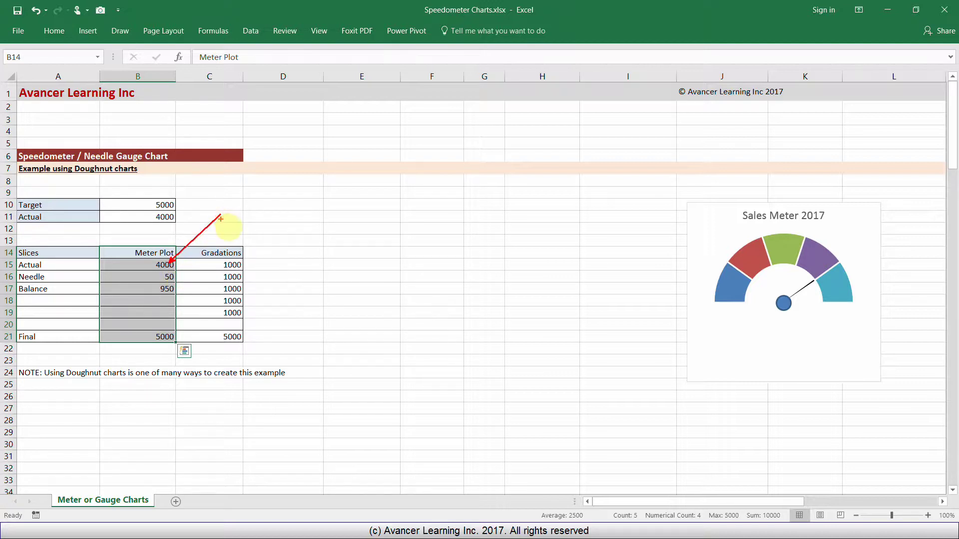
pyautogui.click(164, 266)
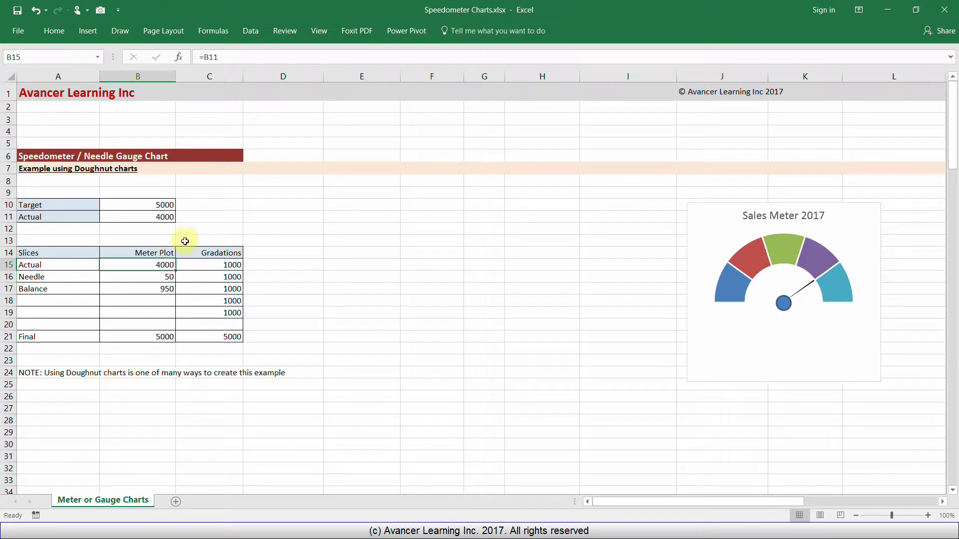
pyautogui.moveTo(176, 218)
pyautogui.mouseDown()
pyautogui.moveTo(192, 231)
pyautogui.moveTo(172, 265)
pyautogui.mouseUp()
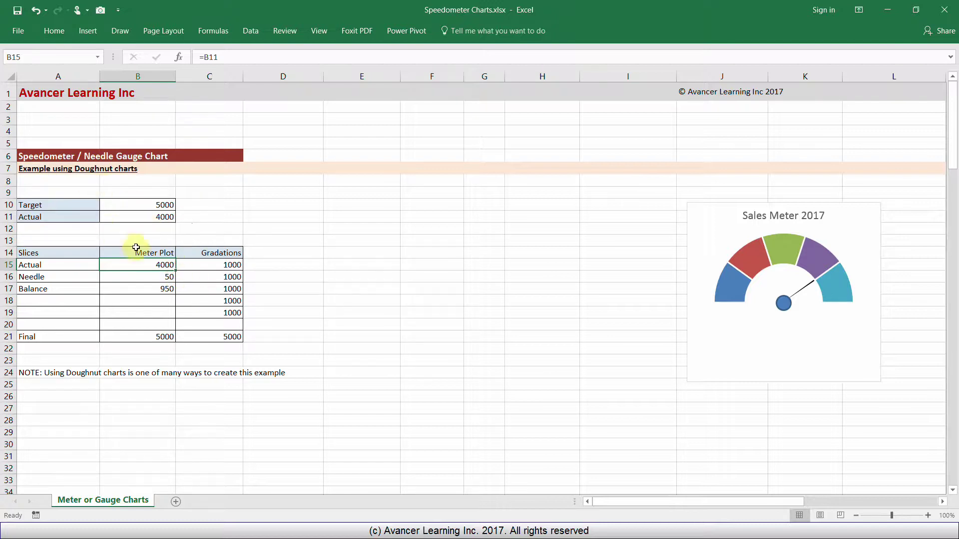
pyautogui.doubleClick(145, 266)
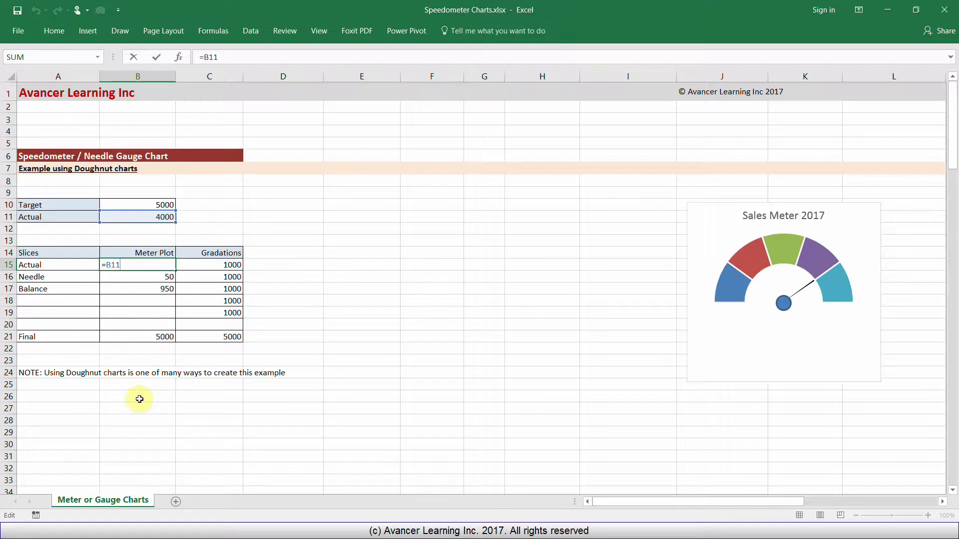
pyautogui.click(155, 275)
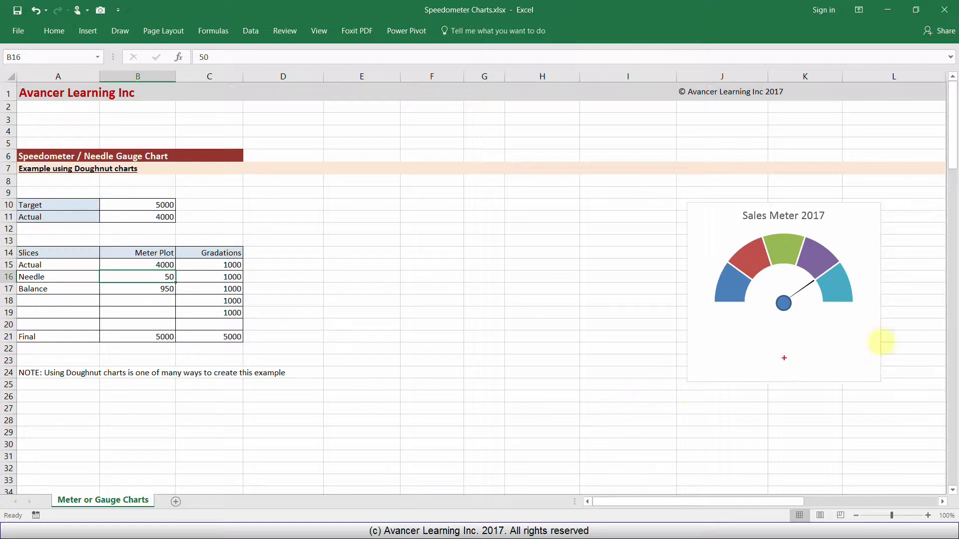
pyautogui.moveTo(807, 290); pyautogui.dragTo(836, 366)
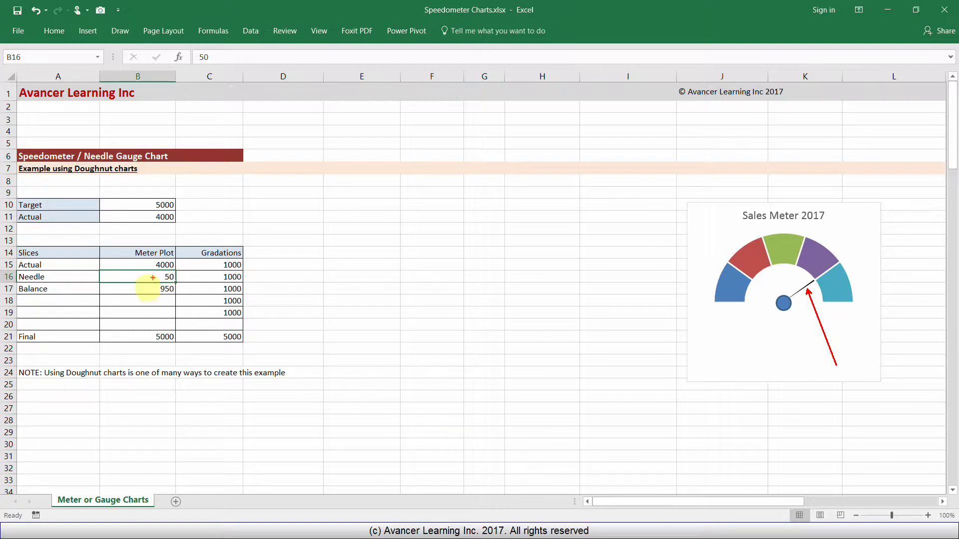
pyautogui.moveTo(158, 275); pyautogui.dragTo(123, 291)
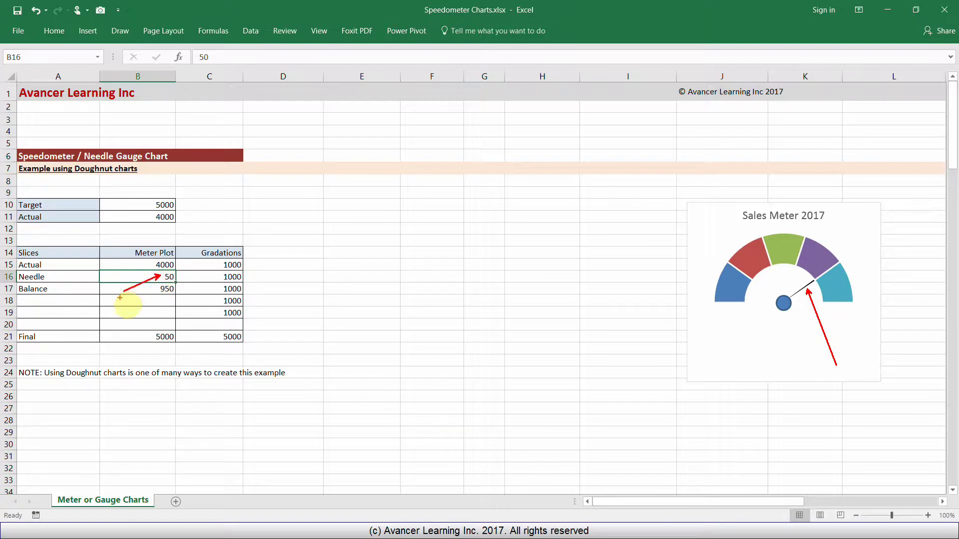
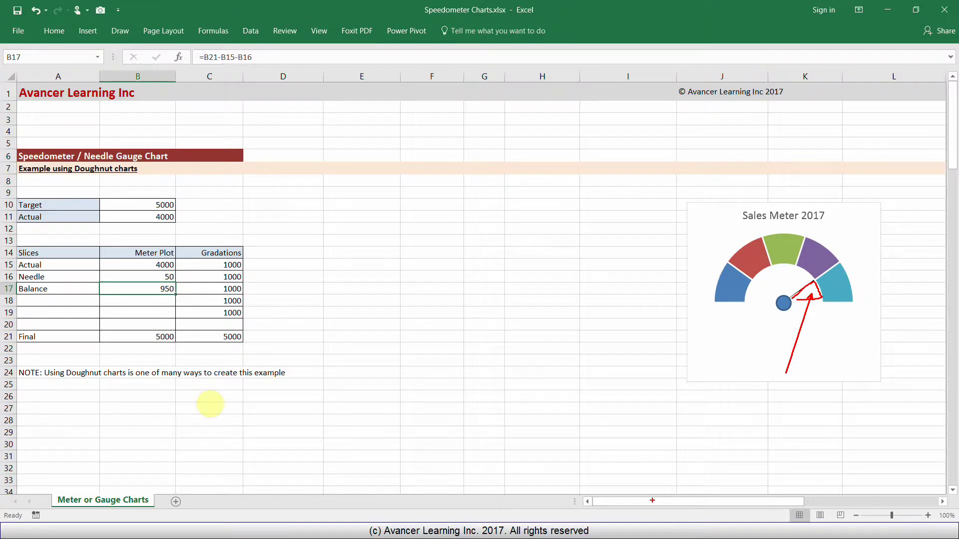
pyautogui.click(159, 338)
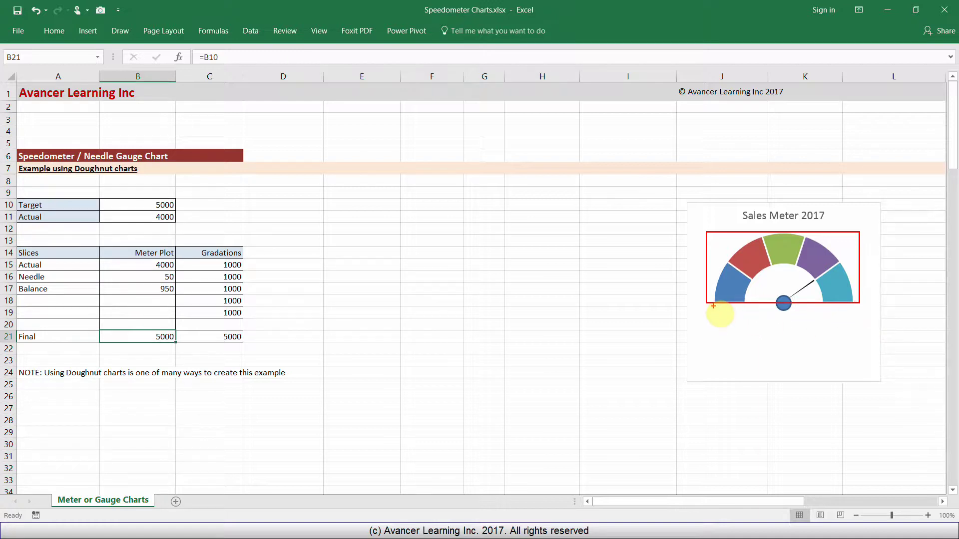
# Check which cell the Meter Plot's Final formula in B21 refers to, leaving the formula as it is.
pyautogui.moveTo(707, 303)
pyautogui.mouseDown()
pyautogui.moveTo(728, 372)
pyautogui.moveTo(857, 377)
pyautogui.mouseUp()
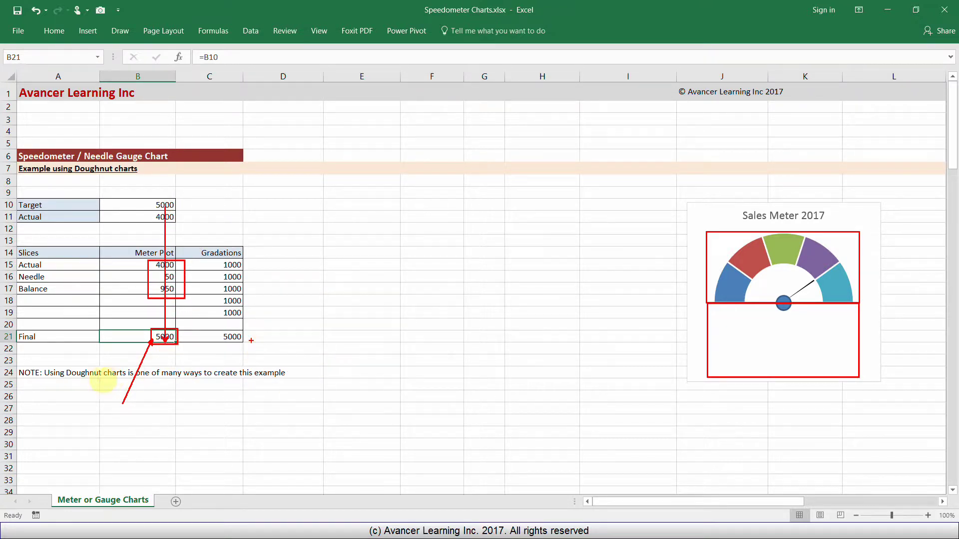
pyautogui.doubleClick(162, 336)
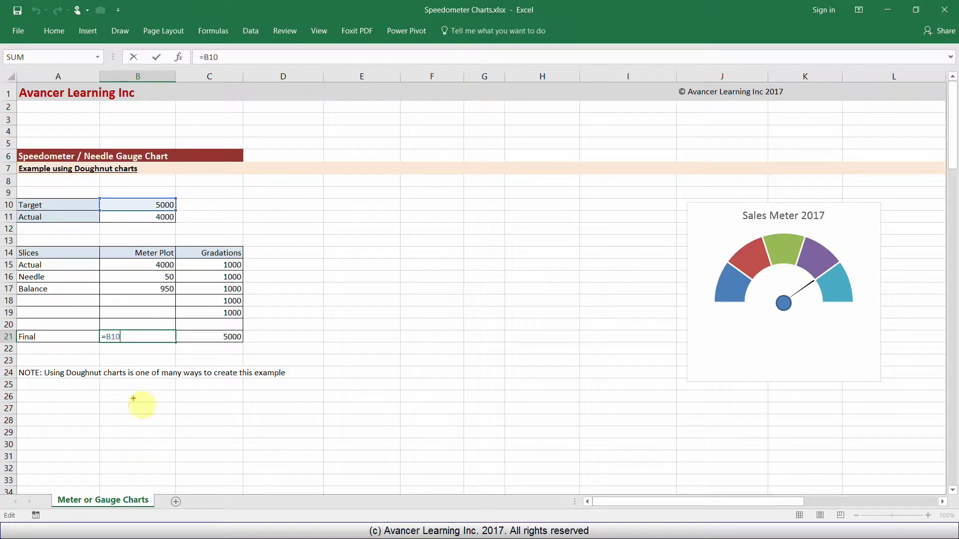
pyautogui.moveTo(127, 338)
pyautogui.mouseDown()
pyautogui.moveTo(149, 338)
pyautogui.moveTo(188, 253)
pyautogui.moveTo(175, 215)
pyautogui.moveTo(188, 219)
pyautogui.mouseUp()
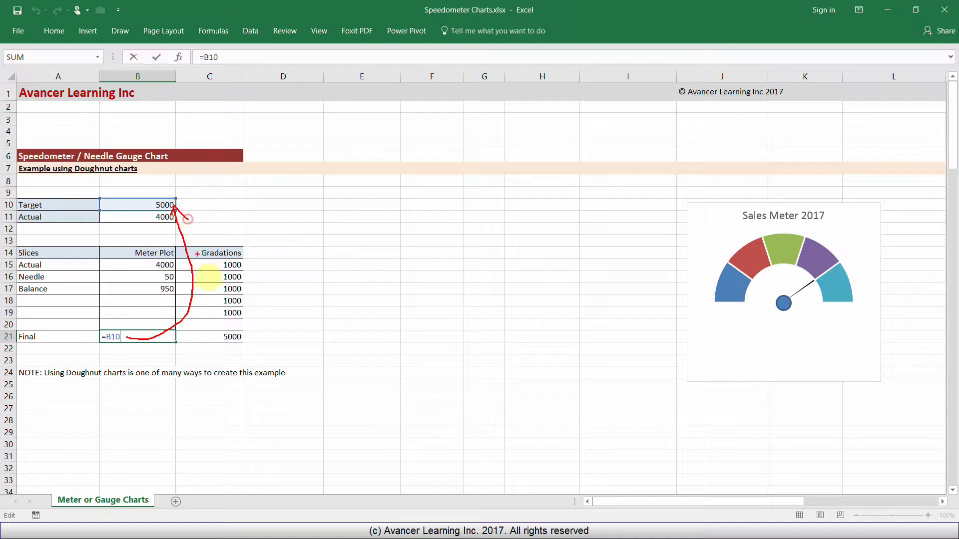
pyautogui.press('Escape')
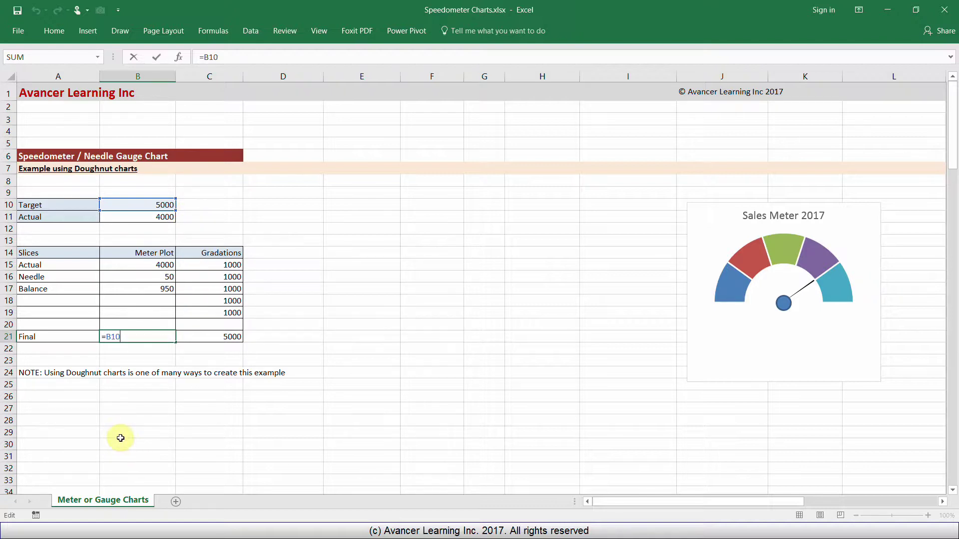
pyautogui.hotkey('ctrl', 'Return')
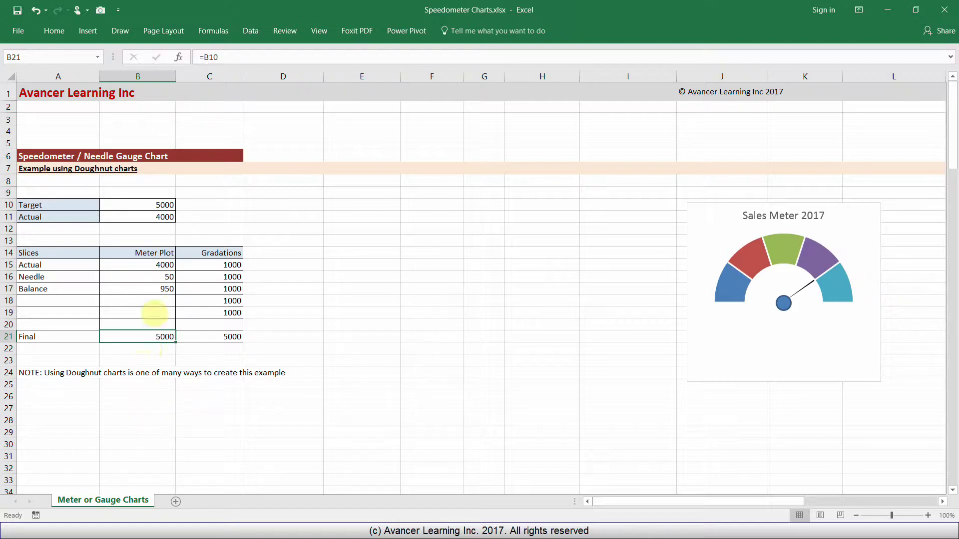
# Examine the Meter Plot values and check how the Balance formula in B17 uses the Final, Actual and Needle cells.
pyautogui.hotkey('ctrl', '2')
pyautogui.moveTo(171, 264); pyautogui.dragTo(234, 220)
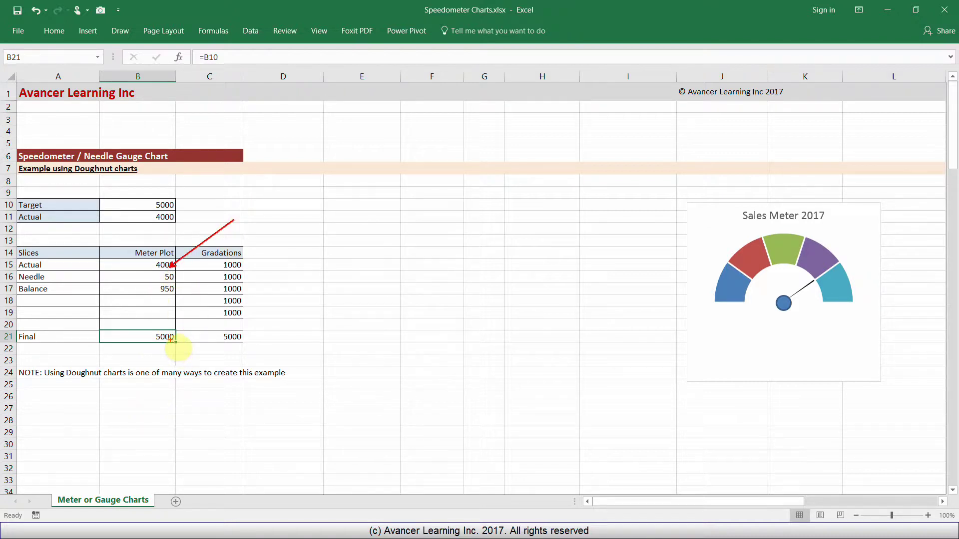
pyautogui.moveTo(171, 342); pyautogui.dragTo(173, 435)
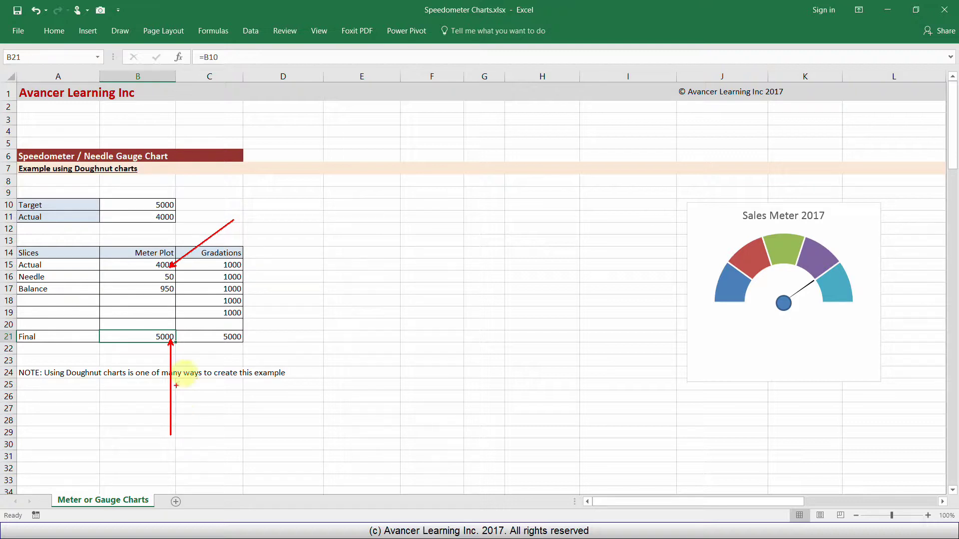
pyautogui.moveTo(146, 271); pyautogui.dragTo(181, 299)
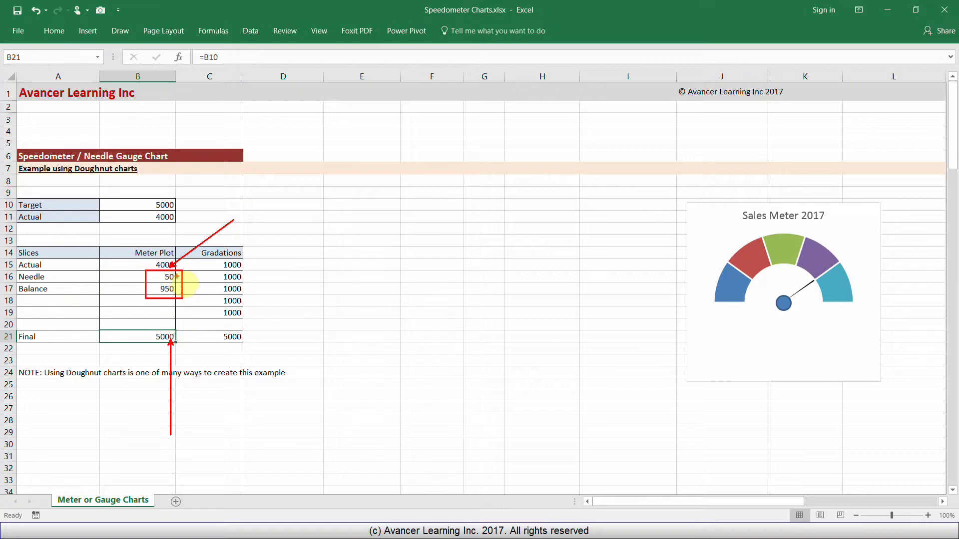
pyautogui.moveTo(174, 276)
pyautogui.mouseDown()
pyautogui.moveTo(232, 251)
pyautogui.moveTo(254, 225)
pyautogui.mouseUp()
pyautogui.moveTo(159, 297); pyautogui.dragTo(143, 324)
pyautogui.press('Escape')
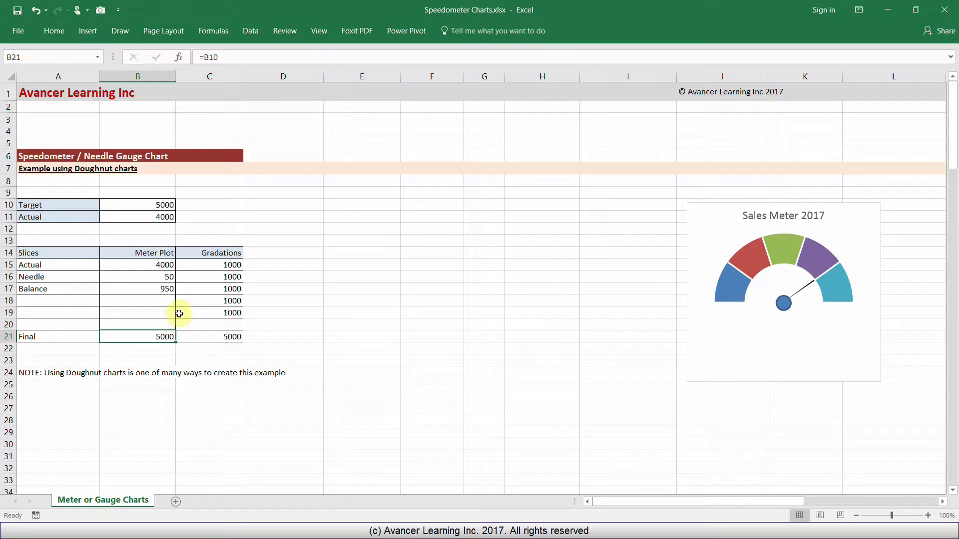
pyautogui.doubleClick(154, 287)
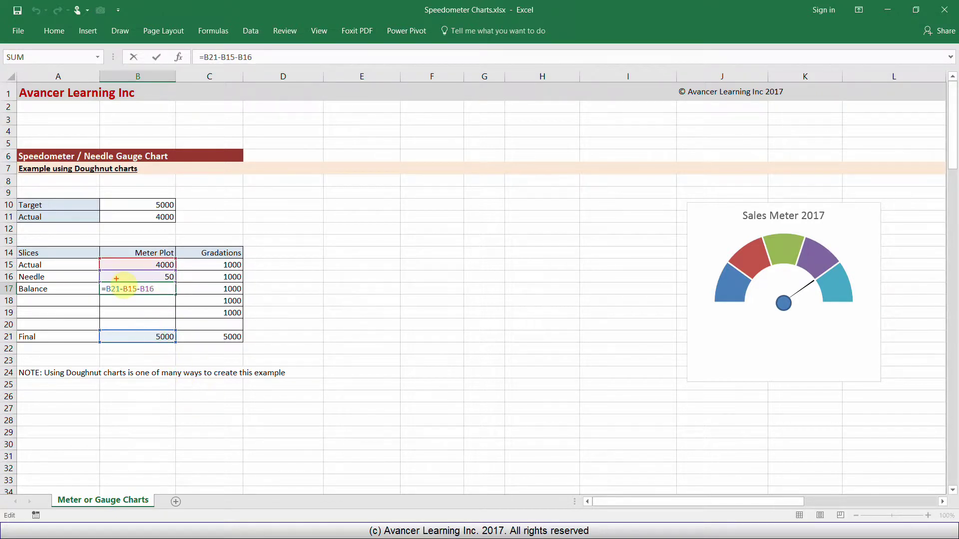
pyautogui.moveTo(170, 330)
pyautogui.mouseDown()
pyautogui.moveTo(143, 355)
pyautogui.moveTo(177, 327)
pyautogui.moveTo(148, 322)
pyautogui.mouseUp()
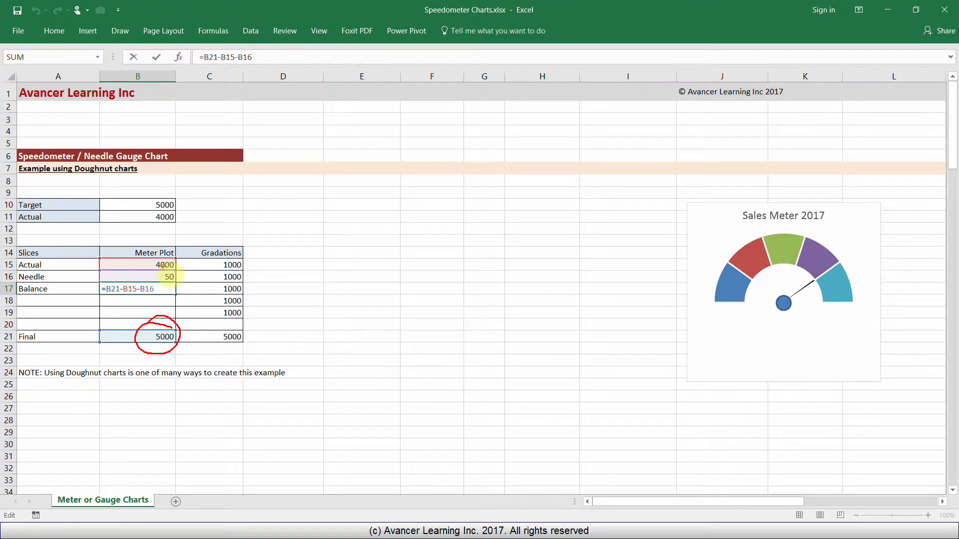
pyautogui.moveTo(169, 259); pyautogui.dragTo(213, 216)
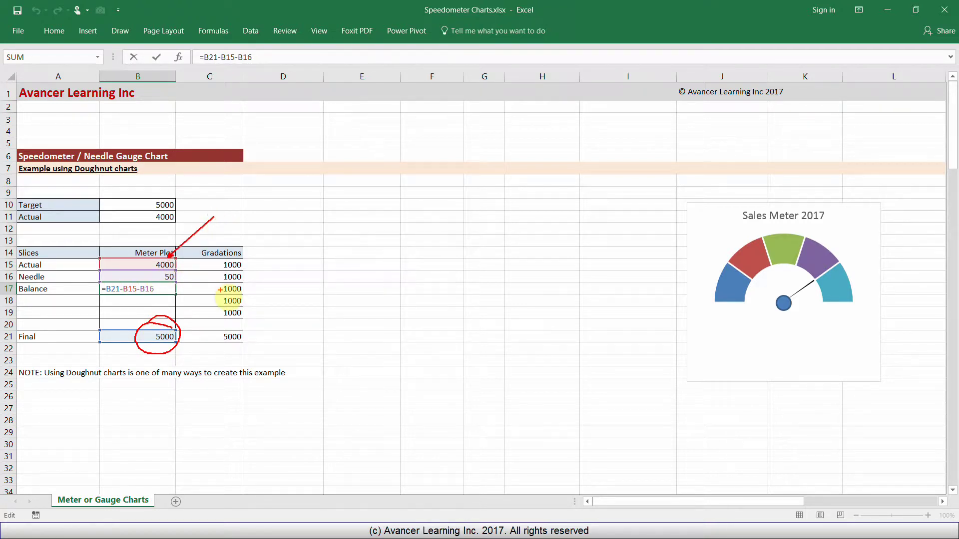
pyautogui.moveTo(175, 276); pyautogui.dragTo(221, 253)
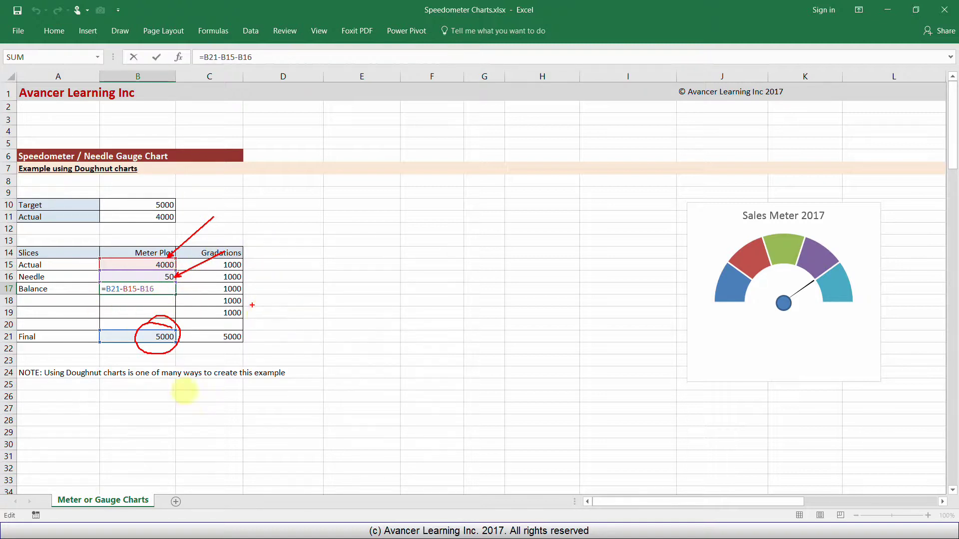
# Examine the Gradations values in C15:C19 and check which cell the Gradations Final formula in C21 refers to.
pyautogui.moveTo(226, 265); pyautogui.dragTo(231, 315)
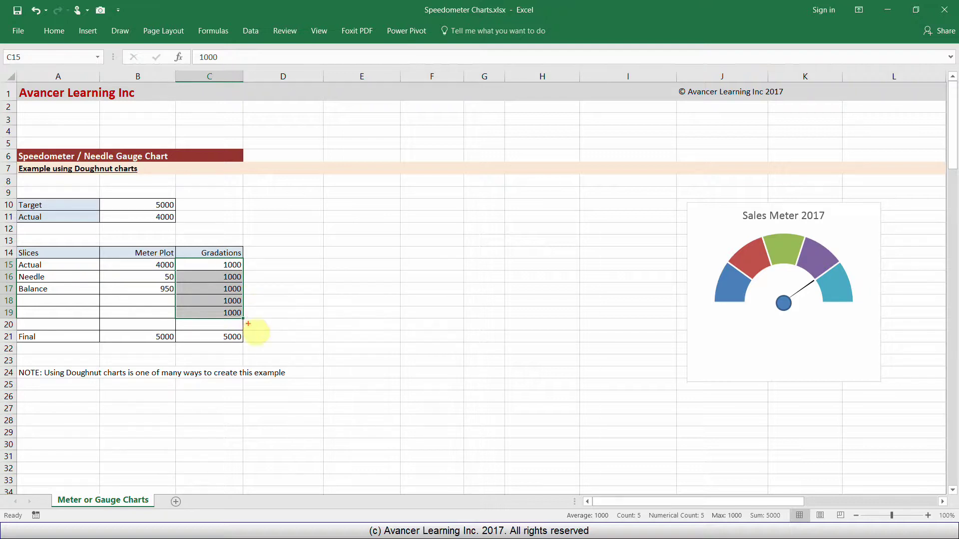
pyautogui.moveTo(259, 335)
pyautogui.mouseDown()
pyautogui.moveTo(220, 331)
pyautogui.moveTo(261, 342)
pyautogui.mouseUp()
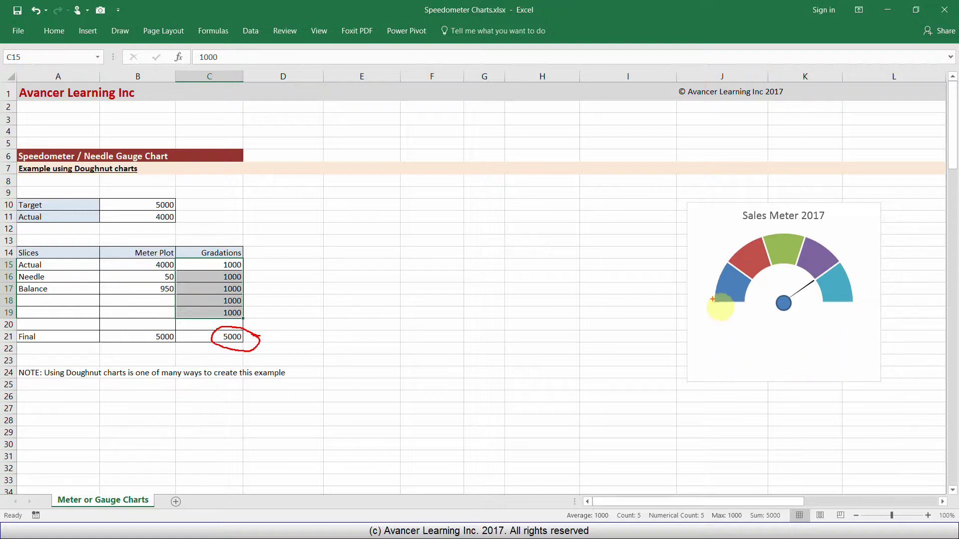
pyautogui.moveTo(717, 303); pyautogui.dragTo(860, 370)
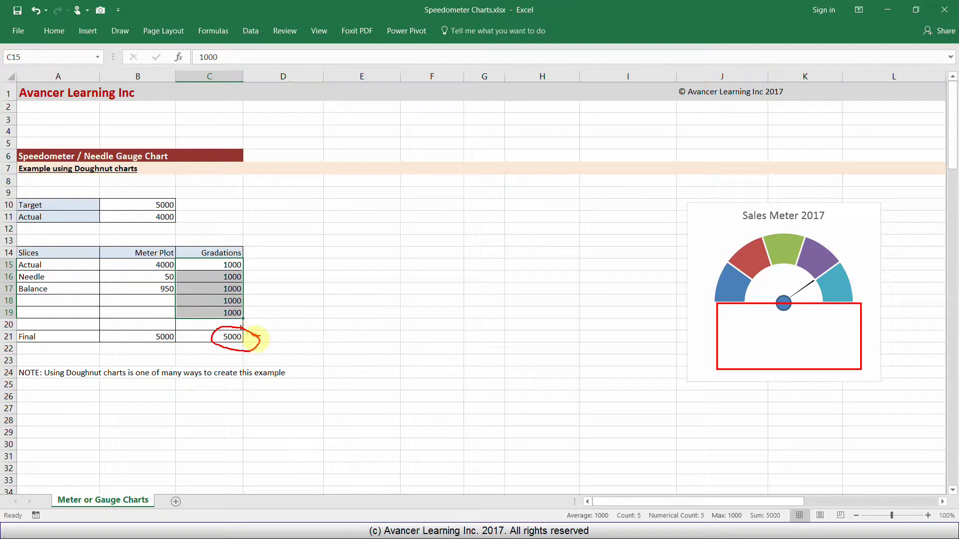
pyautogui.moveTo(248, 331)
pyautogui.mouseDown()
pyautogui.moveTo(287, 214)
pyautogui.moveTo(181, 204)
pyautogui.mouseUp()
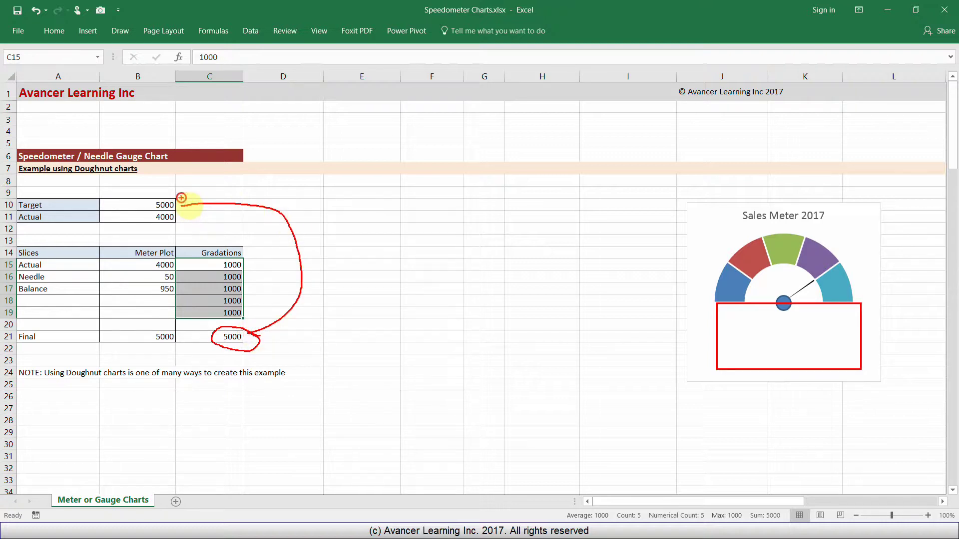
pyautogui.press('Escape')
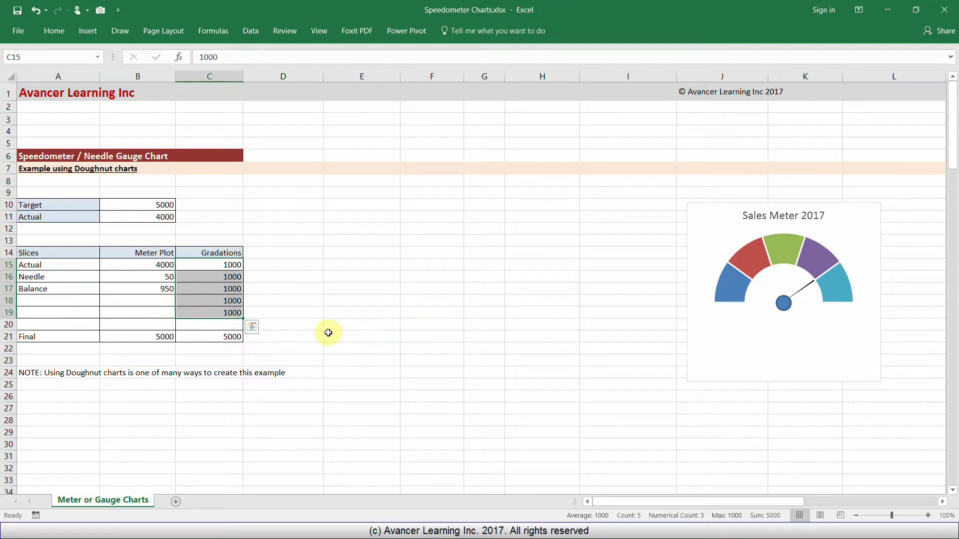
pyautogui.doubleClick(218, 336)
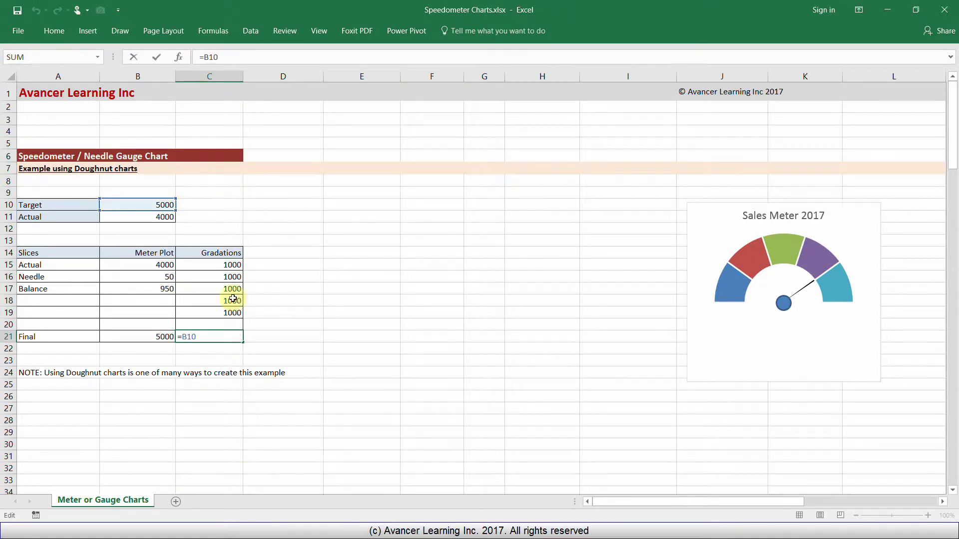
pyautogui.press('Escape')
# Try a four-segment gauge by clearing C19 and setting C15:C18 to 1250, and undo both changes.
pyautogui.moveTo(231, 263); pyautogui.dragTo(240, 319)
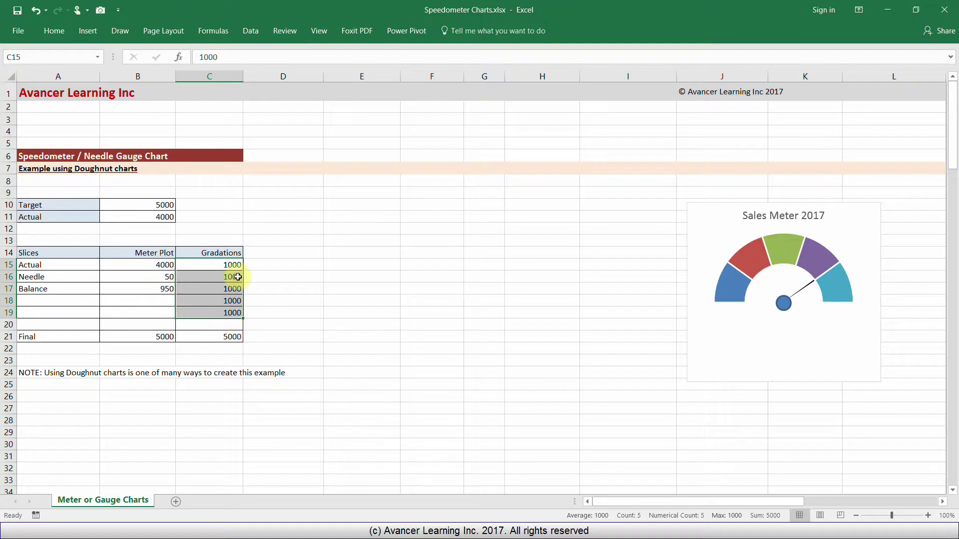
pyautogui.click(219, 313)
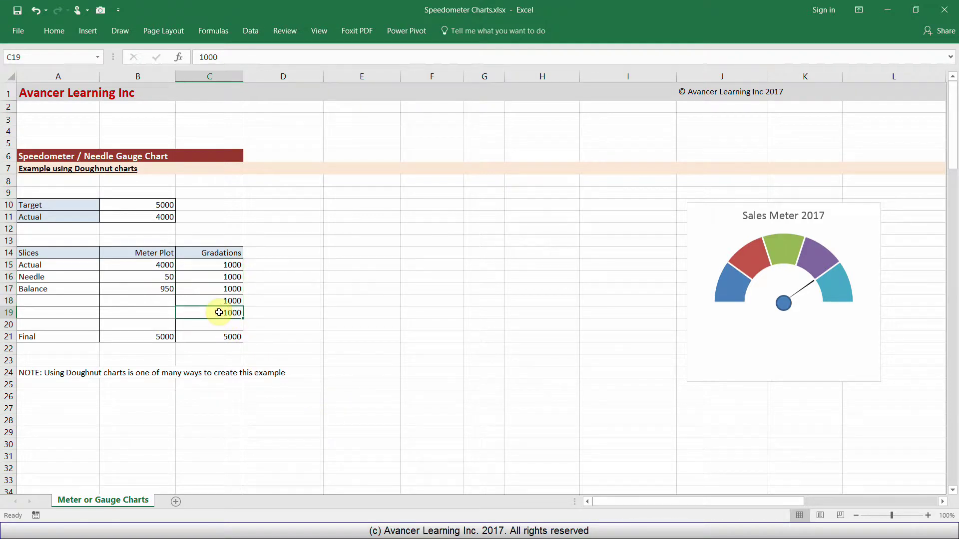
pyautogui.press('Delete')
pyautogui.moveTo(220, 265); pyautogui.dragTo(230, 301)
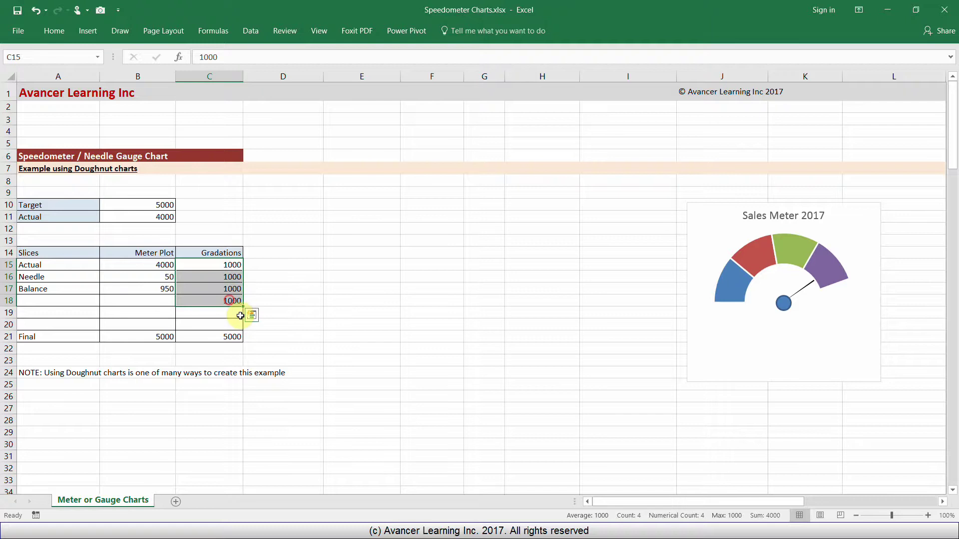
pyautogui.write('125')
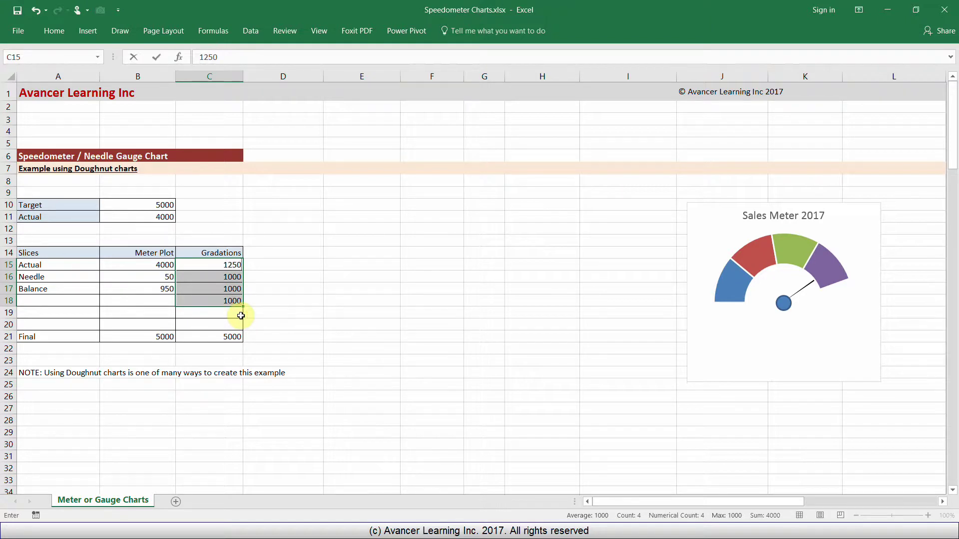
pyautogui.write('0')
pyautogui.hotkey('ctrl', 'Return')
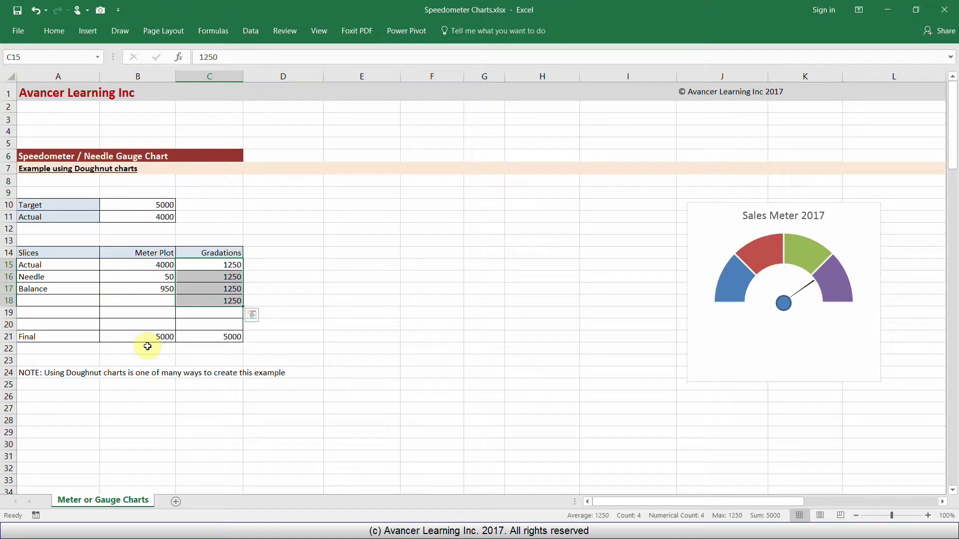
pyautogui.hotkey('ctrl', 'z')
pyautogui.hotkey('ctrl', 'z')
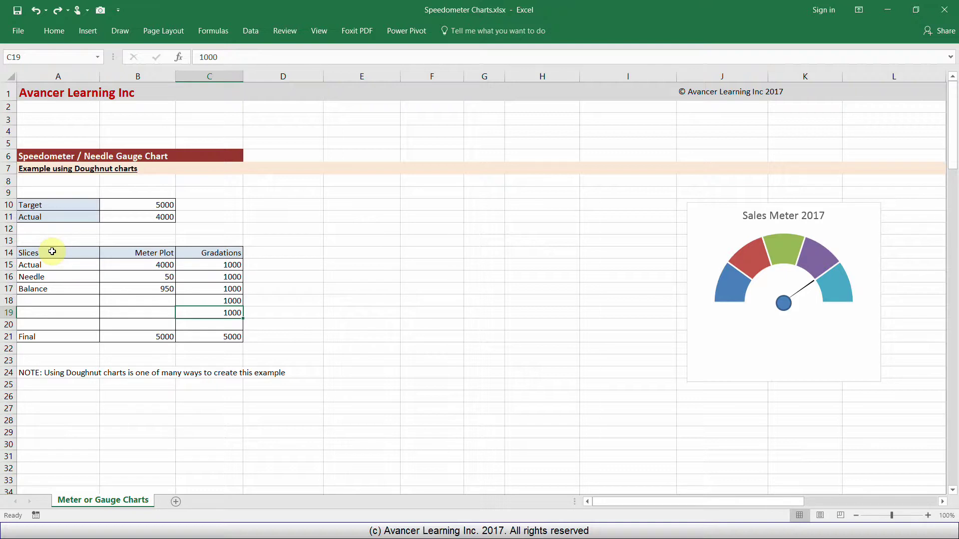
# Insert a doughnut chart based on the Slices, Meter Plot and Gradations table in A14:C21.
pyautogui.moveTo(52, 252); pyautogui.dragTo(203, 337)
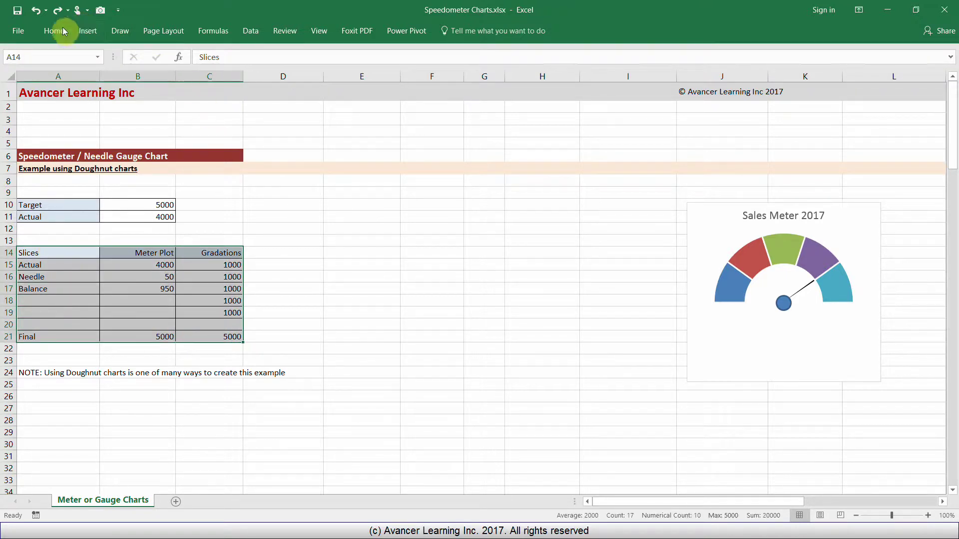
pyautogui.click(87, 29)
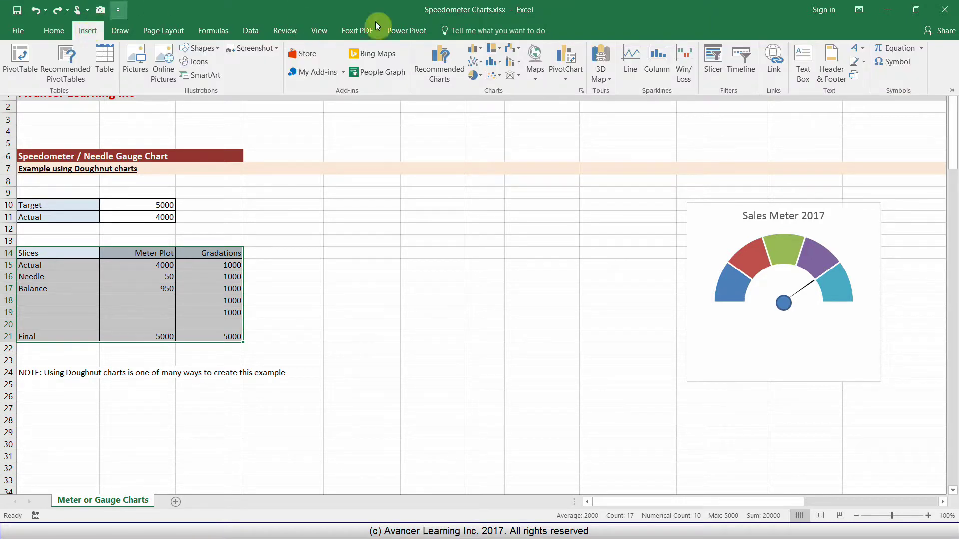
pyautogui.click(481, 75)
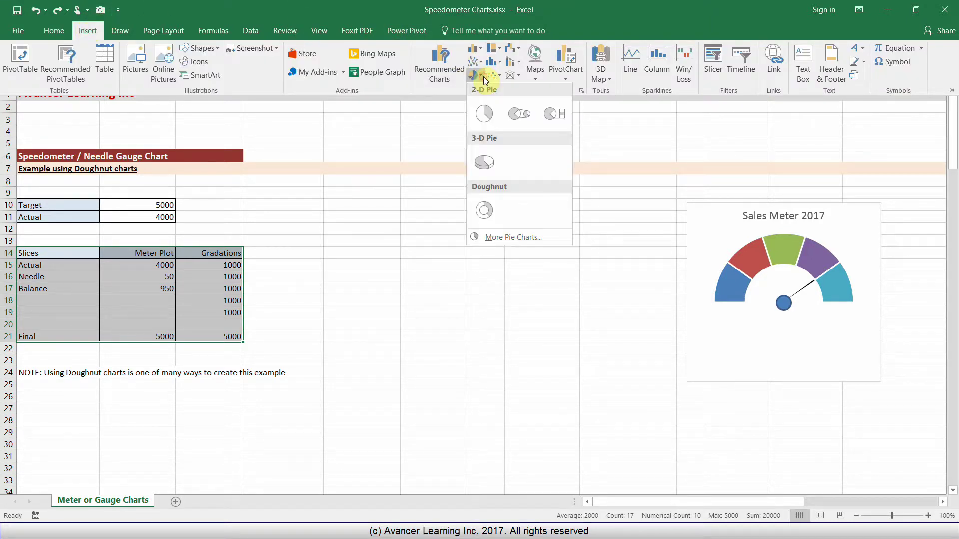
pyautogui.click(502, 212)
# Place the new doughnut chart beside the data table and resize it to span columns E to H, rows 9 to 25.
pyautogui.moveTo(545, 208); pyautogui.dragTo(522, 190)
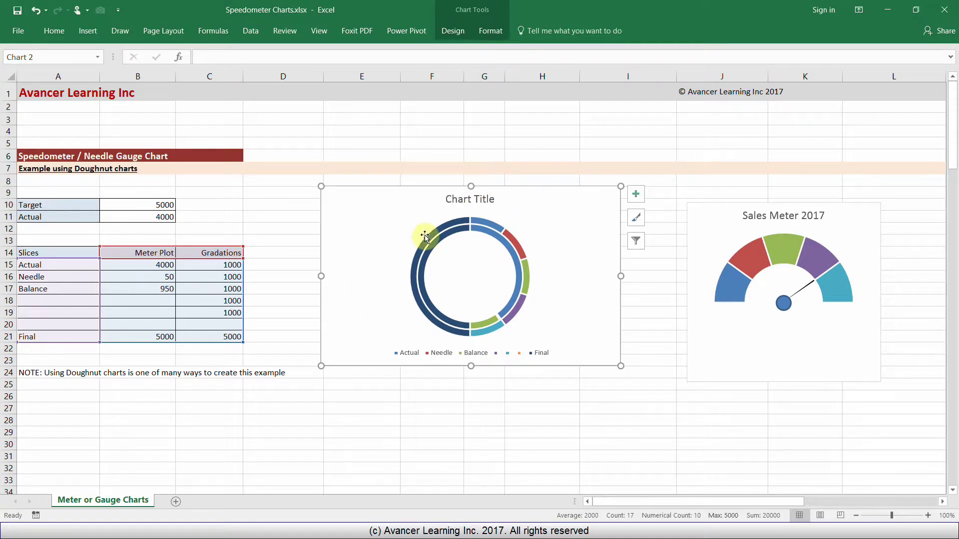
pyautogui.moveTo(620, 366); pyautogui.dragTo(572, 391)
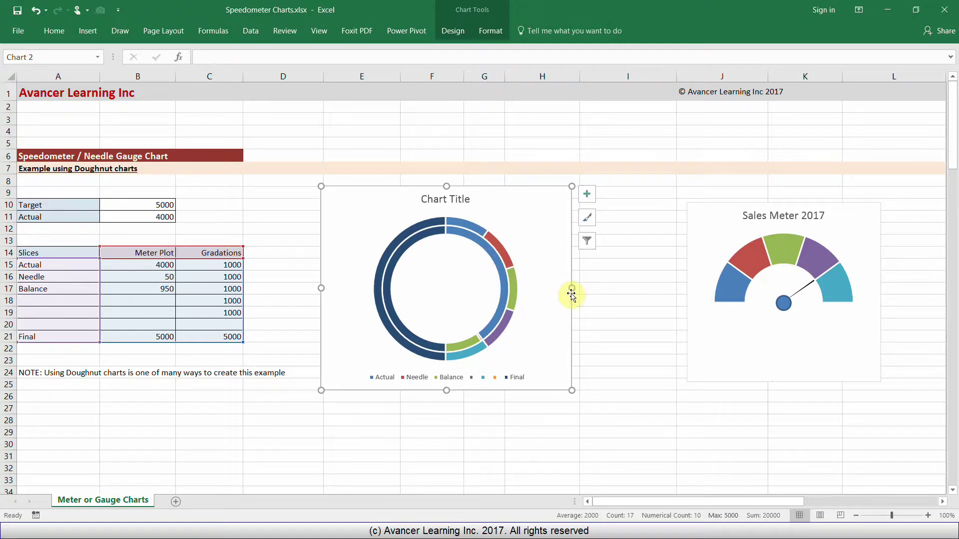
pyautogui.moveTo(572, 288); pyautogui.dragTo(560, 288)
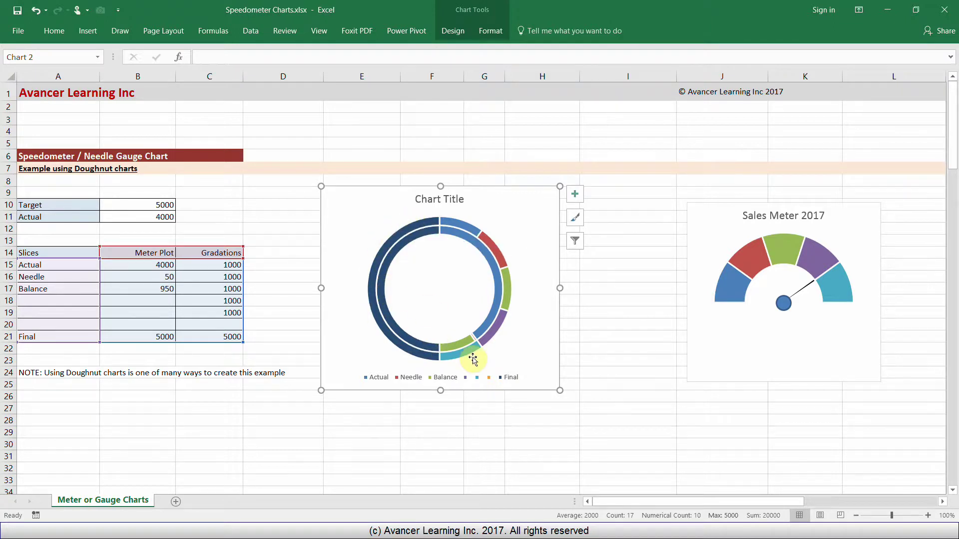
# Set the doughnut's angle of first slice to 270° and its hole size to 10%.
pyautogui.rightClick(469, 232)
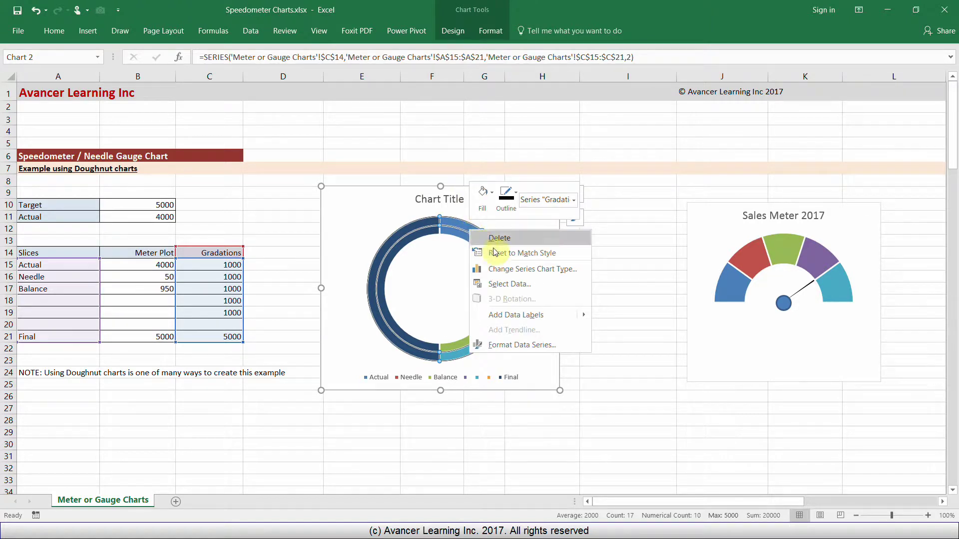
pyautogui.click(559, 353)
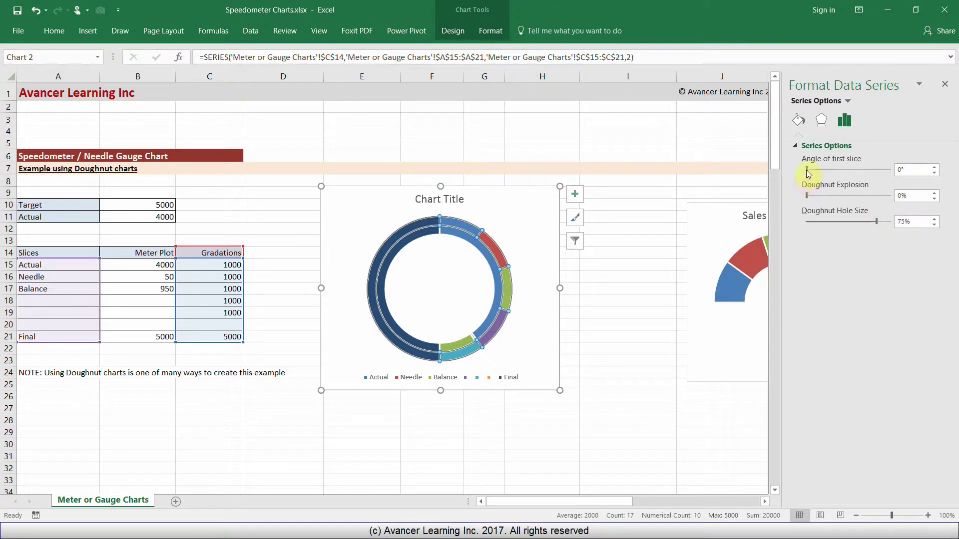
pyautogui.doubleClick(902, 170)
pyautogui.press('Return')
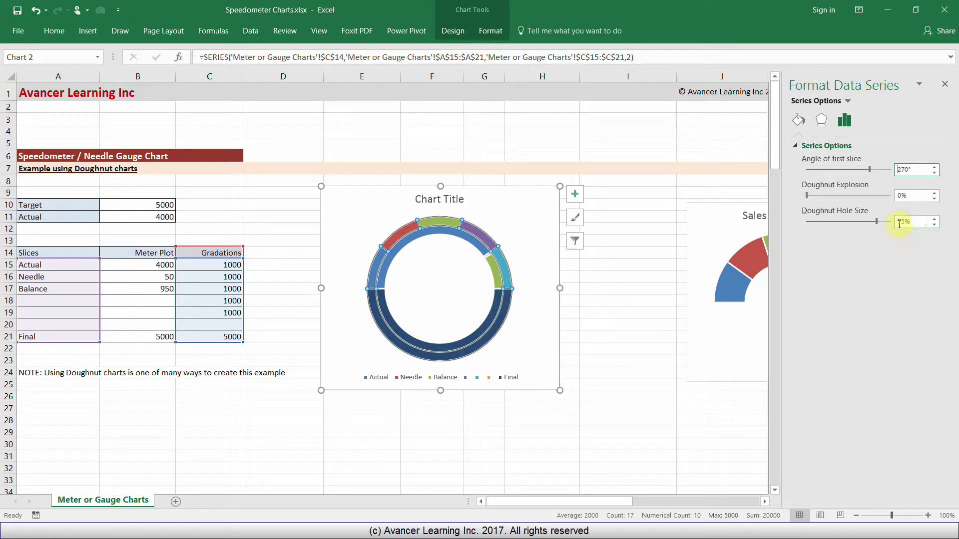
pyautogui.moveTo(876, 222); pyautogui.dragTo(830, 227)
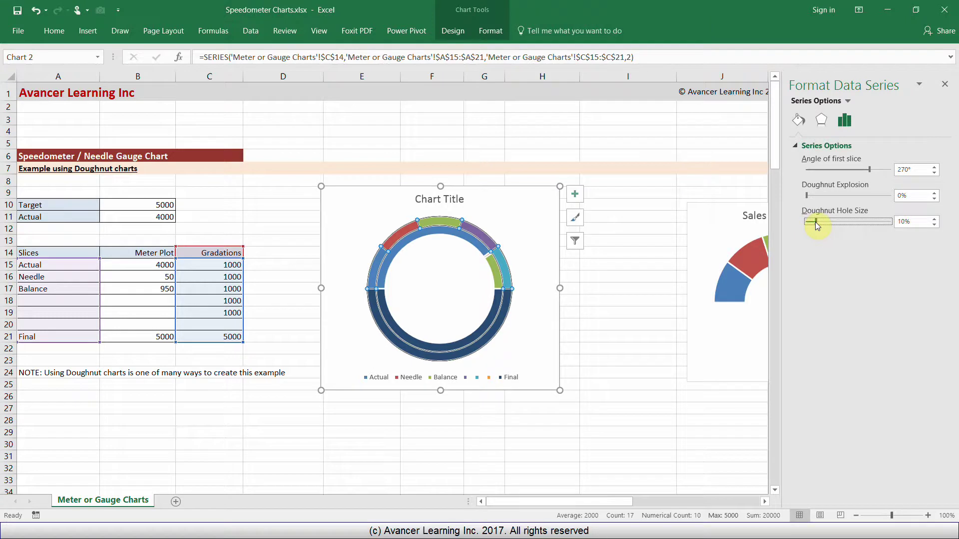
pyautogui.moveTo(817, 225); pyautogui.dragTo(815, 223)
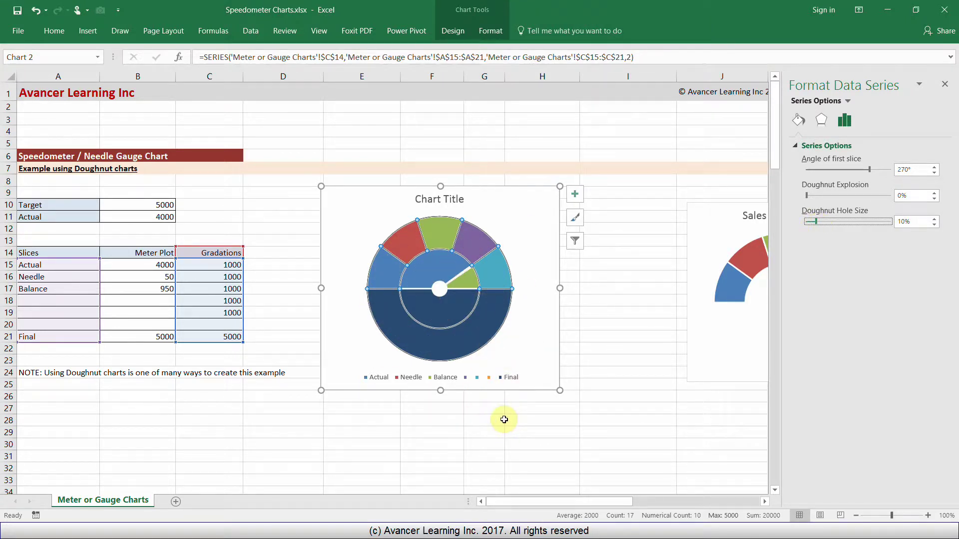
# Narrow the new doughnut chart slightly from its outer side and close the chart formatting options.
pyautogui.click(541, 345)
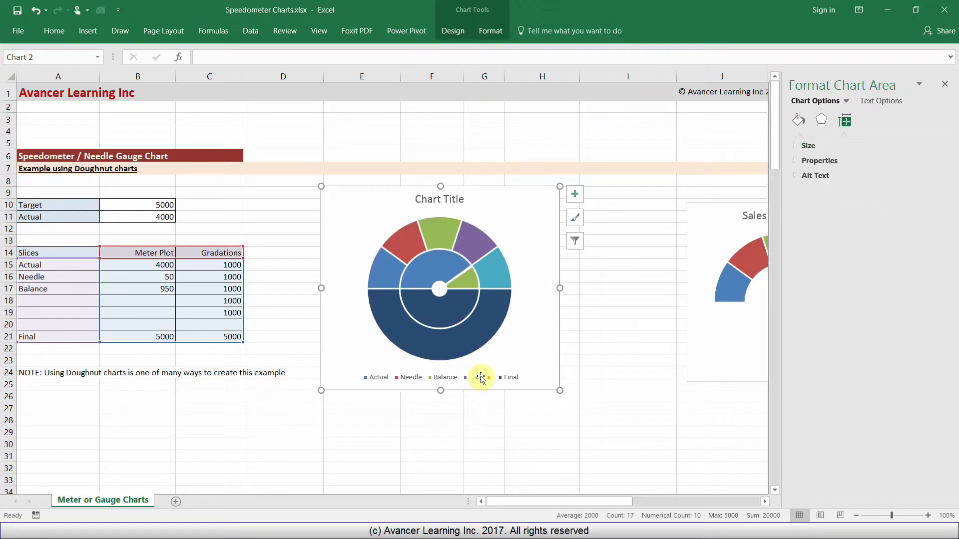
pyautogui.moveTo(560, 288); pyautogui.dragTo(547, 288)
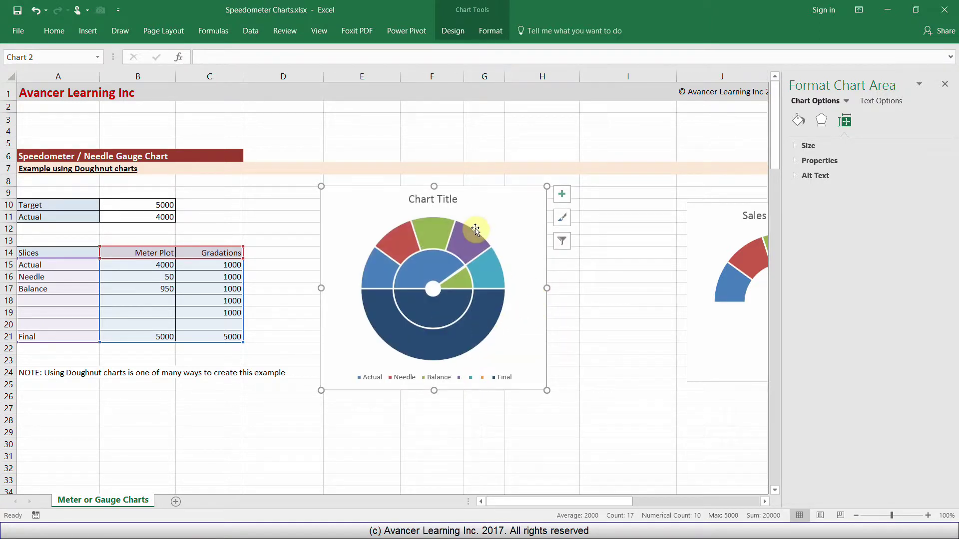
pyautogui.click(943, 85)
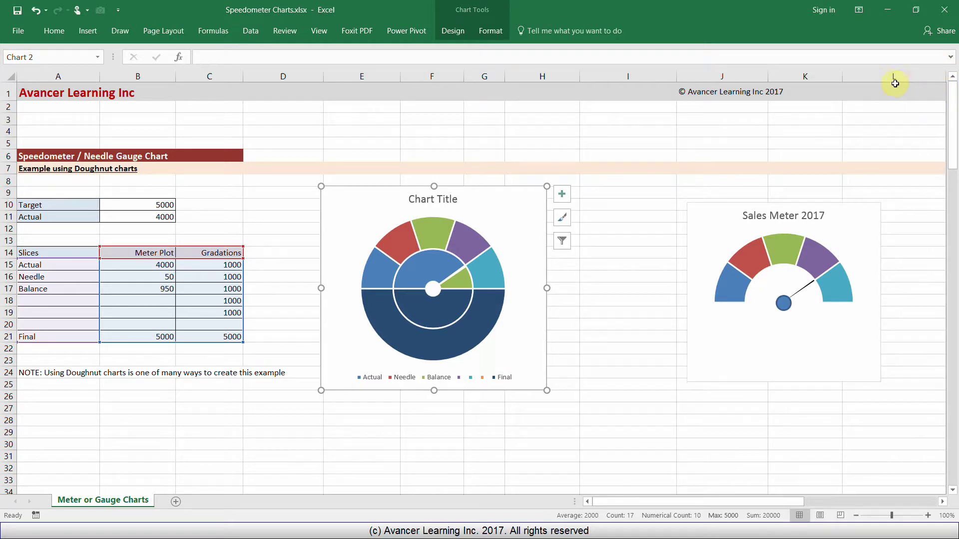
# Set the Final slice forming the lower half of the outer Gradations ring to No Fill.
pyautogui.rightClick(452, 311)
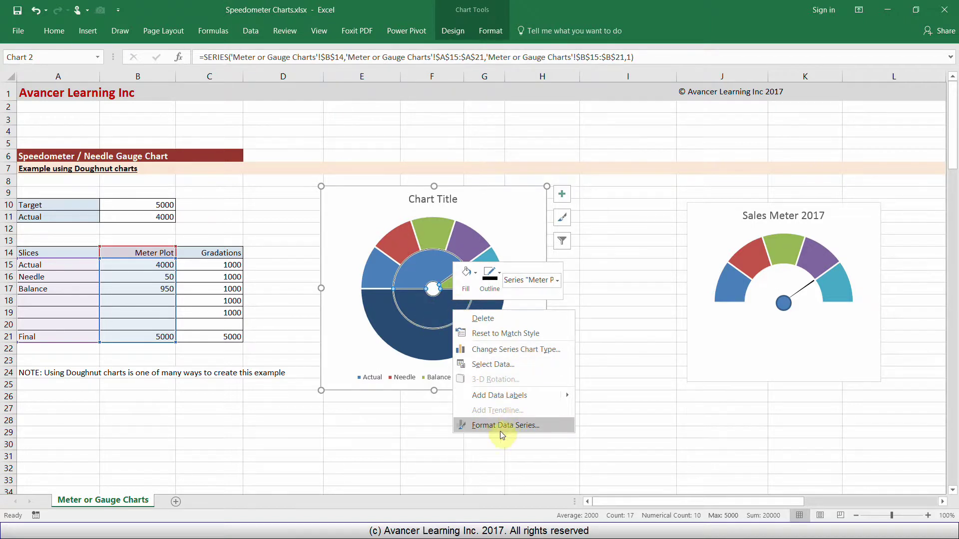
pyautogui.press('Escape')
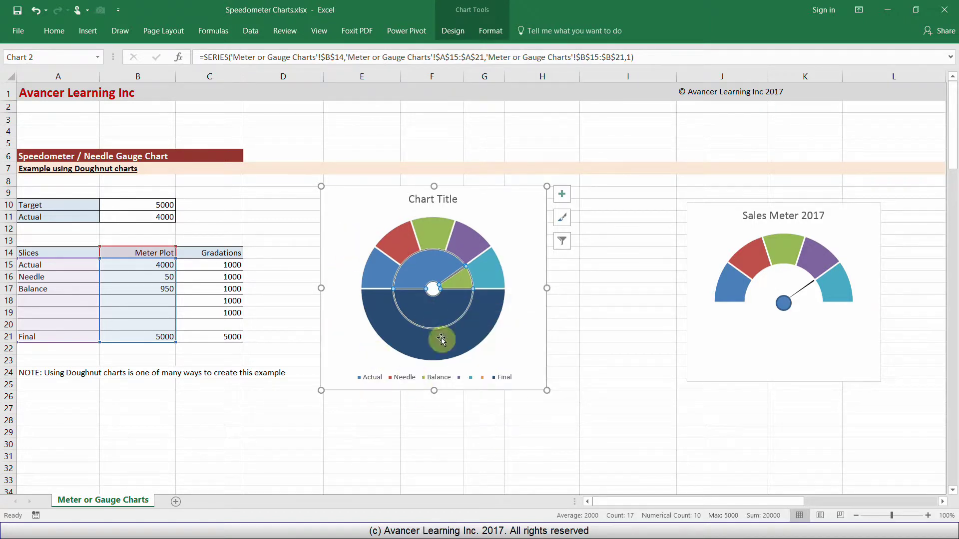
pyautogui.moveTo(389, 333)
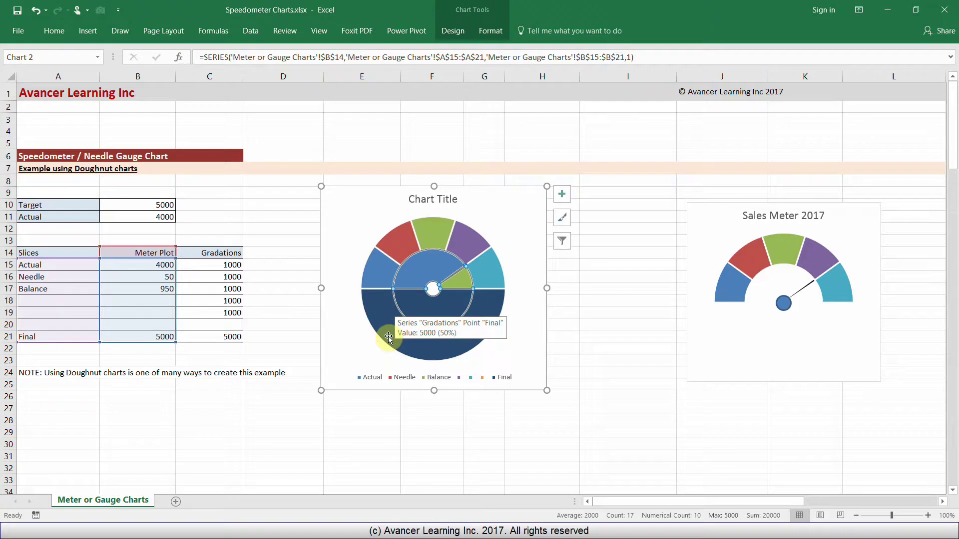
pyautogui.click(400, 336)
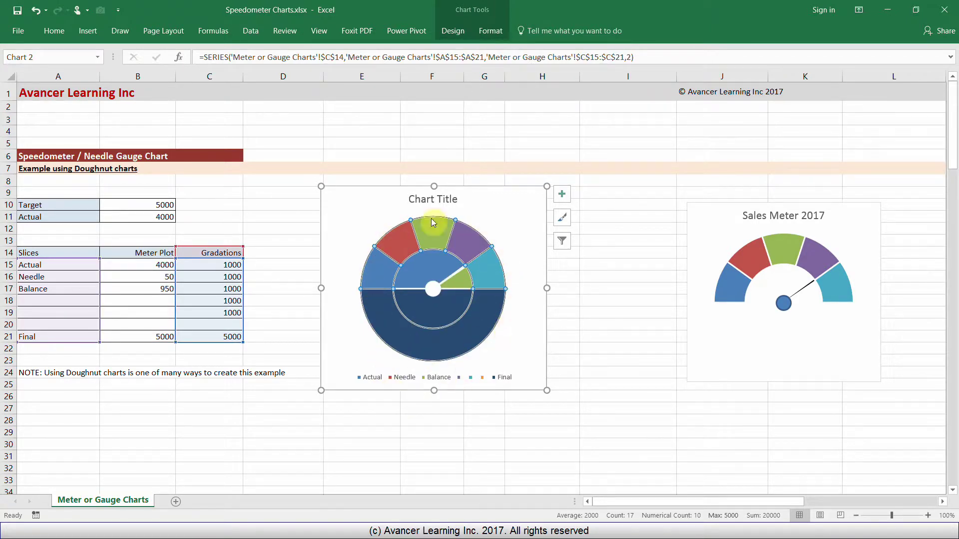
pyautogui.moveTo(386, 320)
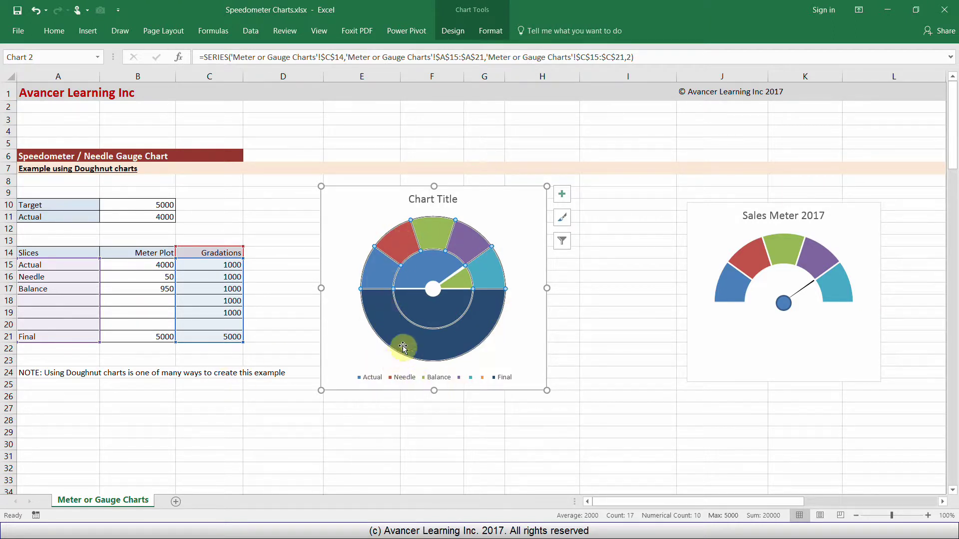
pyautogui.click(403, 348)
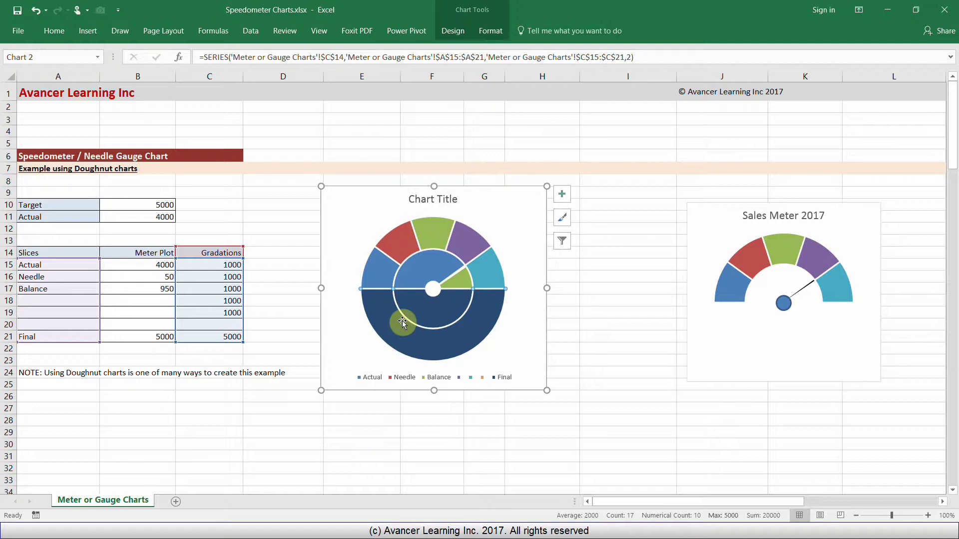
pyautogui.moveTo(477, 318)
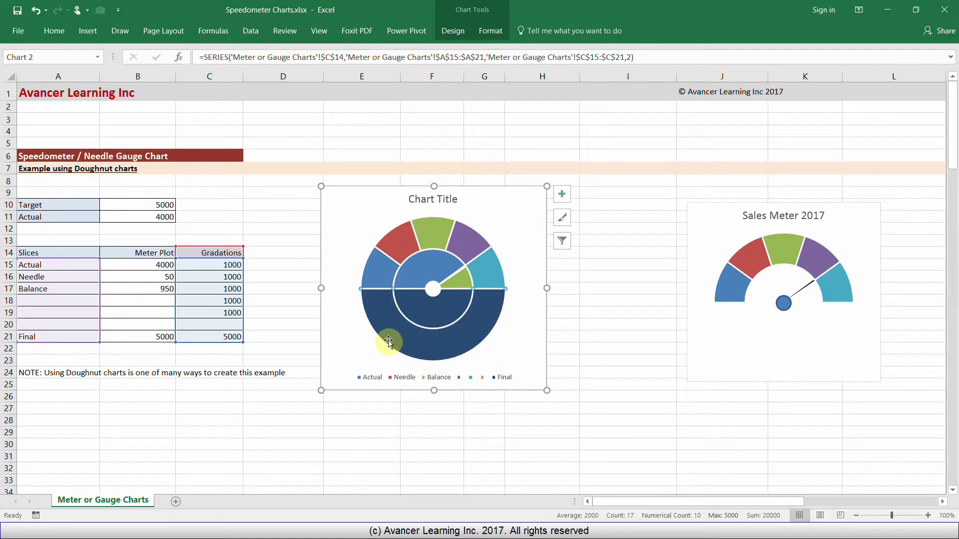
pyautogui.click(54, 31)
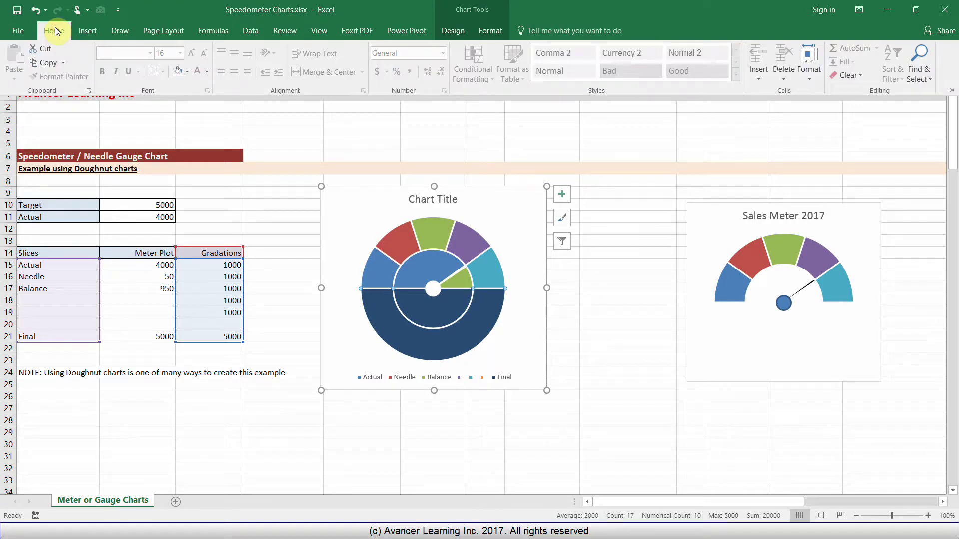
pyautogui.click(188, 72)
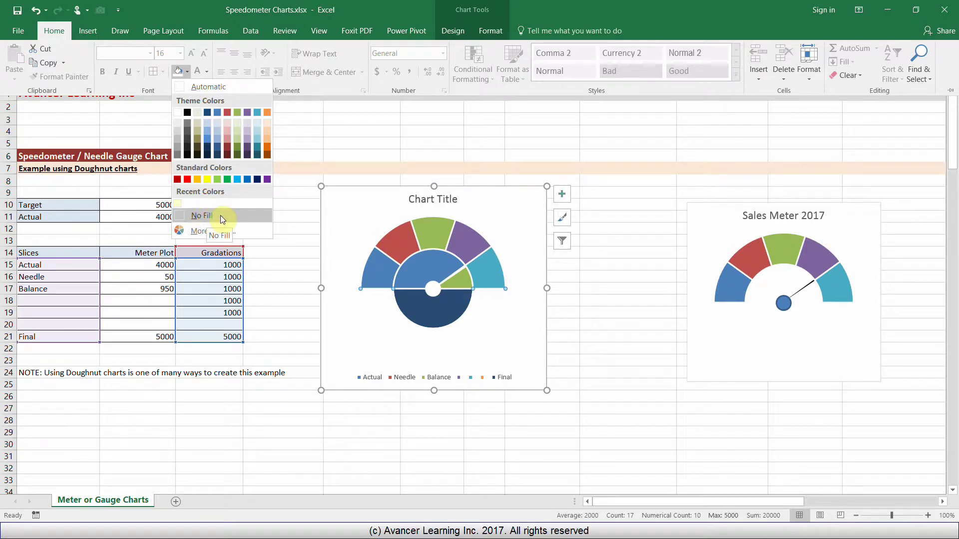
pyautogui.click(220, 214)
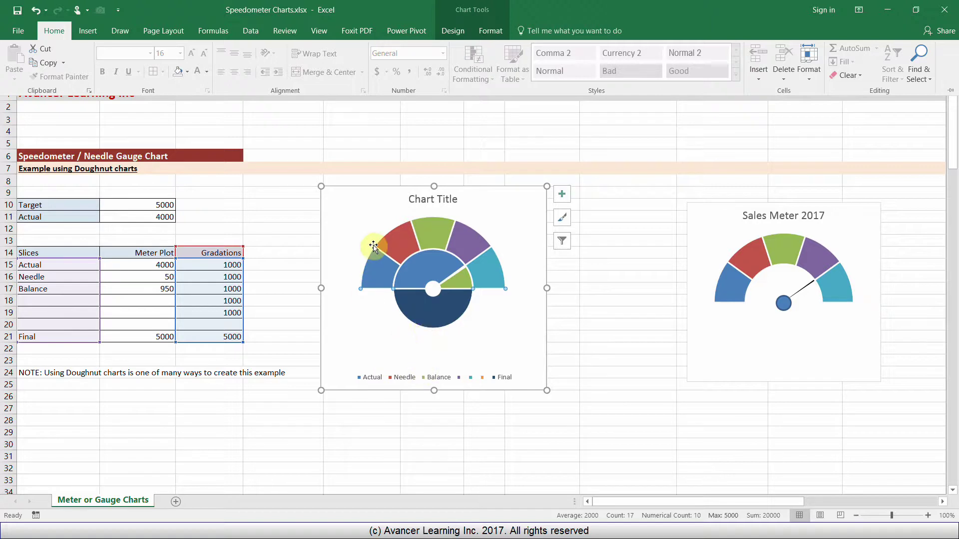
# Set the Final slice forming the lower half of the inner Meter Plot ring to No Fill.
pyautogui.click(442, 313)
pyautogui.click(439, 314)
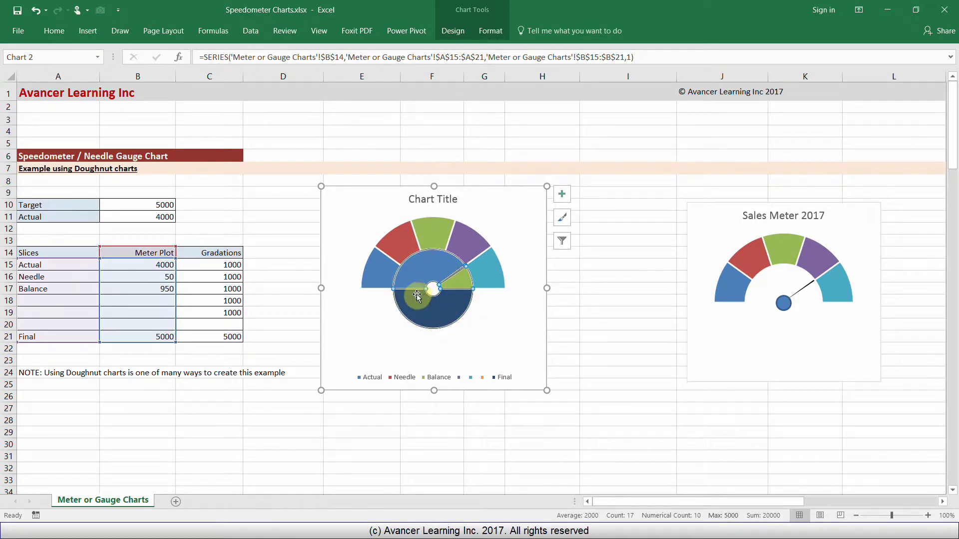
pyautogui.click(452, 310)
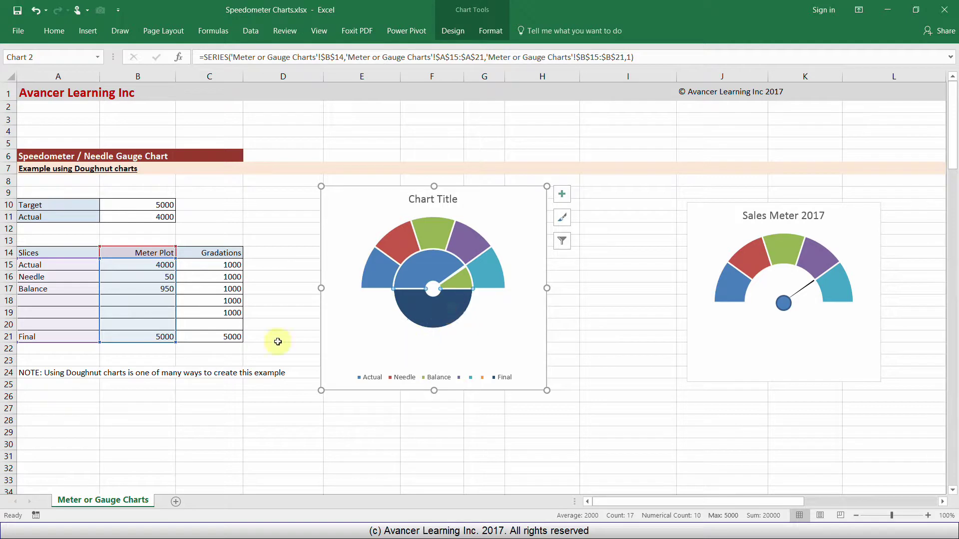
pyautogui.click(55, 33)
pyautogui.click(187, 72)
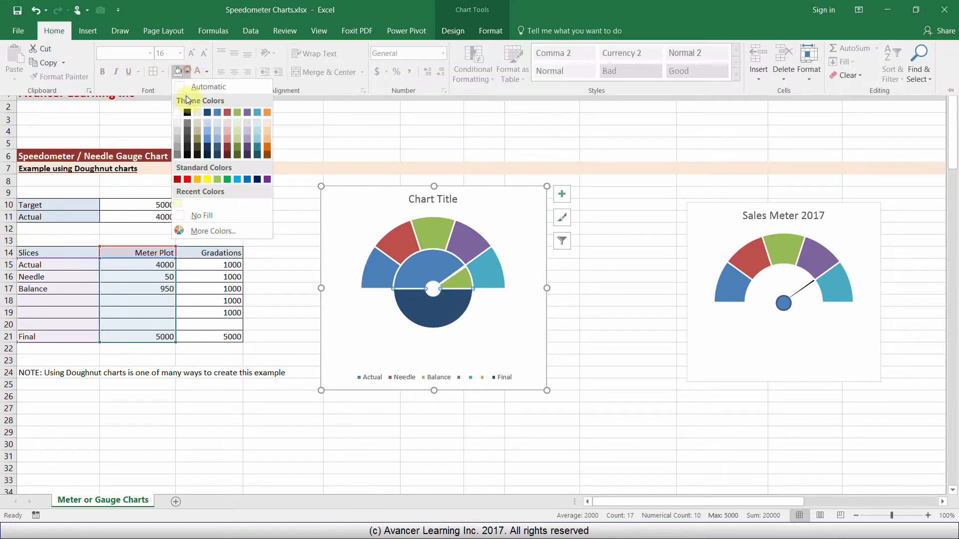
pyautogui.click(201, 216)
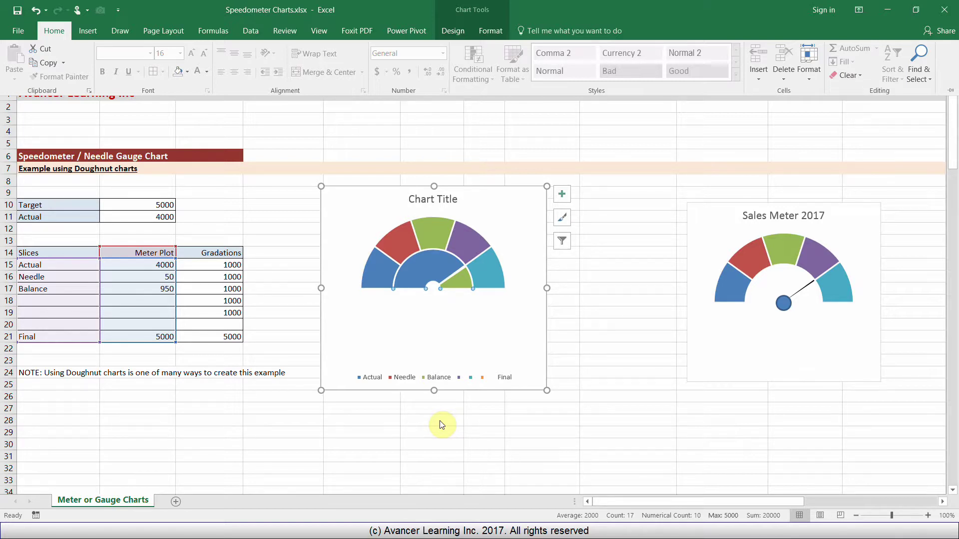
pyautogui.moveTo(414, 274); pyautogui.dragTo(374, 346)
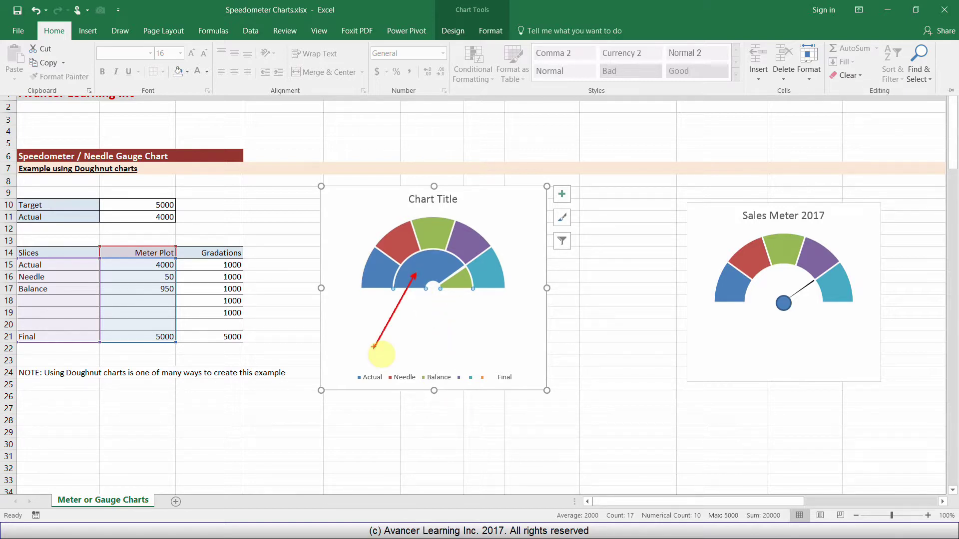
pyautogui.moveTo(460, 285); pyautogui.dragTo(440, 367)
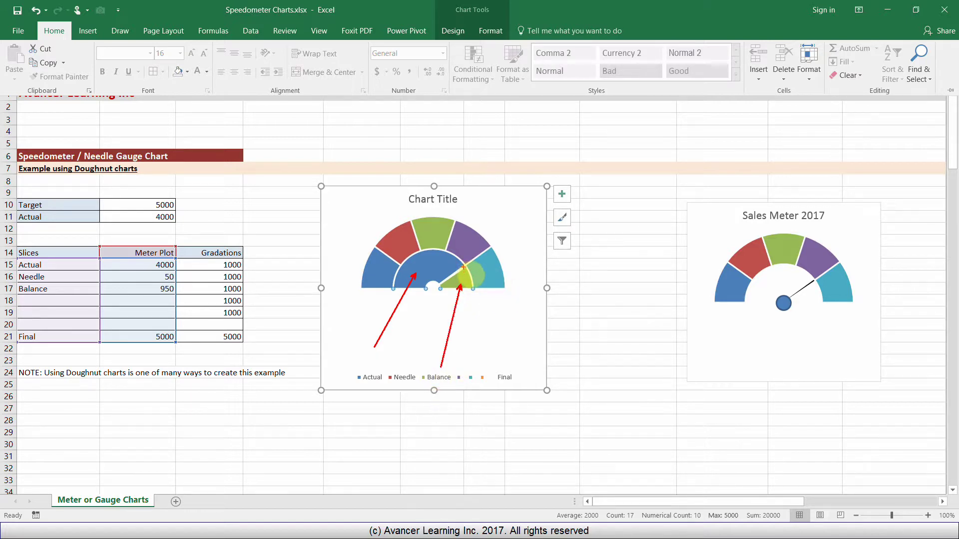
pyautogui.moveTo(464, 268); pyautogui.dragTo(502, 195)
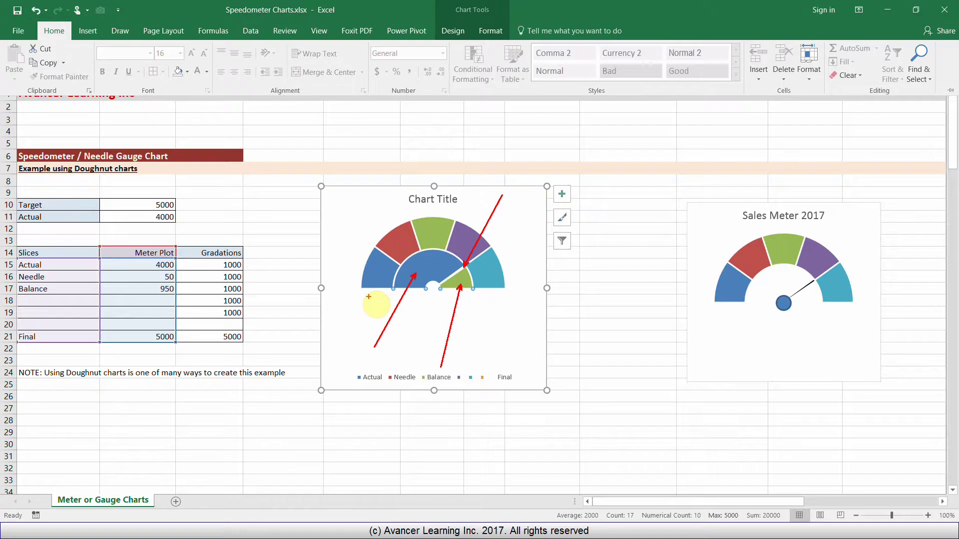
pyautogui.click(368, 297)
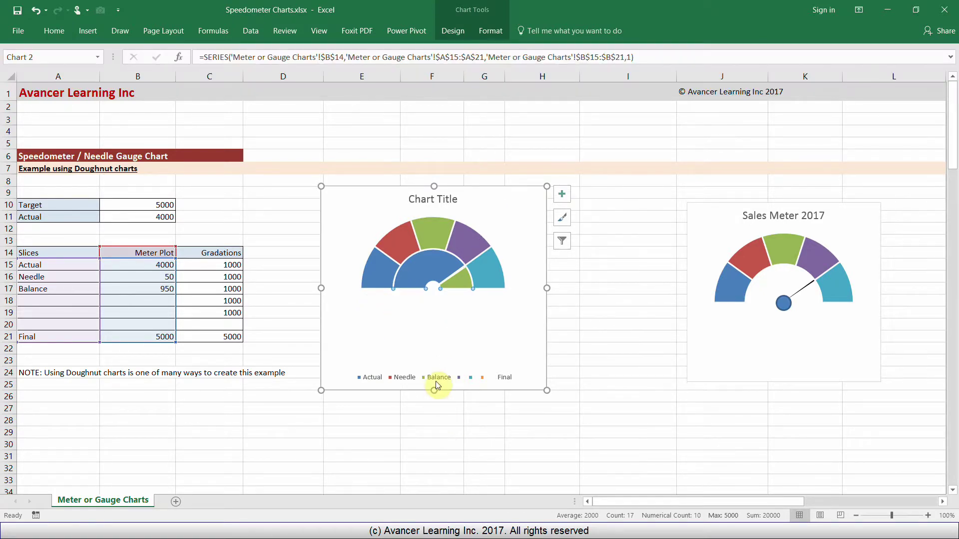
# Set the large blue Actual slice of the inner Meter Plot ring to No Fill.
pyautogui.scroll(4, 437, 381)
pyautogui.scroll(3, 436, 383)
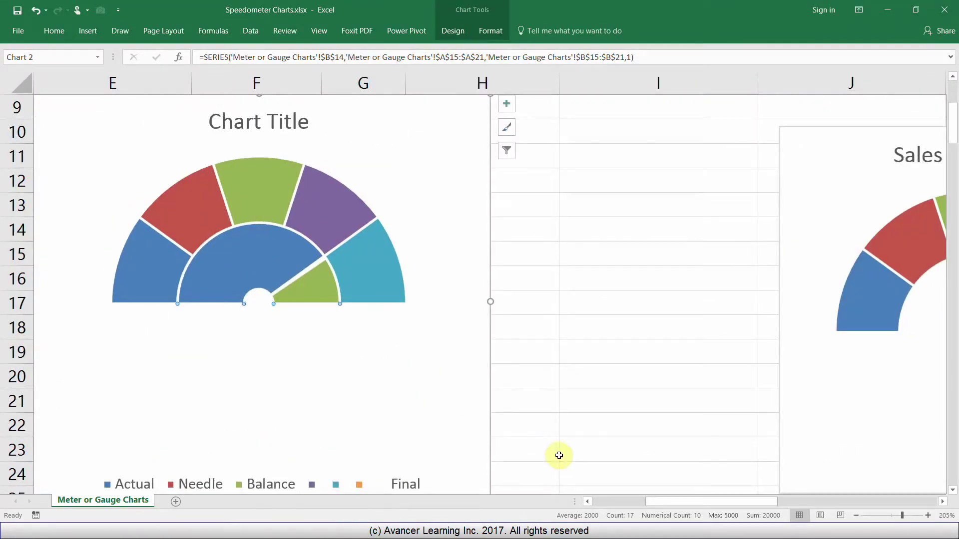
pyautogui.click(587, 501)
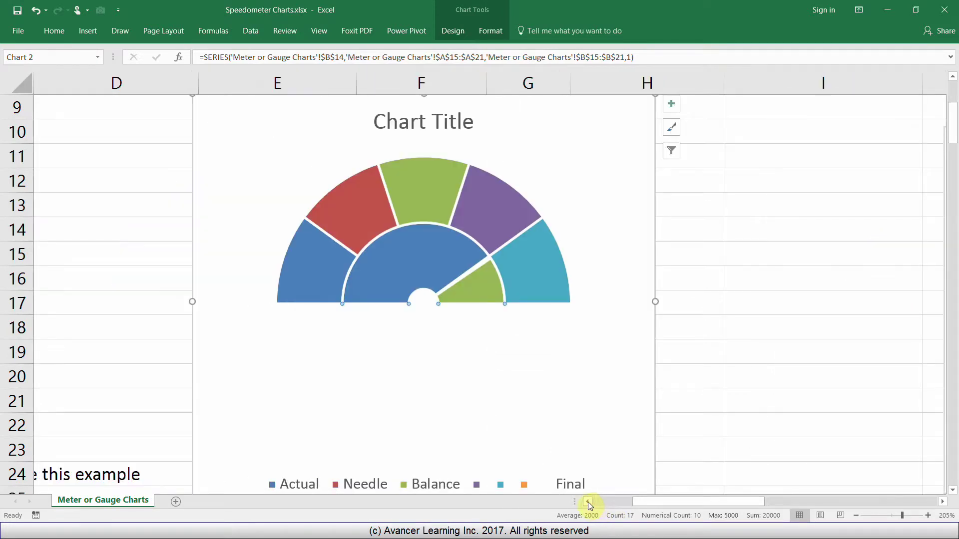
pyautogui.scroll(1, 515, 417)
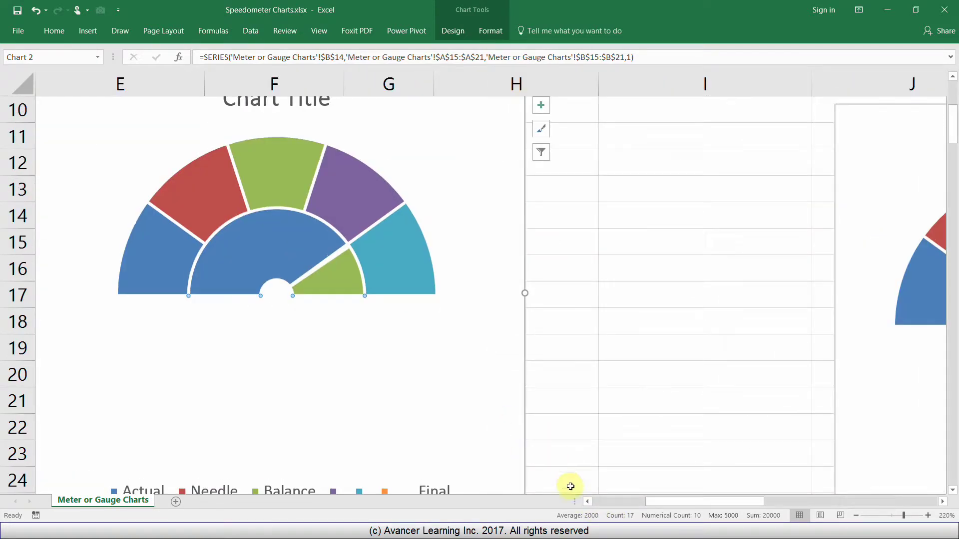
pyautogui.click(589, 502)
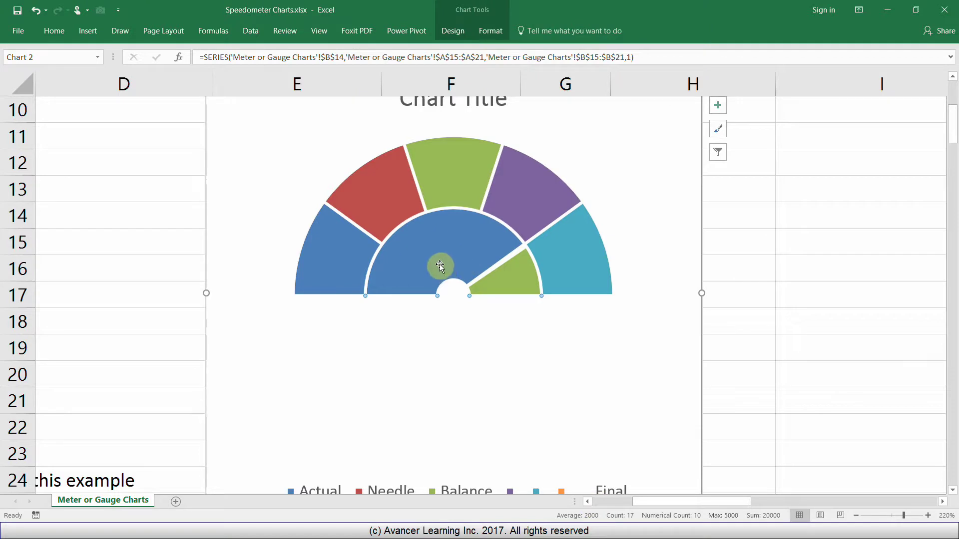
pyautogui.click(449, 236)
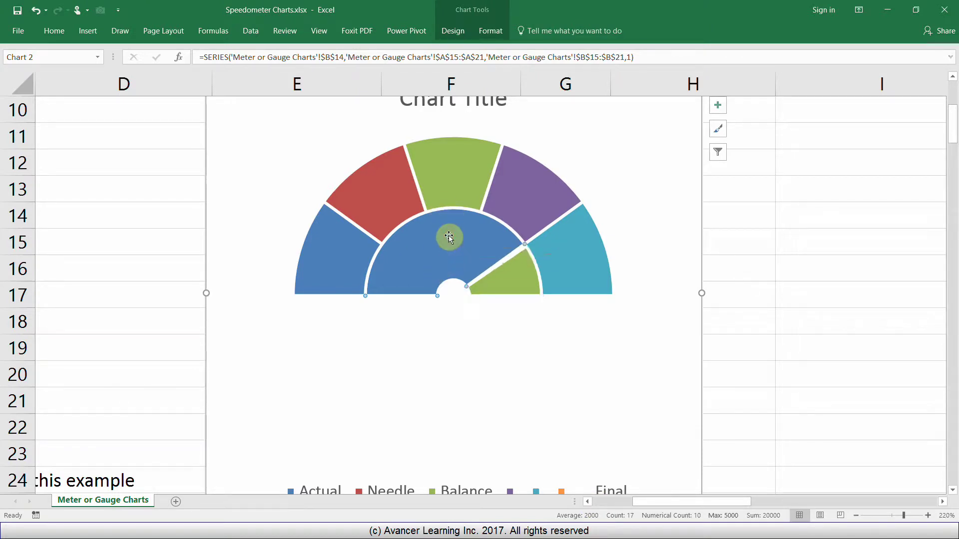
pyautogui.moveTo(438, 250); pyautogui.dragTo(425, 258)
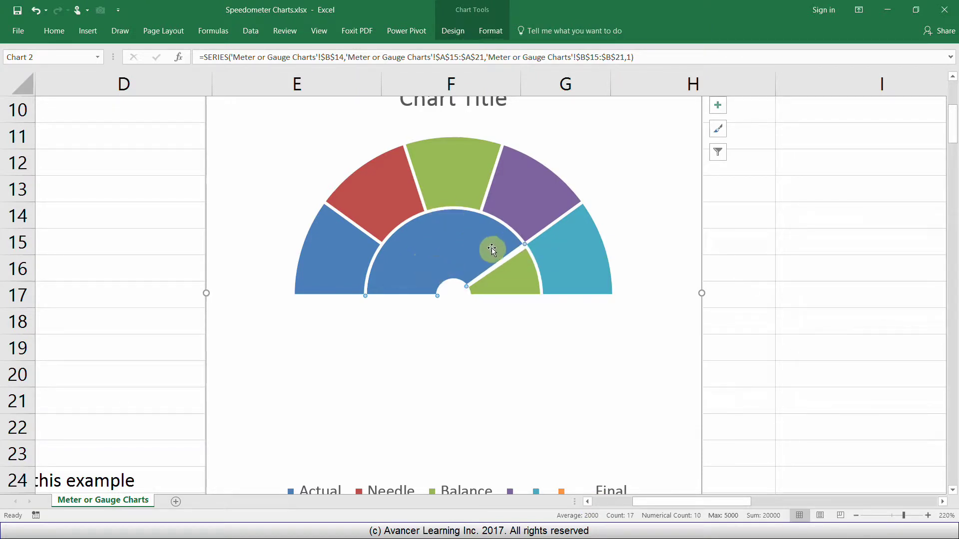
pyautogui.click(56, 35)
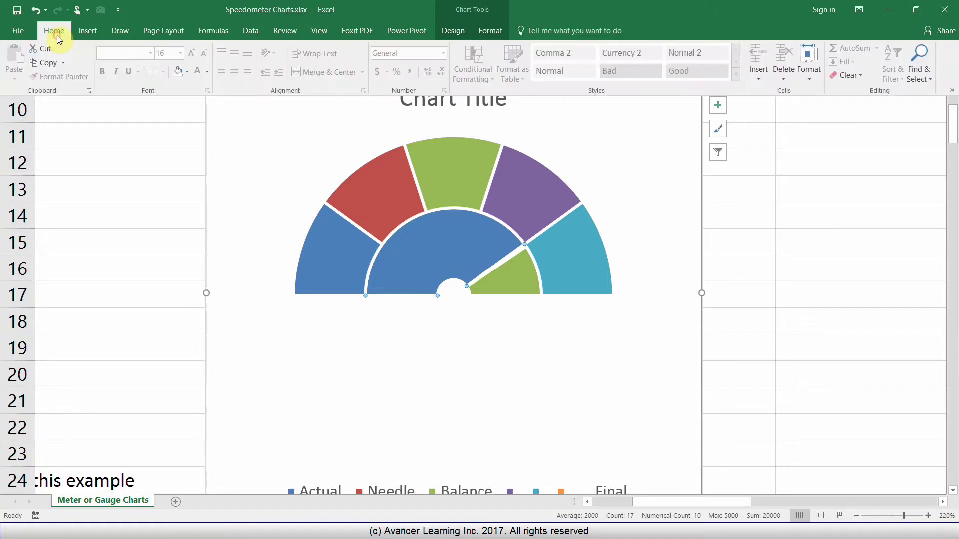
pyautogui.click(186, 72)
pyautogui.click(200, 218)
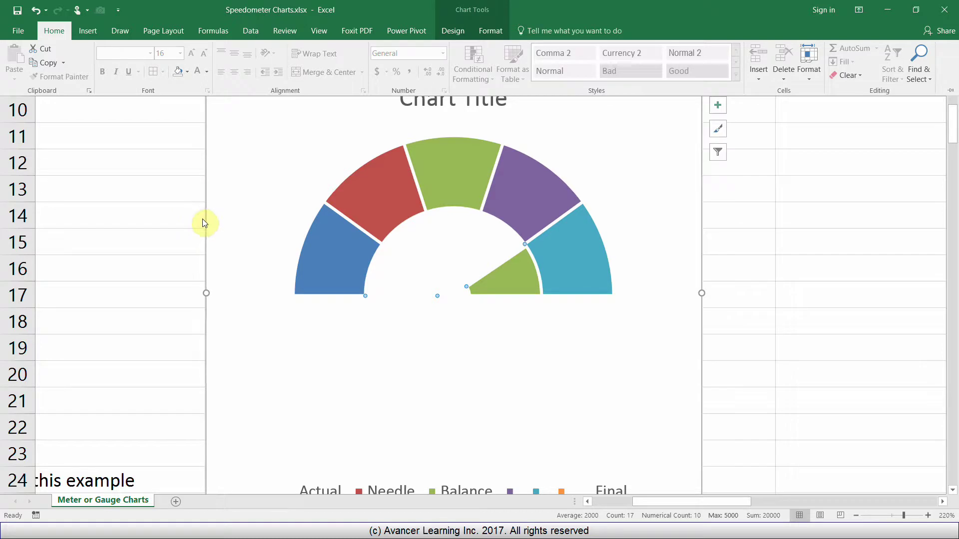
# Set the outline of the thin Needle slice in the inner Meter Plot ring to Automatic black.
pyautogui.click(501, 264)
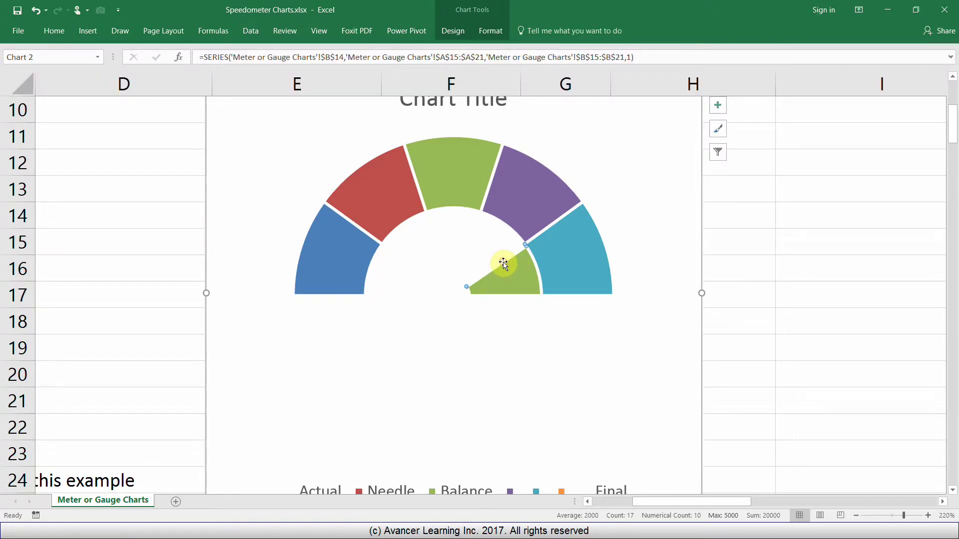
pyautogui.click(504, 281)
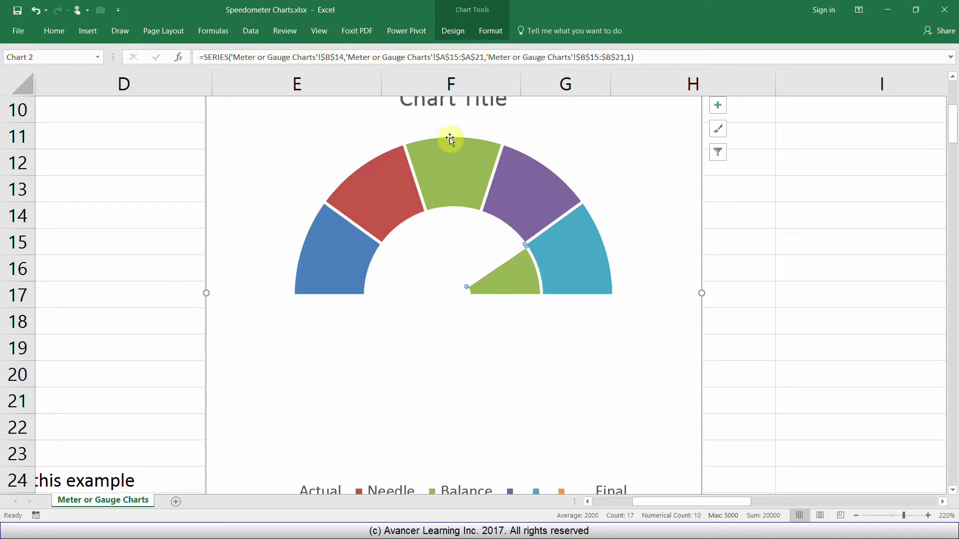
pyautogui.click(505, 32)
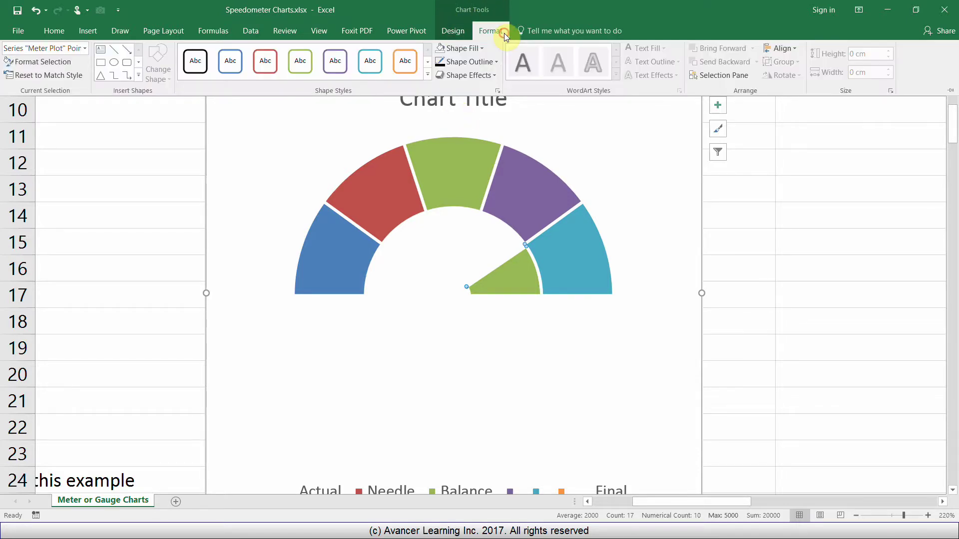
pyautogui.click(496, 64)
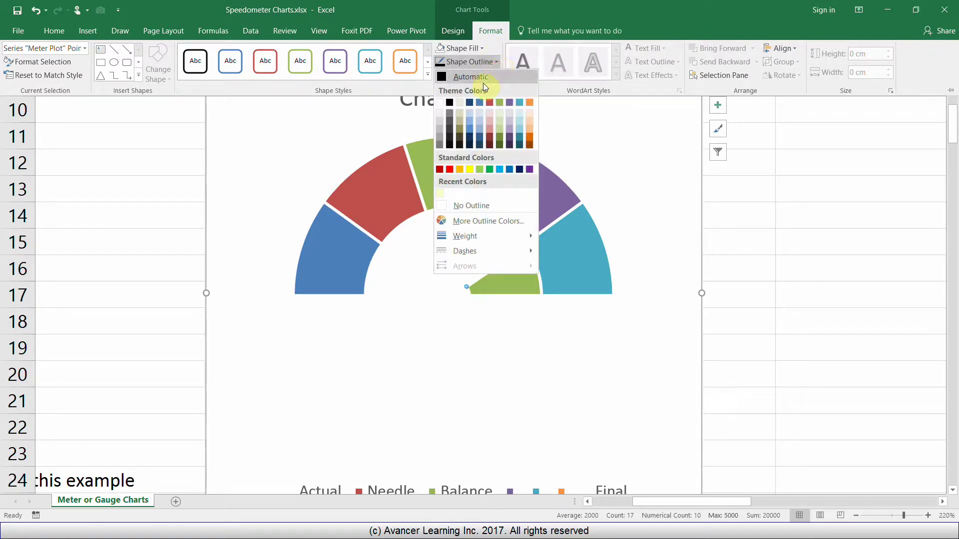
pyautogui.click(441, 78)
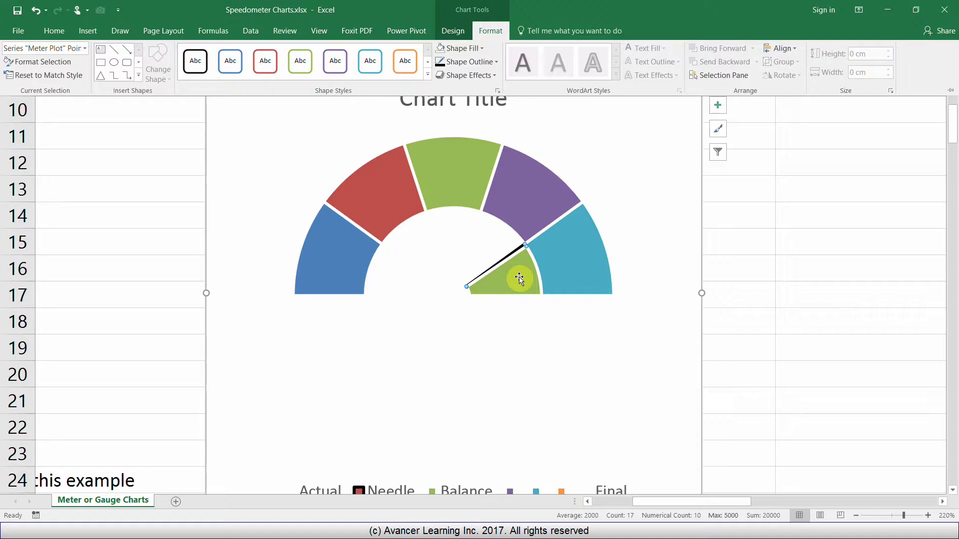
pyautogui.hotkey('ctrl', 'F1')
# Set the green Balance slice of the inner Meter Plot ring to No Fill.
pyautogui.click(487, 293)
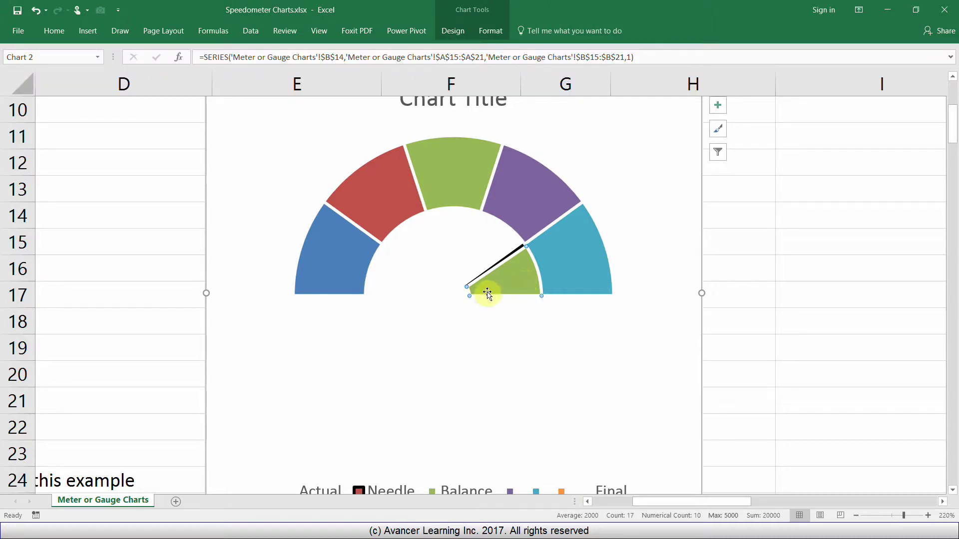
pyautogui.click(61, 34)
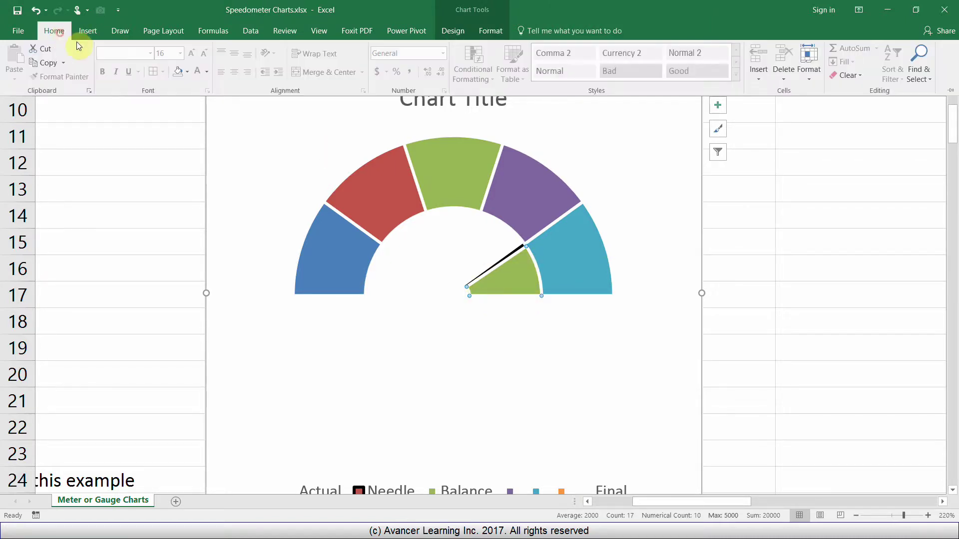
pyautogui.click(189, 73)
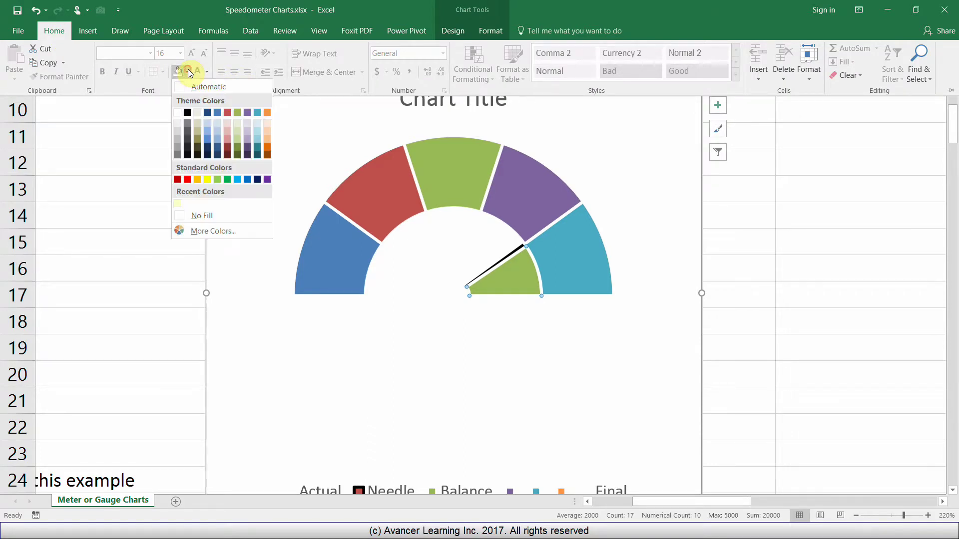
pyautogui.click(201, 216)
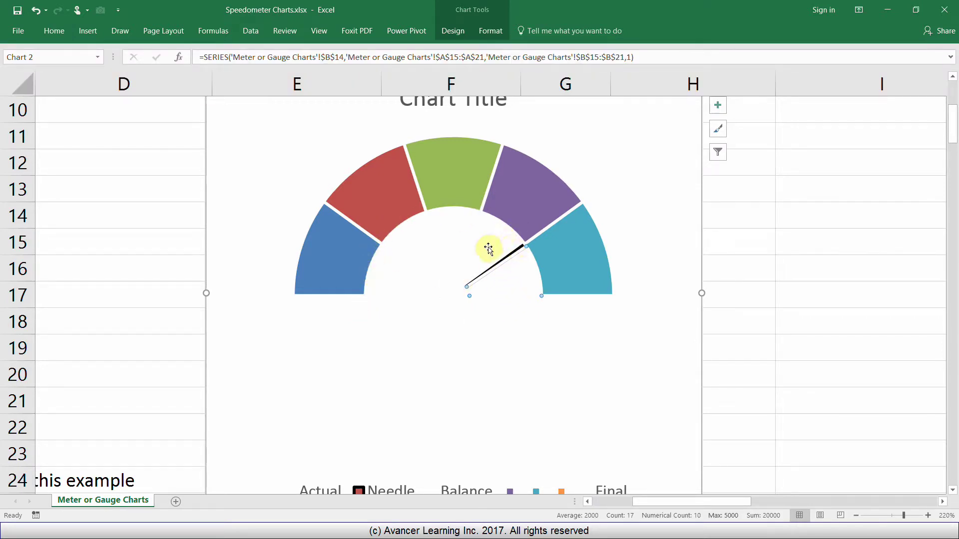
# Deselect the chart and set the Actual value in cell B11 to 2000 to test the needle.
pyautogui.moveTo(553, 280)
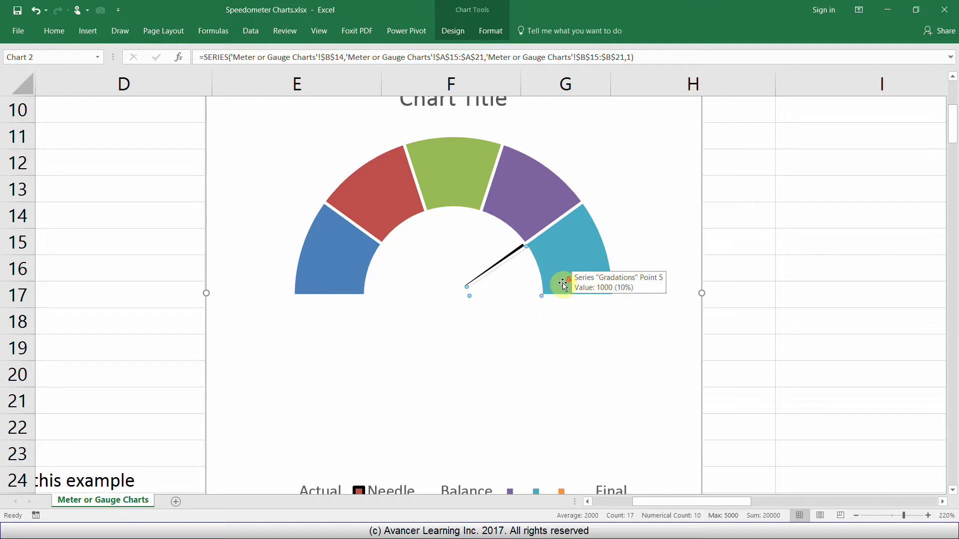
pyautogui.keyDown('ctrl'); pyautogui.scroll(-7, 562, 283); pyautogui.keyUp('ctrl')
pyautogui.keyDown('ctrl'); pyautogui.scroll(-2, 562, 283); pyautogui.keyUp('ctrl')
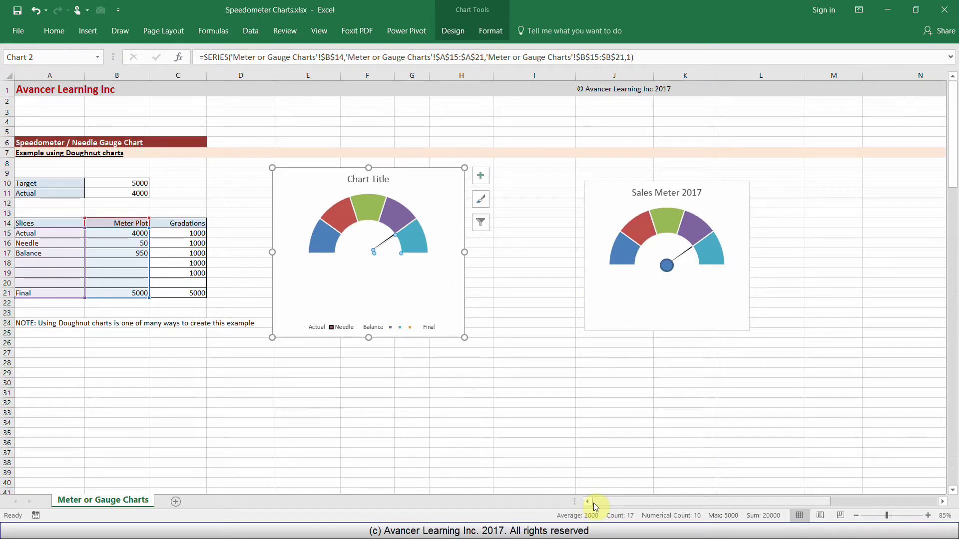
pyautogui.click(435, 432)
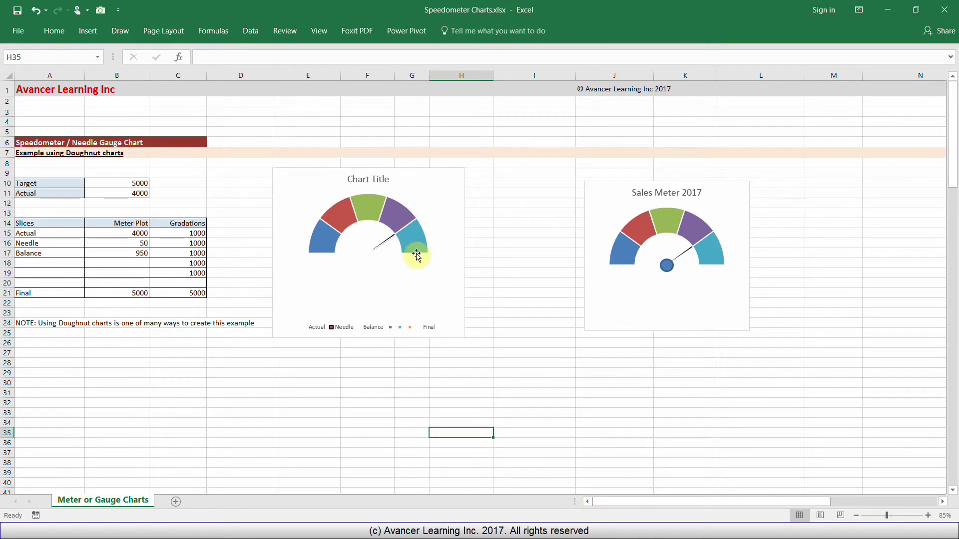
pyautogui.click(126, 197)
pyautogui.write('20')
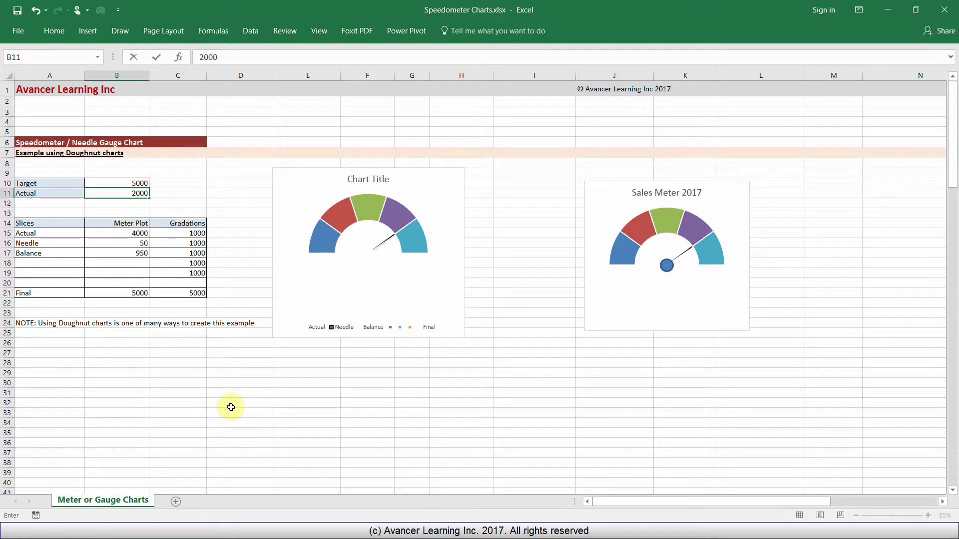
pyautogui.press('Return')
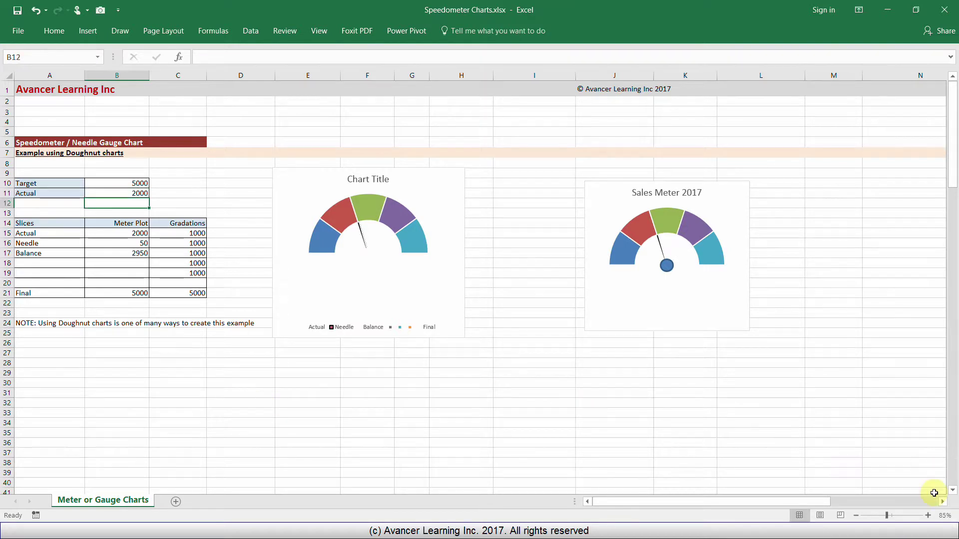
# Draw a small oval inside the new chart, over the base of the needle.
pyautogui.click(928, 516)
pyautogui.click(928, 516)
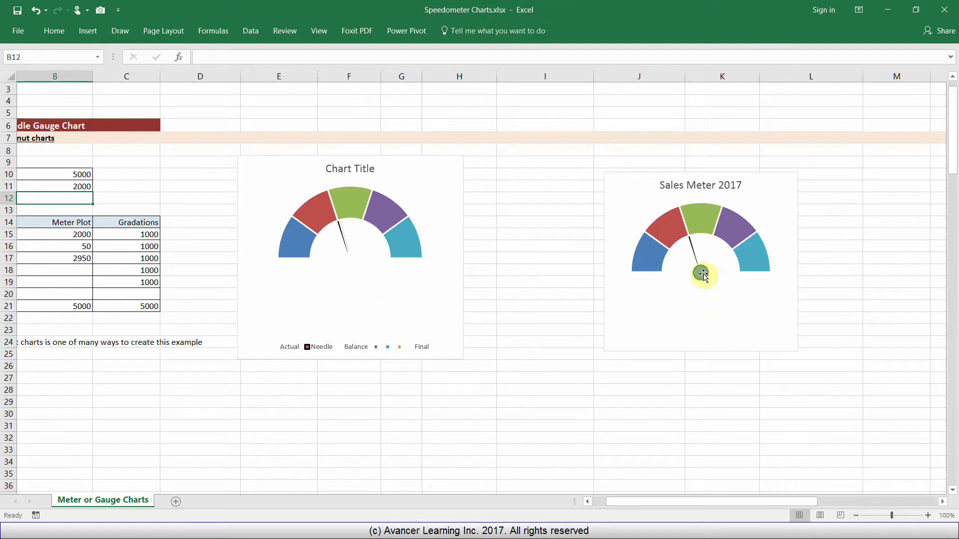
pyautogui.click(451, 188)
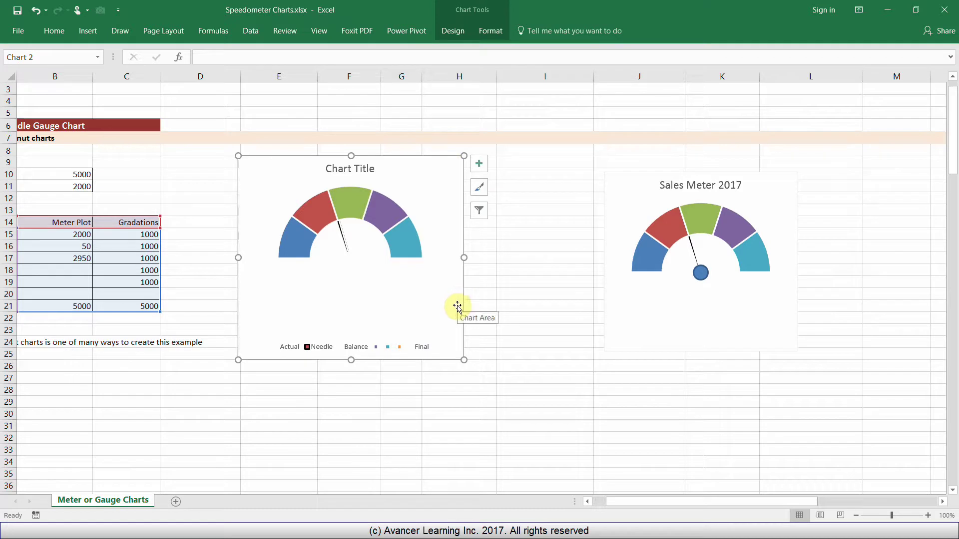
pyautogui.click(81, 33)
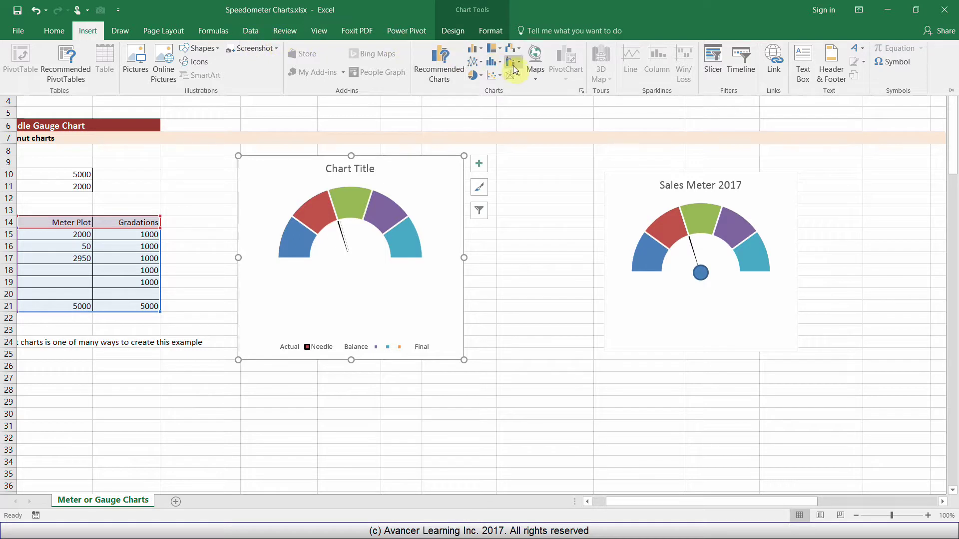
pyautogui.click(215, 49)
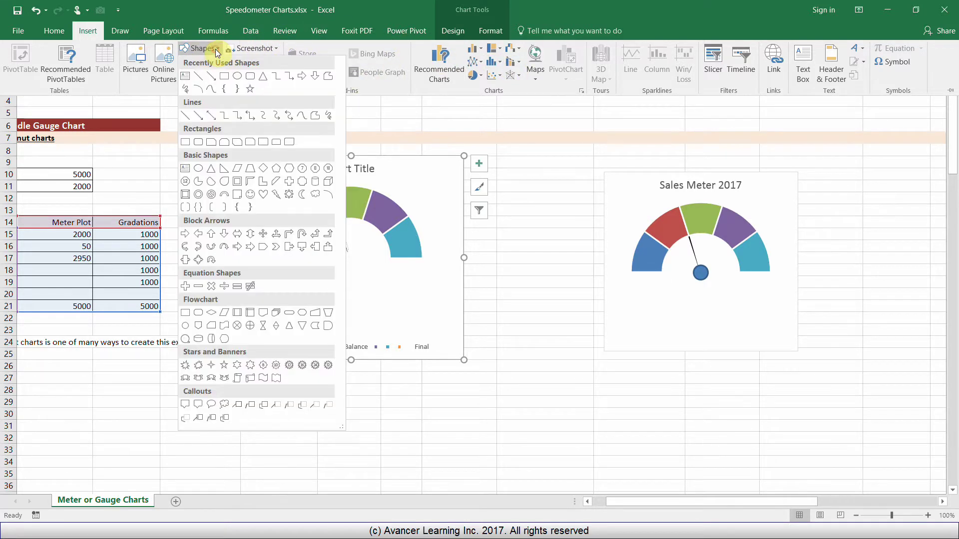
pyautogui.click(237, 78)
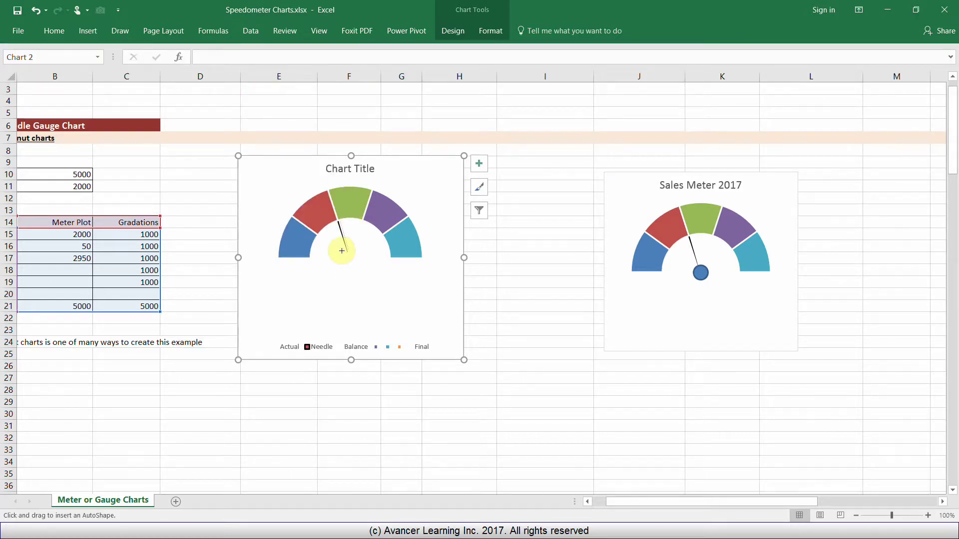
pyautogui.moveTo(344, 250)
pyautogui.mouseDown()
pyautogui.moveTo(357, 270)
pyautogui.moveTo(352, 262)
pyautogui.mouseUp()
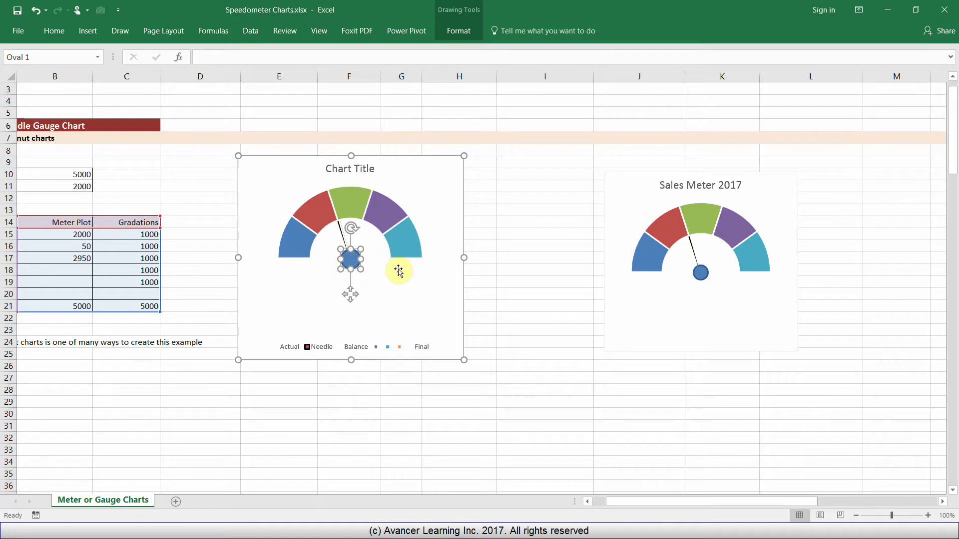
pyautogui.click(457, 322)
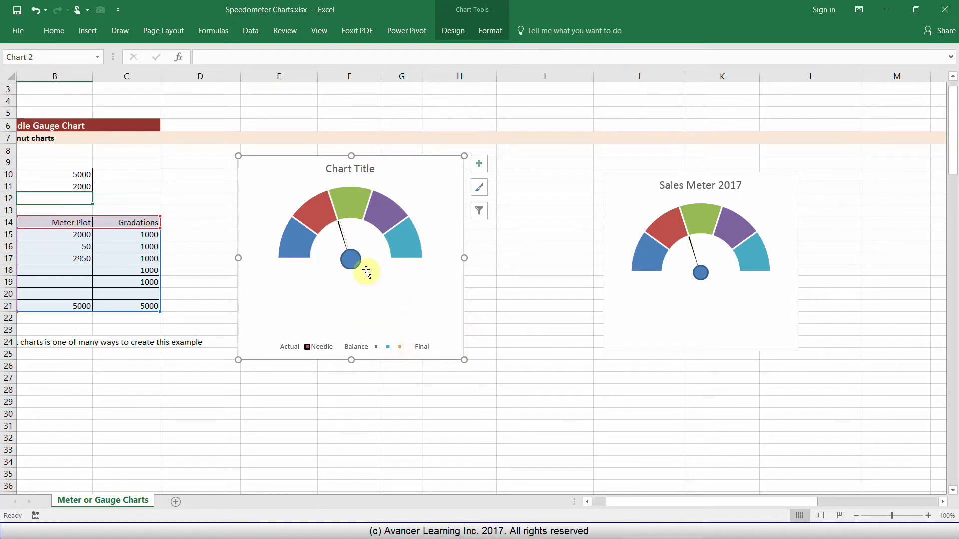
# Delete the chart legend and move the small circle back over the base of the needle.
pyautogui.click(337, 347)
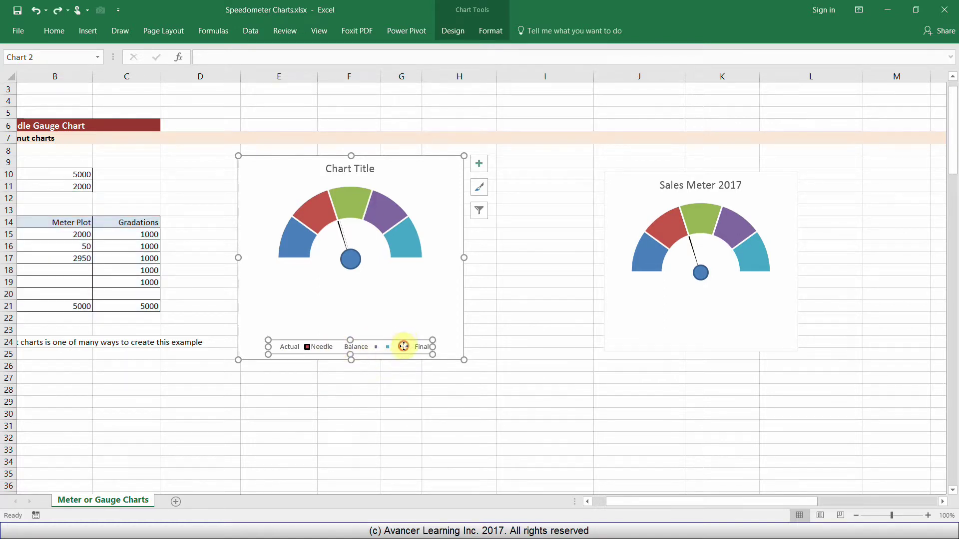
pyautogui.press('Delete')
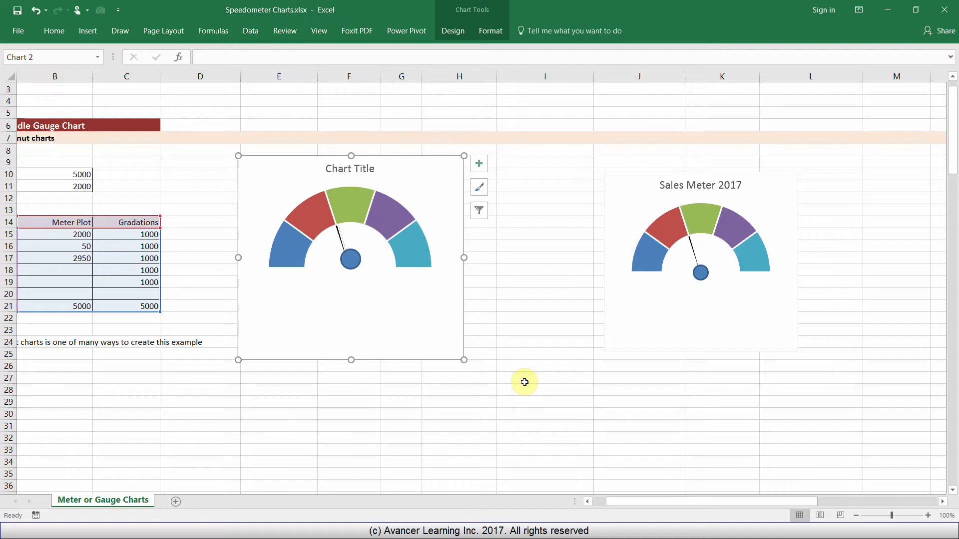
pyautogui.click(350, 261)
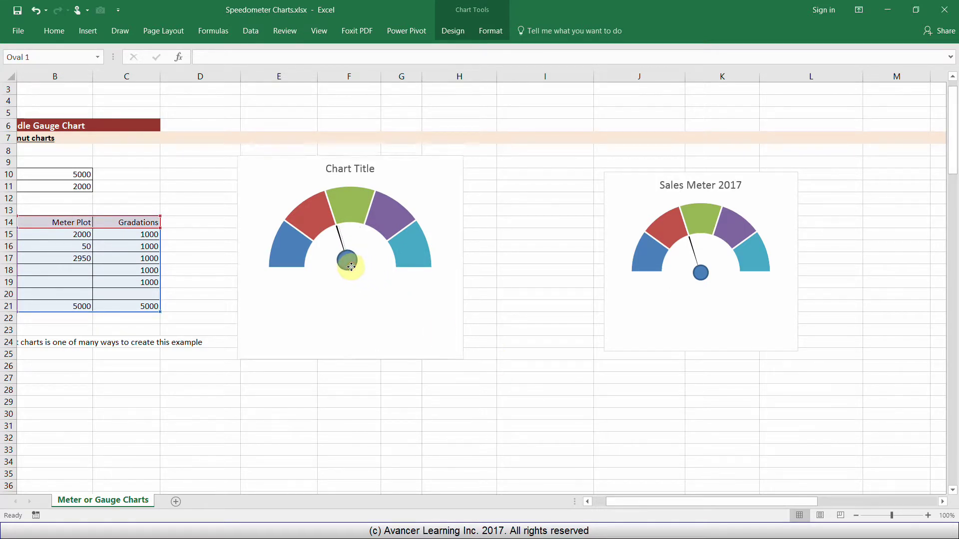
pyautogui.moveTo(351, 266); pyautogui.dragTo(355, 271)
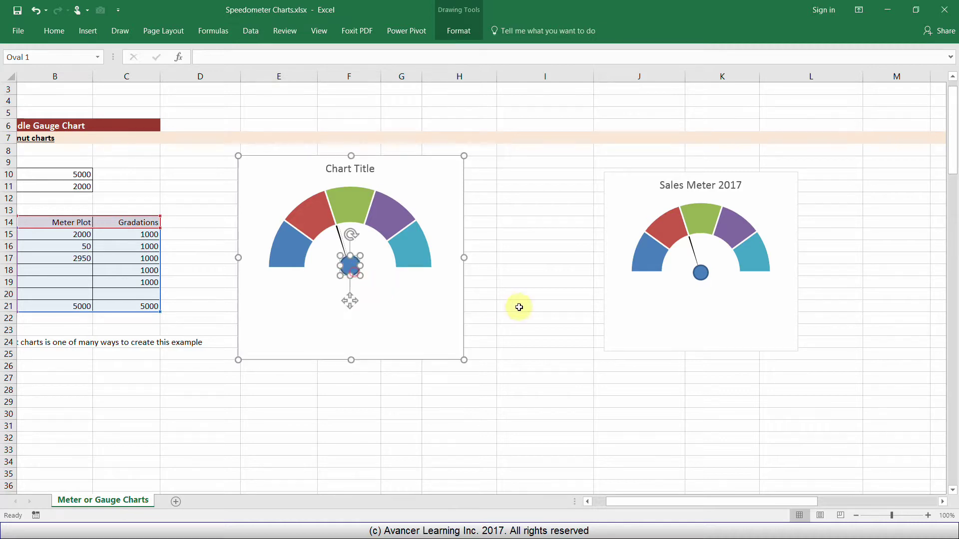
pyautogui.click(453, 305)
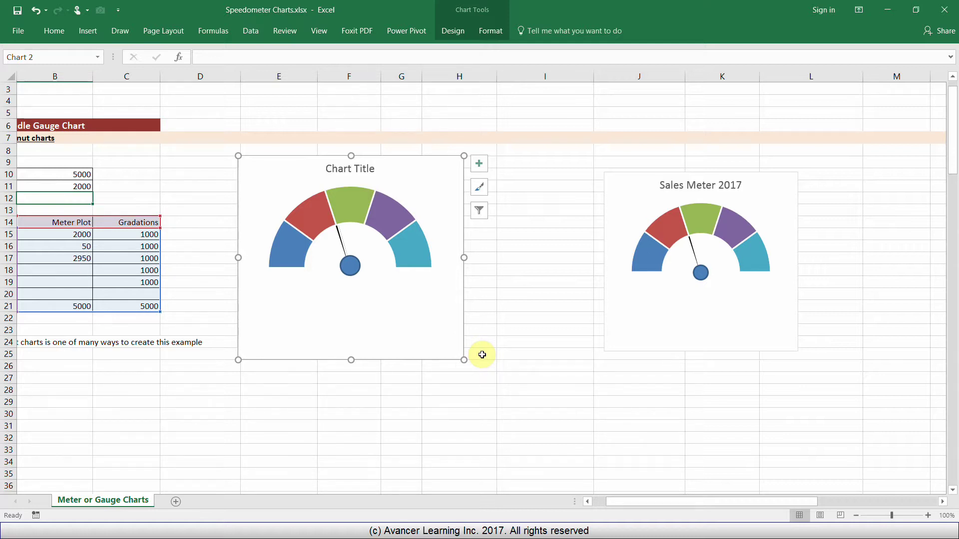
# Replace the new chart's title with "Sales Meter 2017".
pyautogui.click(331, 168)
pyautogui.tripleClick(328, 168)
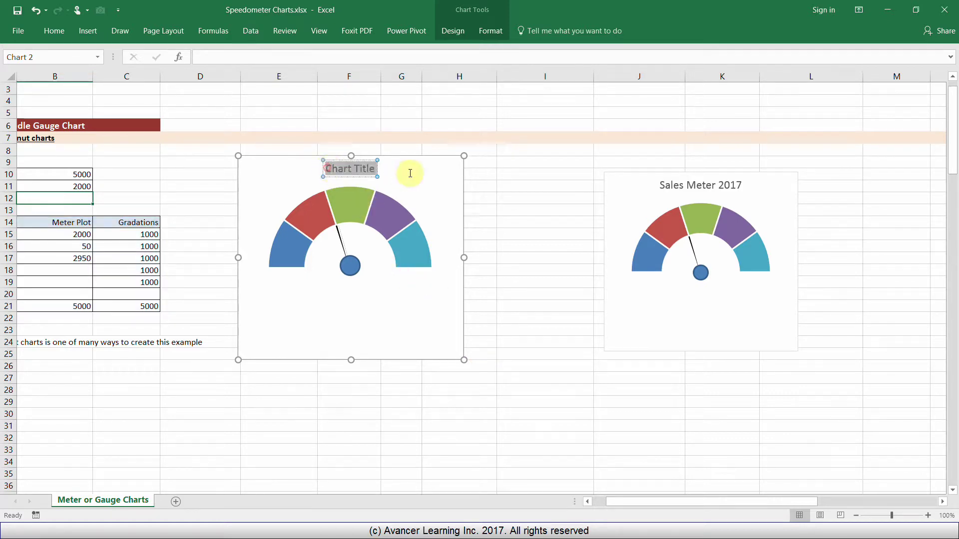
pyautogui.write('Sales Meter')
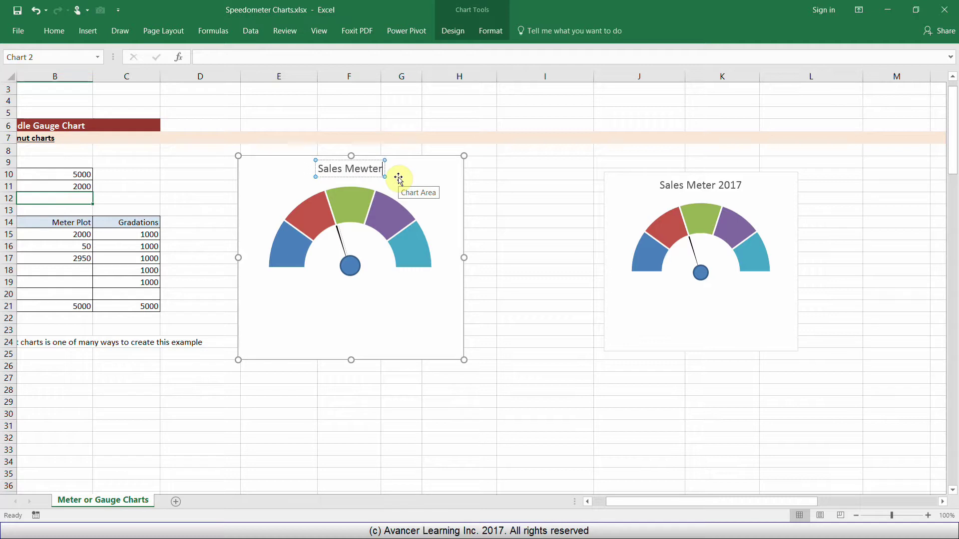
pyautogui.write(' 2017')
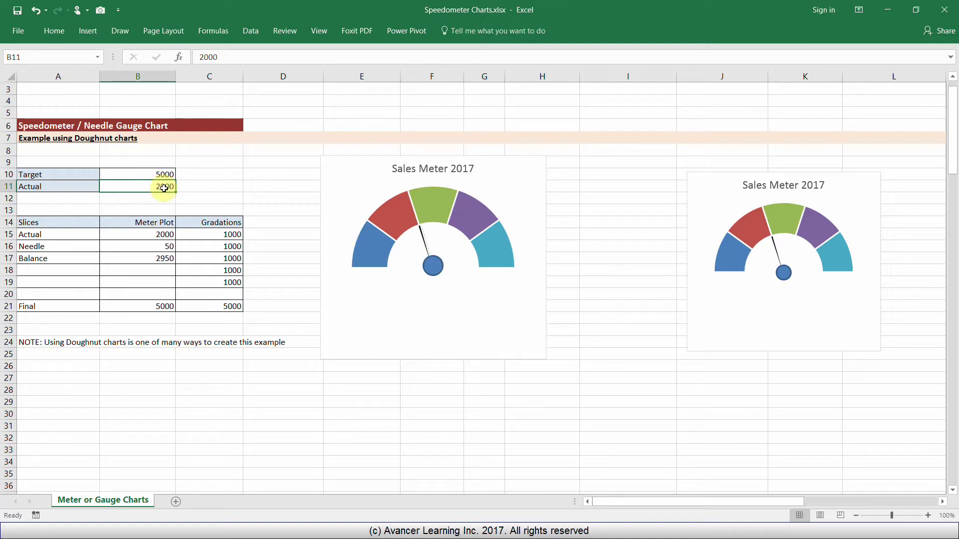
# Set the Actual value in cell B11 to 6000 to test the needle beyond the target.
pyautogui.write('6000')
pyautogui.hotkey('ctrl', 'Return')
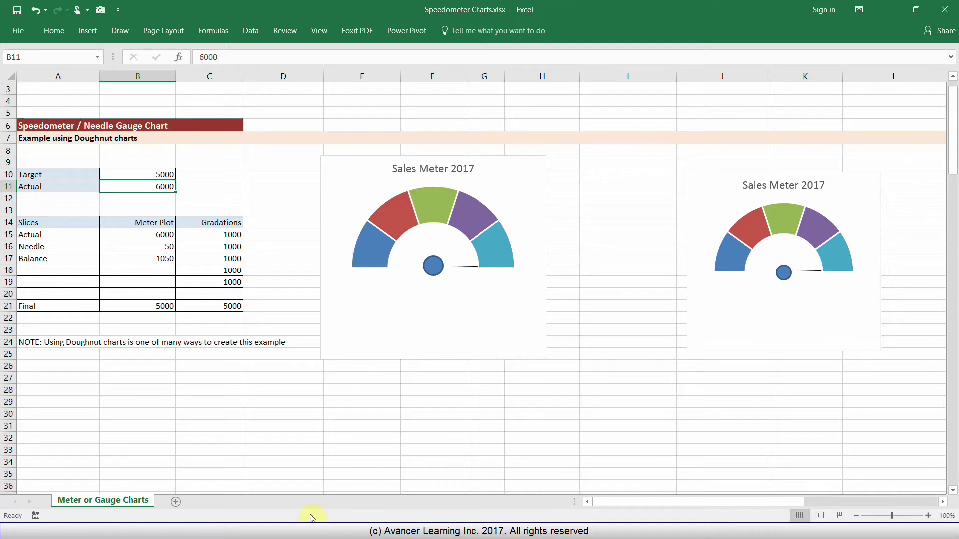
pyautogui.click(471, 415)
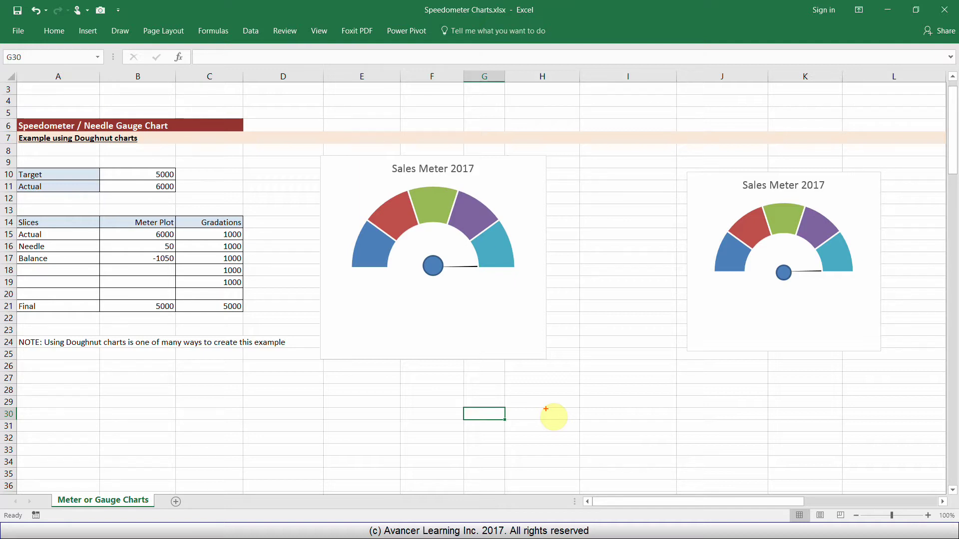
# Insert a wide text box inside the new chart, in the blank area below the gauge.
pyautogui.click(343, 171)
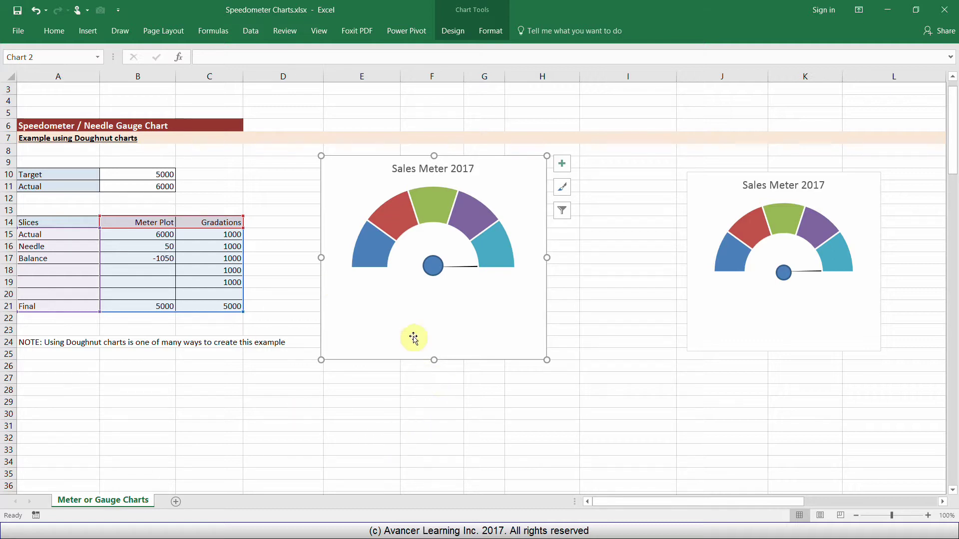
pyautogui.click(86, 35)
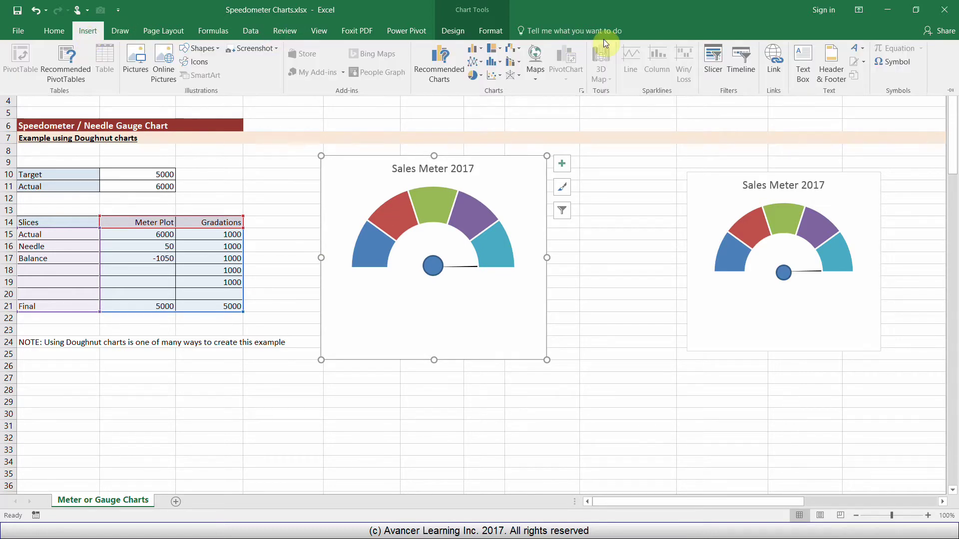
pyautogui.click(805, 55)
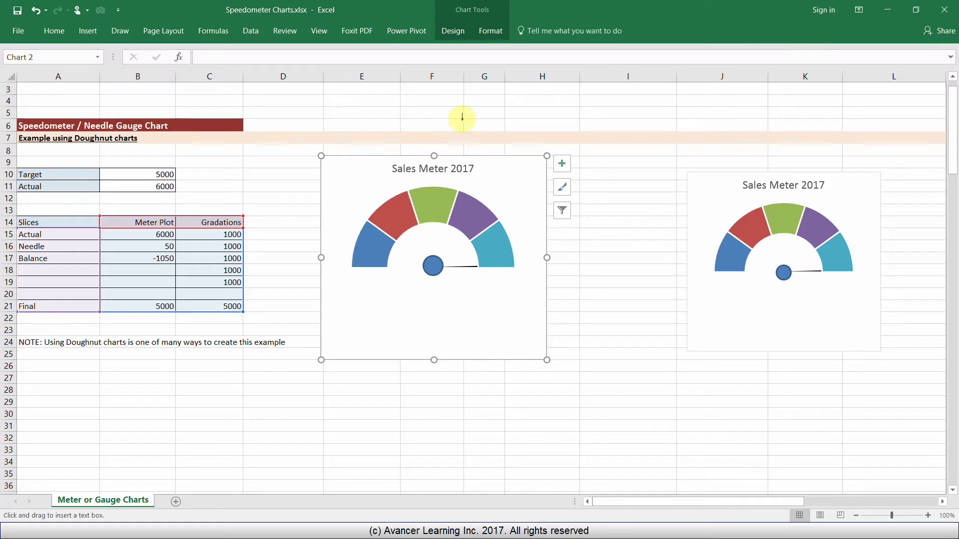
pyautogui.click(349, 295)
pyautogui.moveTo(399, 318); pyautogui.dragTo(515, 320)
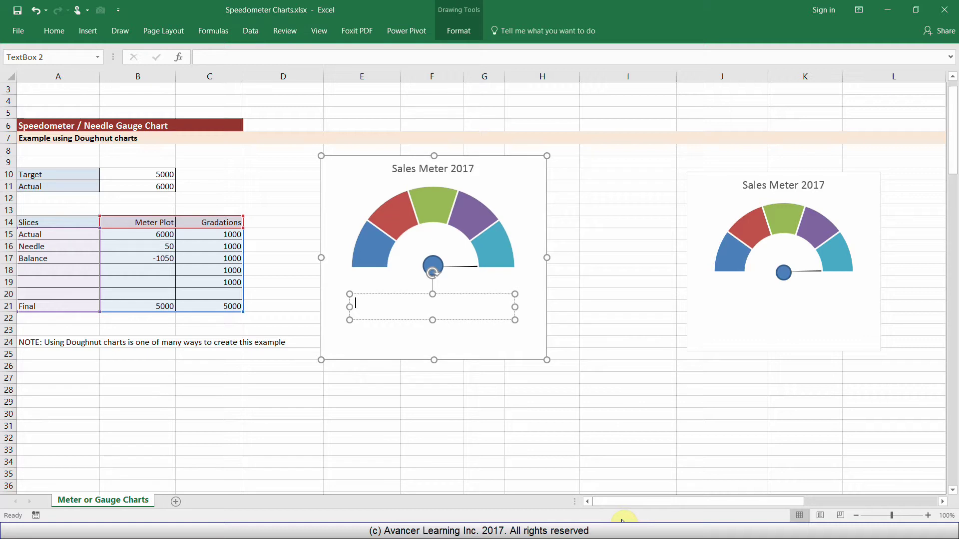
# Enter "sample text" in the text box below the new chart's gauge.
pyautogui.write('sample text')
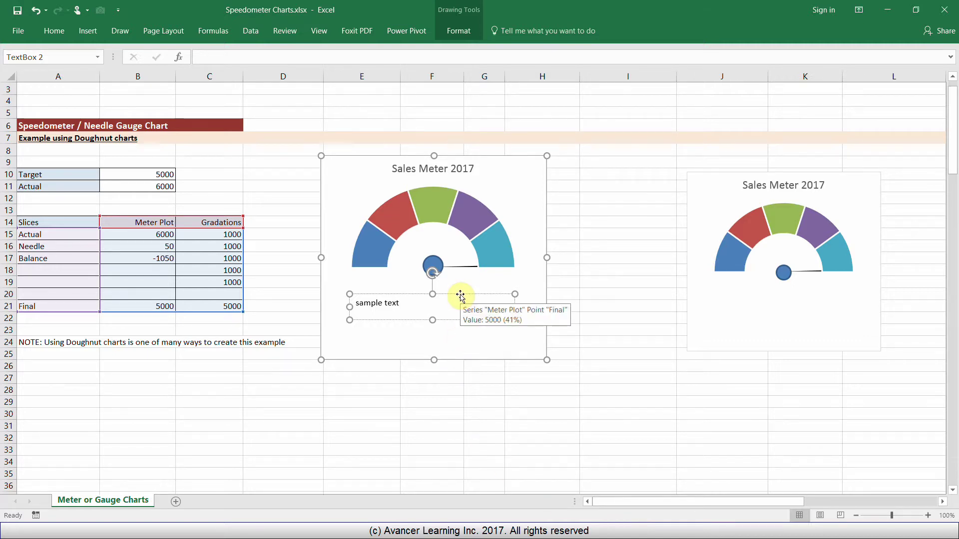
pyautogui.press('Escape')
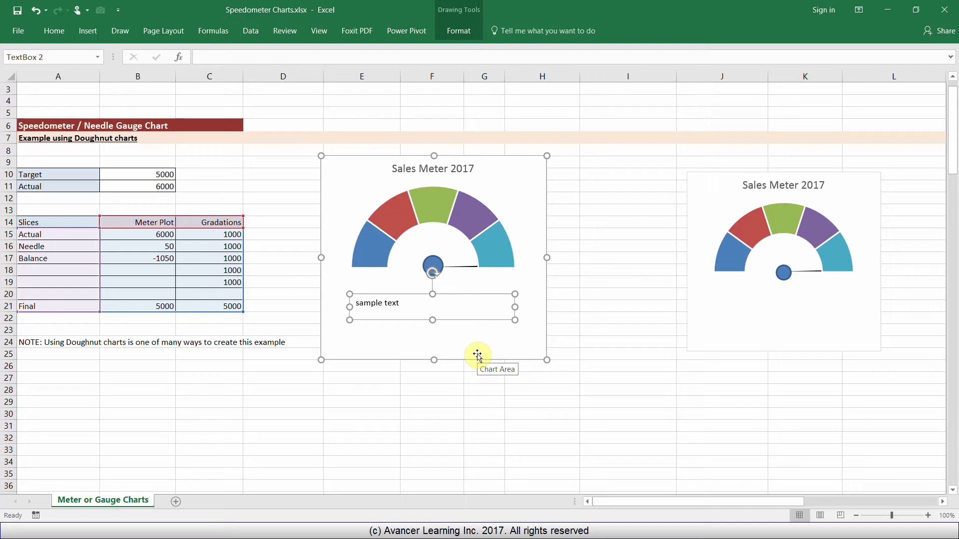
pyautogui.click(378, 304)
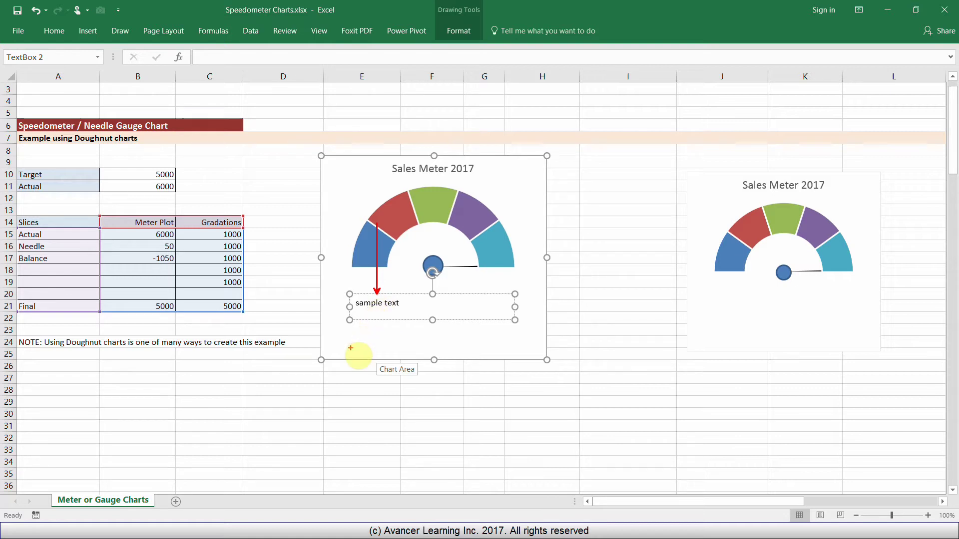
# Link the text box below the gauge to cell C11 so that it displays that cell's content.
pyautogui.click(413, 294)
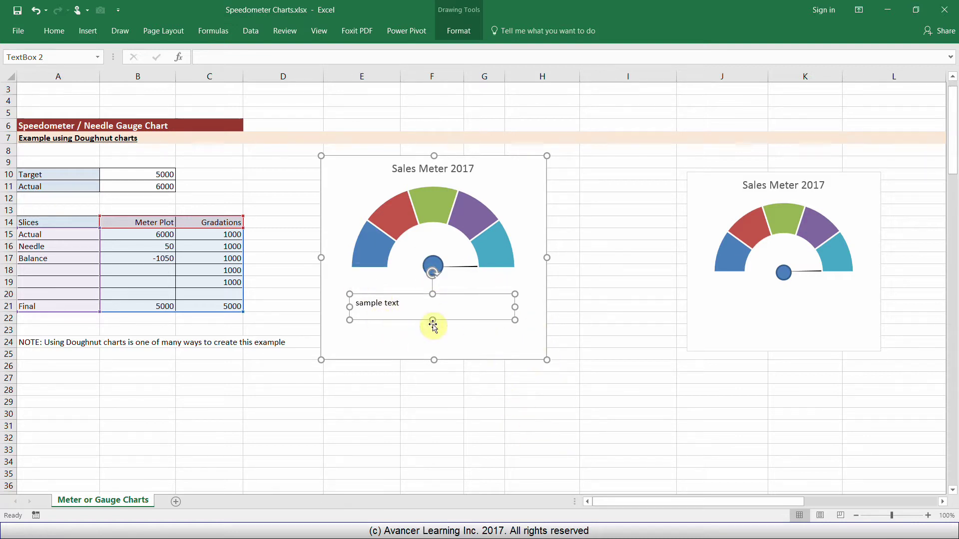
pyautogui.click(204, 56)
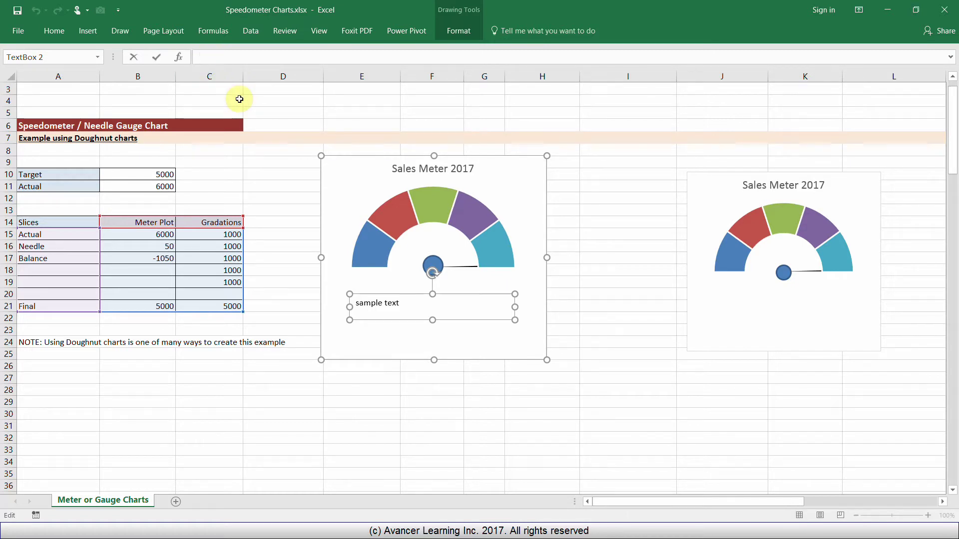
pyautogui.write('=')
pyautogui.click(205, 187)
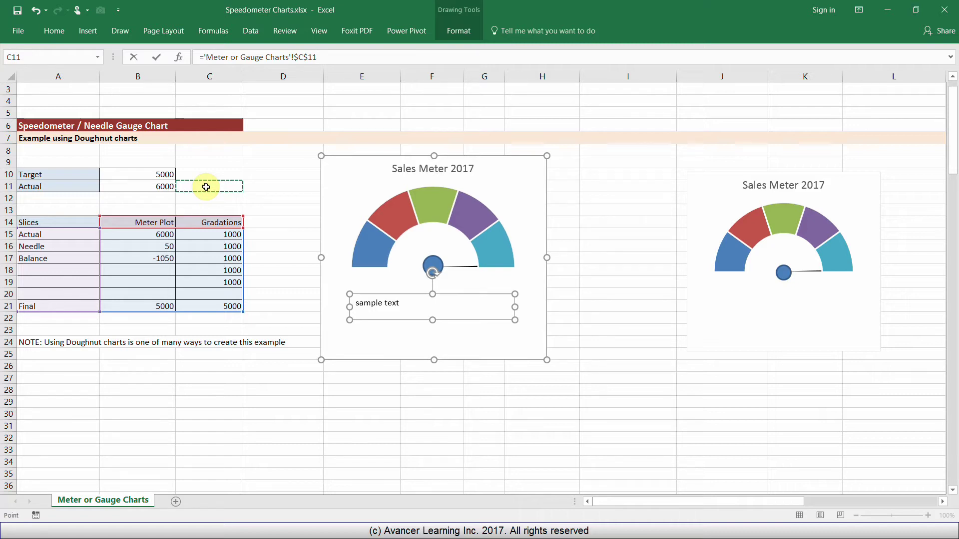
pyautogui.press('Return')
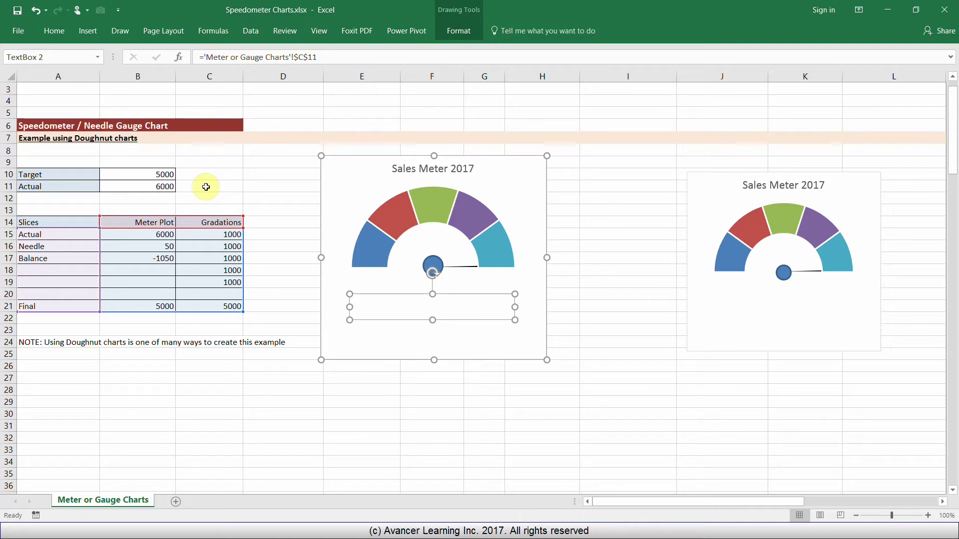
# Begin an IF formula in cell C11 that tests whether Actual is greater than Target, with the condition B11>B10.
pyautogui.scroll(1, 205, 187)
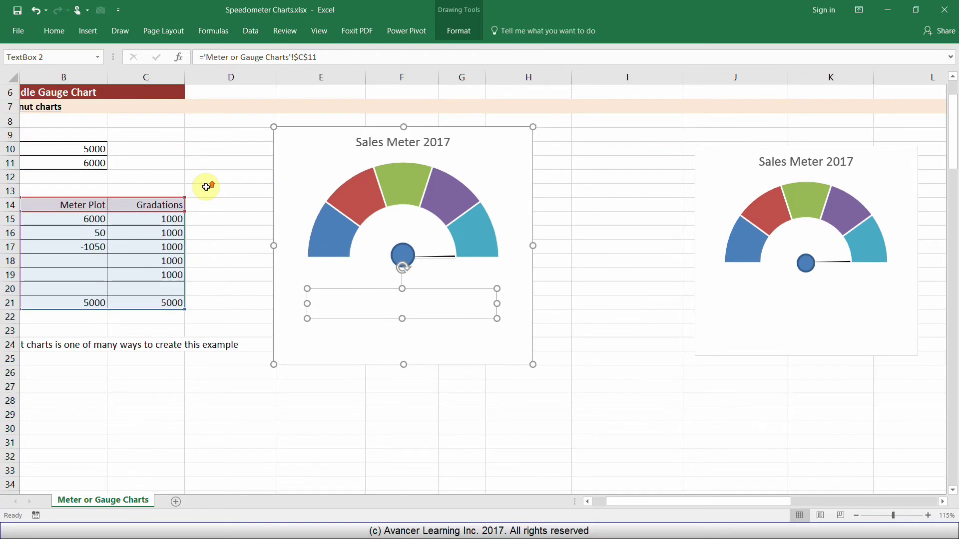
pyautogui.moveTo(628, 503); pyautogui.dragTo(597, 503)
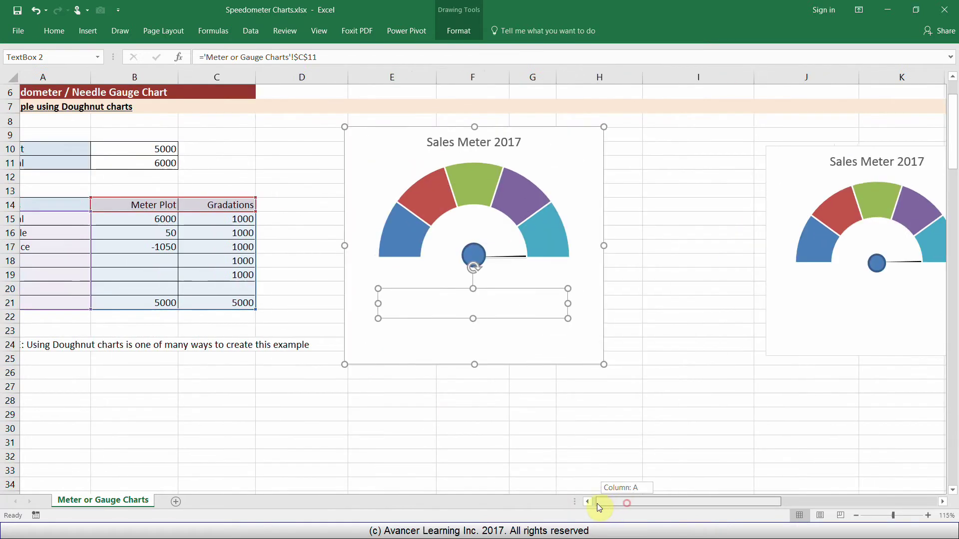
pyautogui.scroll(3, 205, 366)
pyautogui.scroll(3, 204, 366)
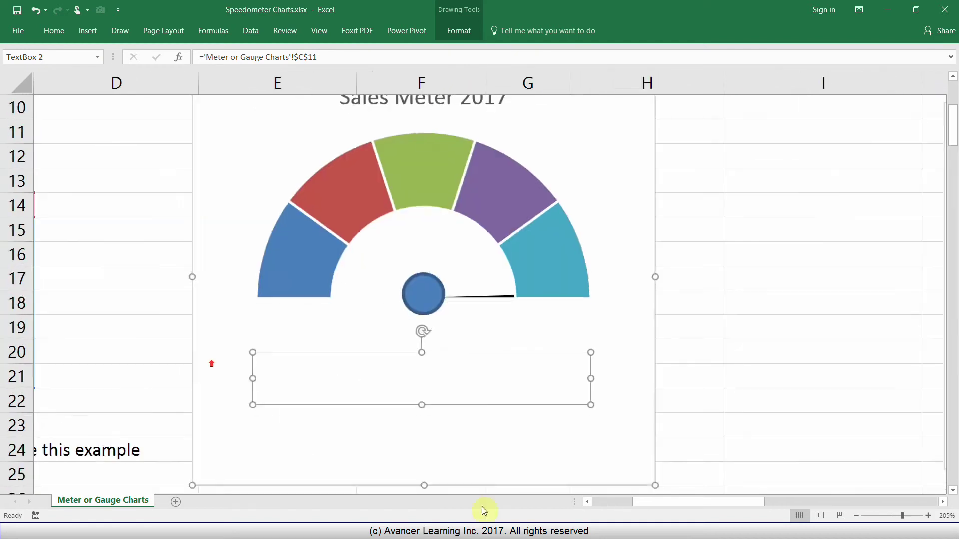
pyautogui.moveTo(636, 505); pyautogui.dragTo(555, 511)
pyautogui.scroll(2, 505, 469)
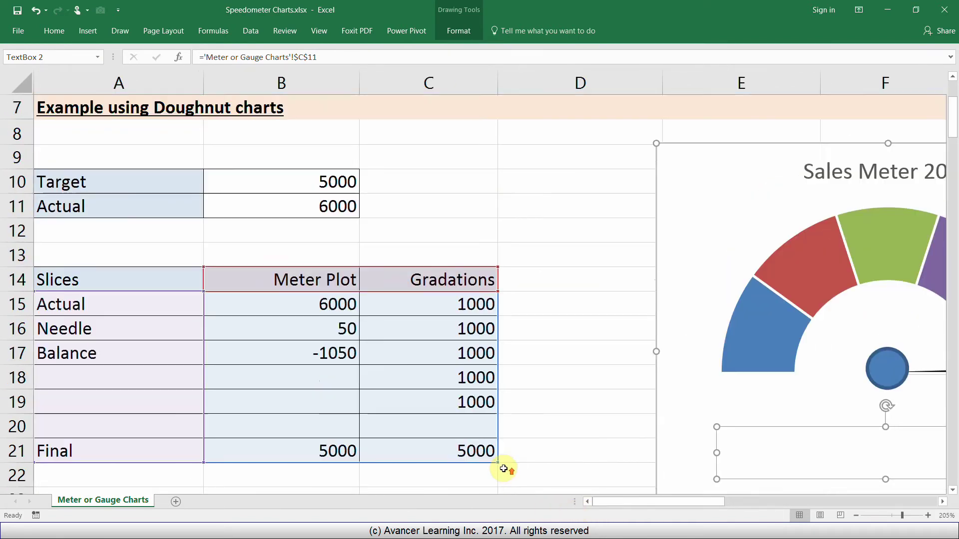
pyautogui.click(387, 285)
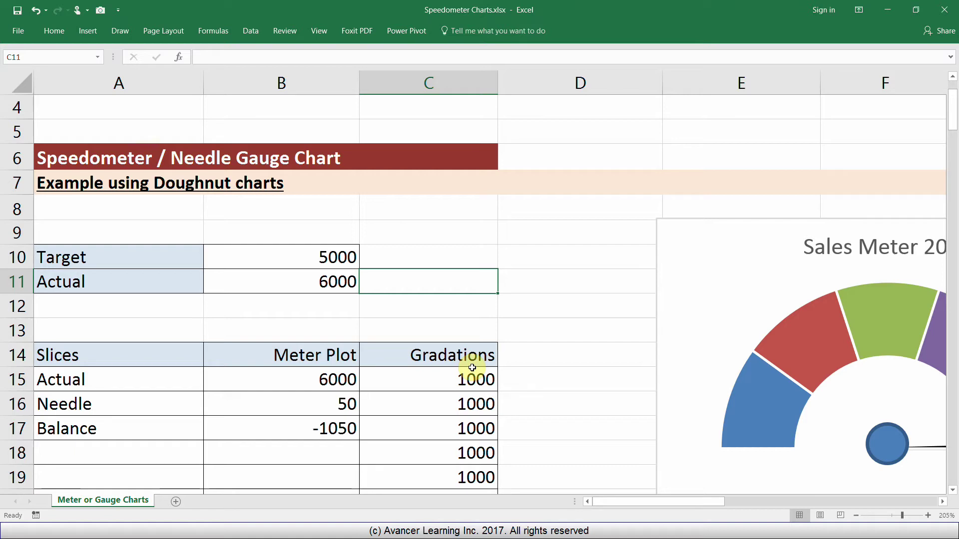
pyautogui.write('=if')
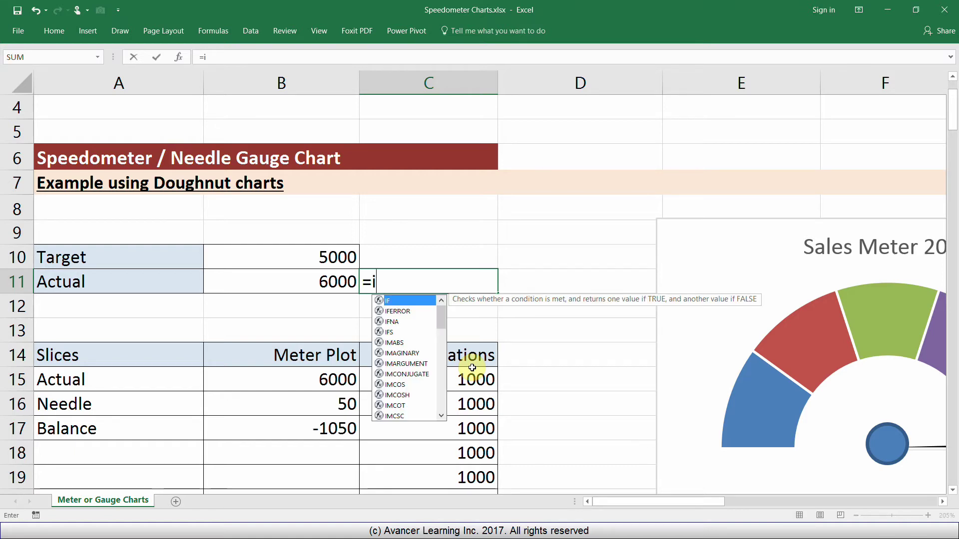
pyautogui.press('BackSpace')
pyautogui.press('BackSpace')
pyautogui.write('IF(')
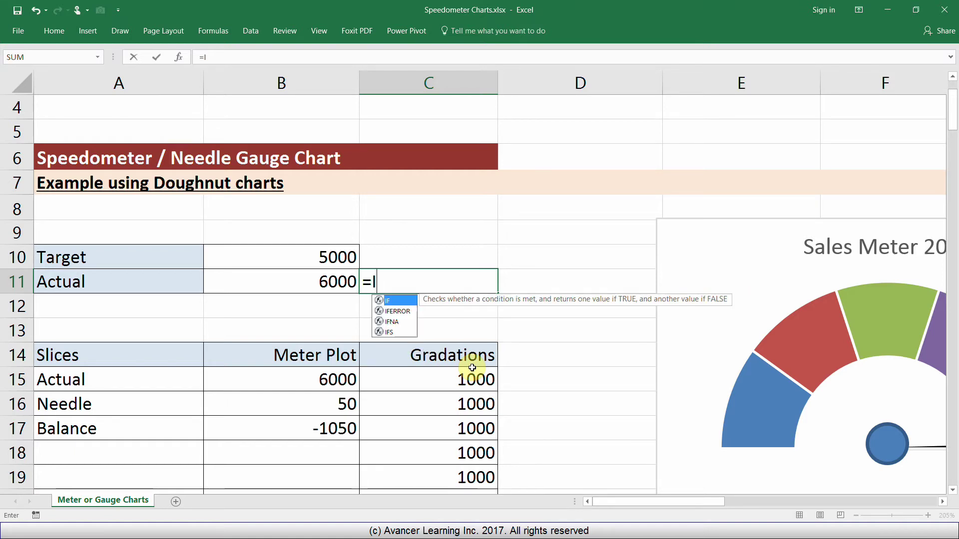
pyautogui.click(327, 283)
pyautogui.write('>')
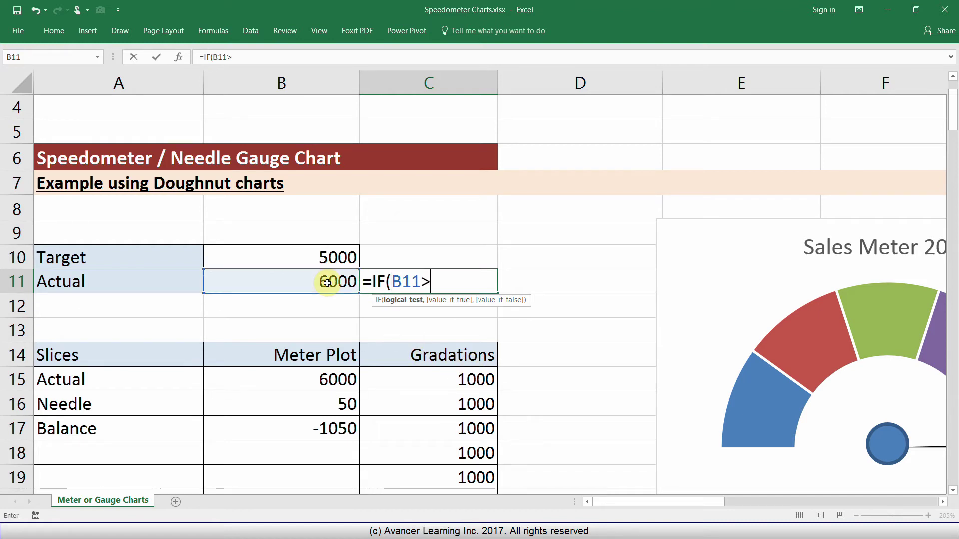
pyautogui.click(285, 247)
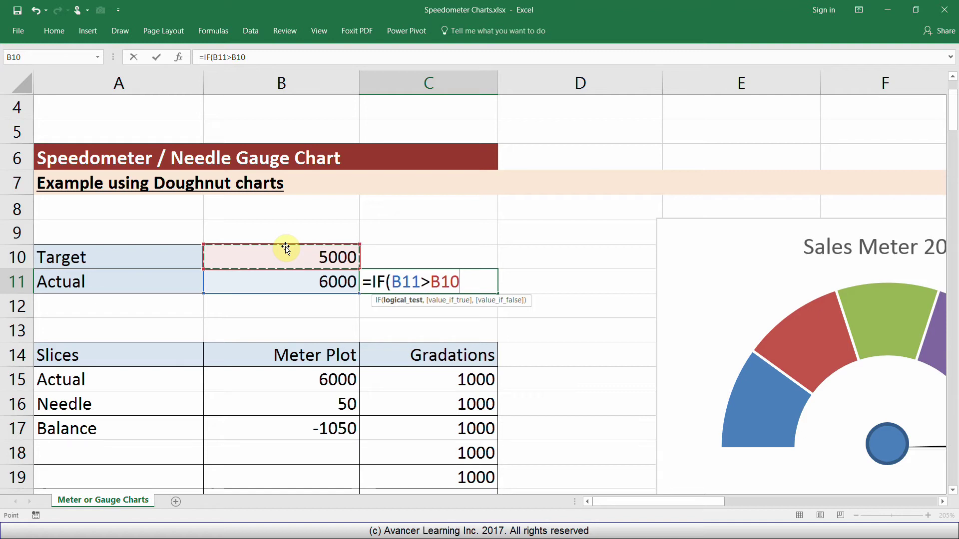
pyautogui.write(',')
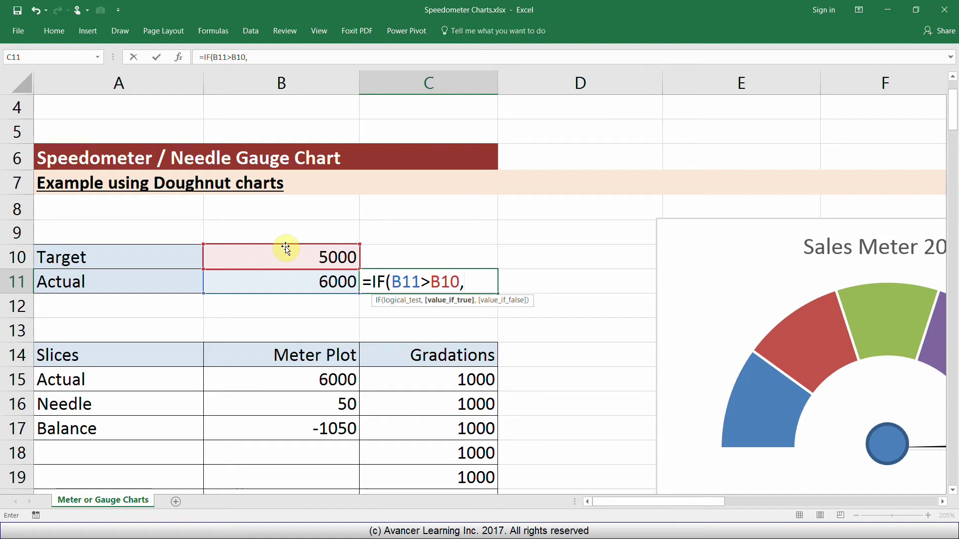
# Complete the C11 formula to return "TARGET EXCEEDED BY "&B11-B10 when true and an empty string when false.
pyautogui.write('"T')
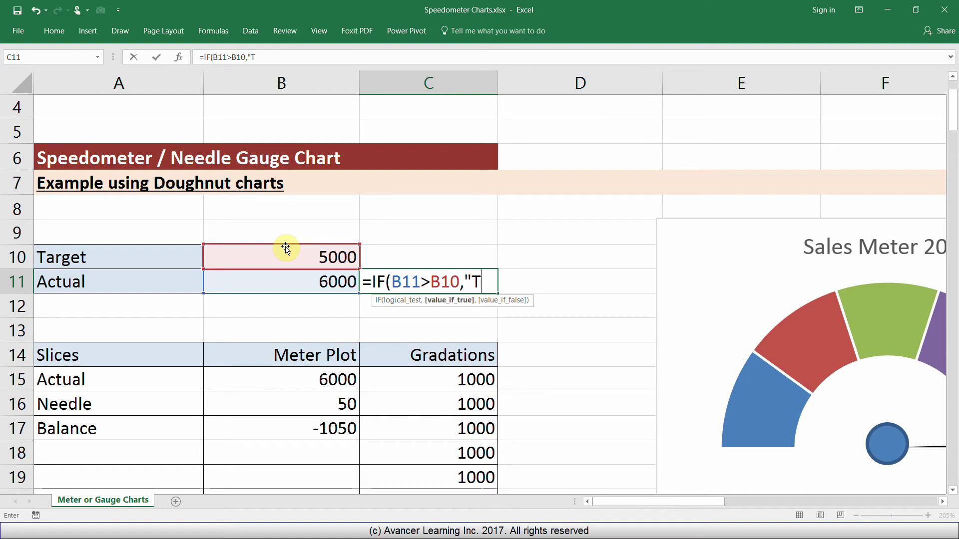
pyautogui.write('ARGET EX')
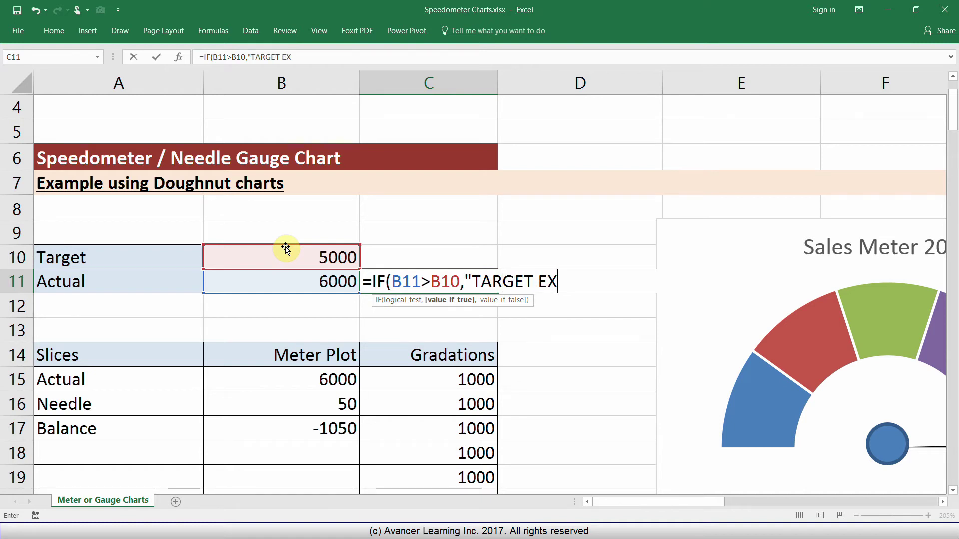
pyautogui.write('CEEDED BY')
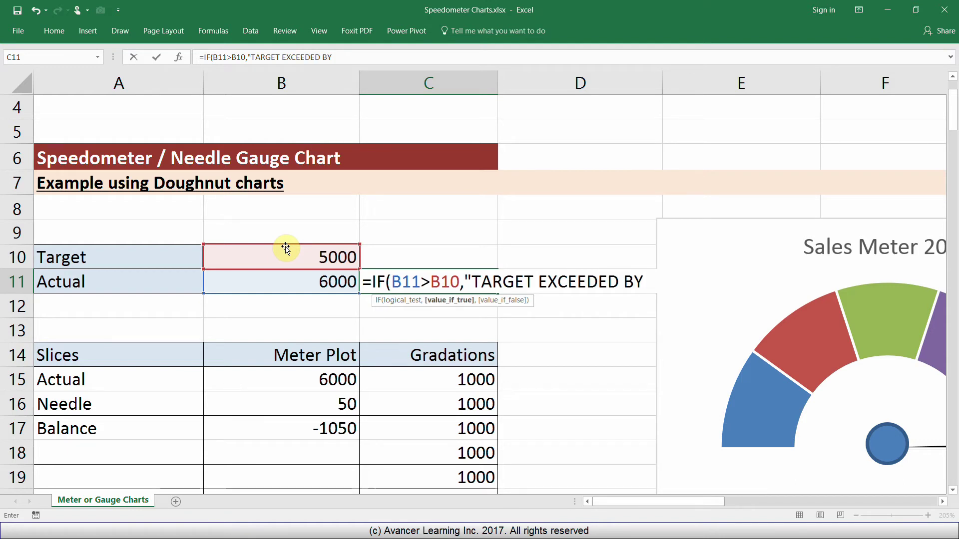
pyautogui.write(' "')
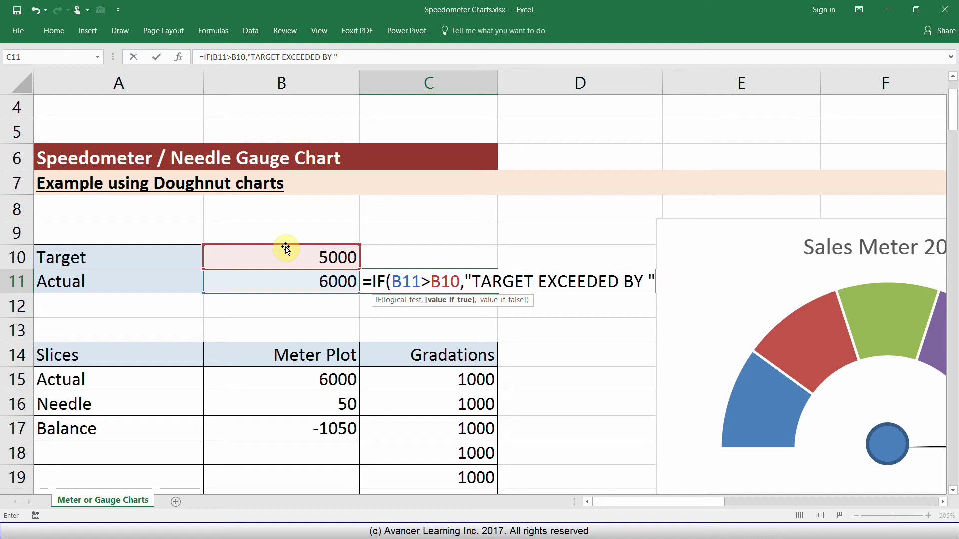
pyautogui.write('&')
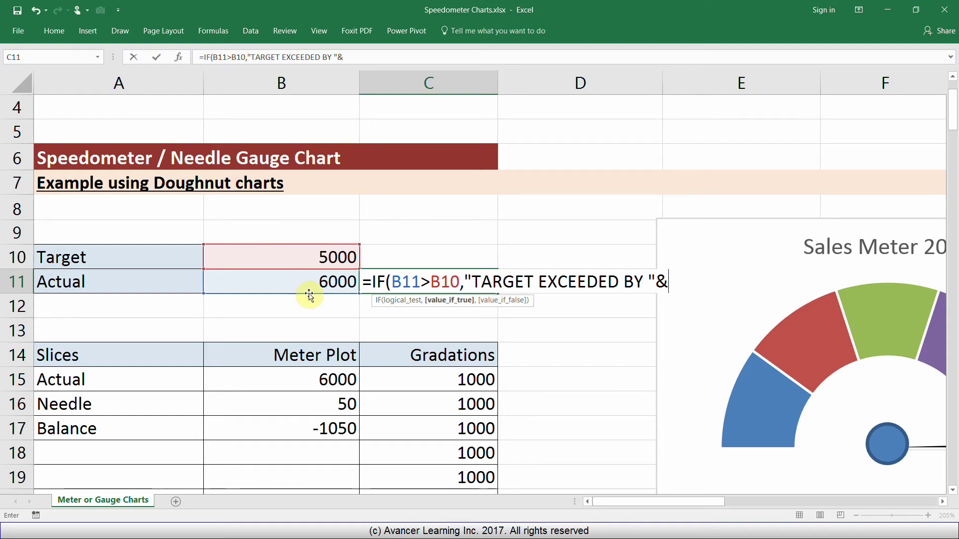
pyautogui.click(318, 283)
pyautogui.write('-')
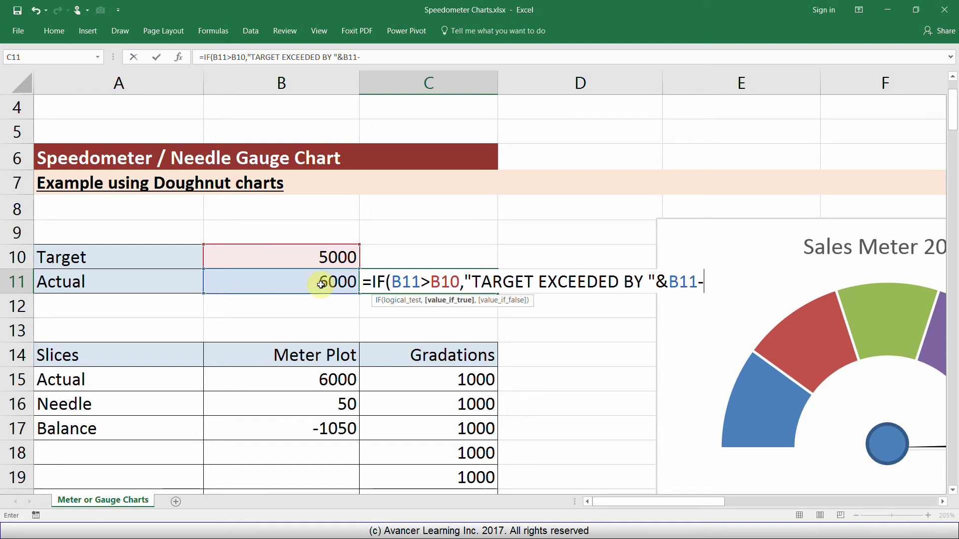
pyautogui.click(320, 259)
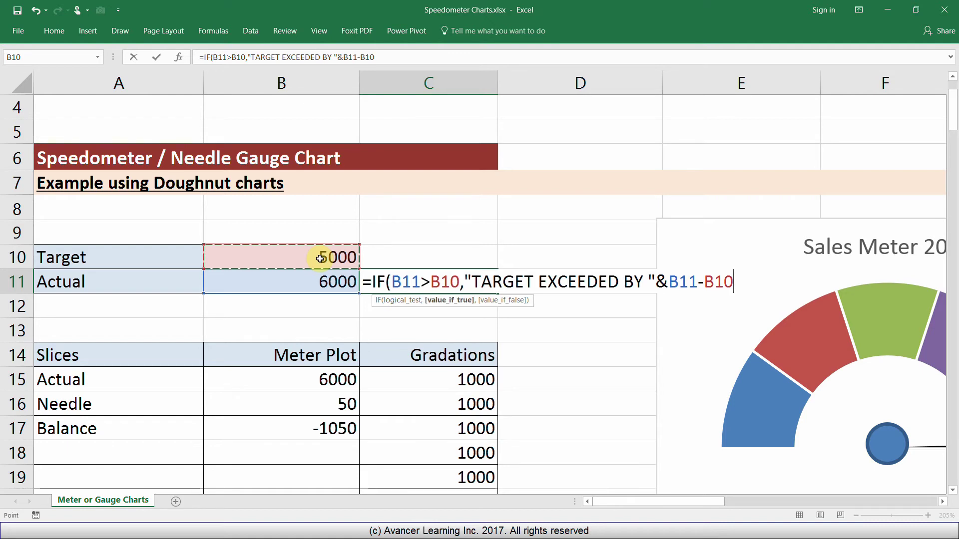
pyautogui.write(',')
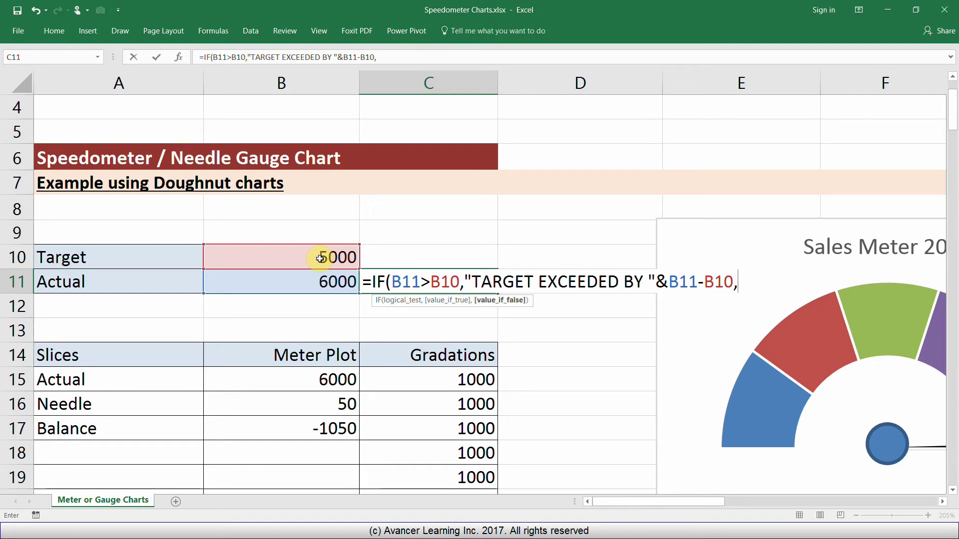
pyautogui.write('"")')
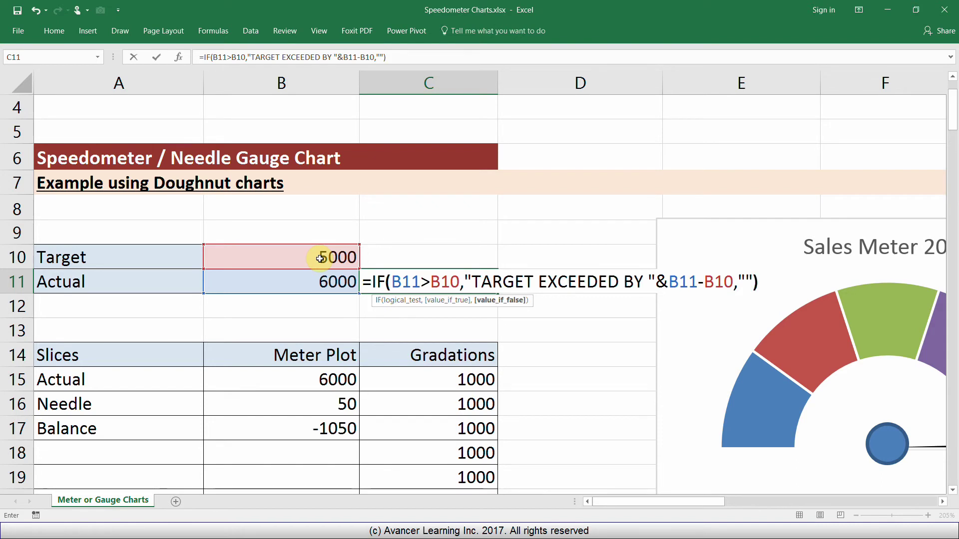
pyautogui.press('Return')
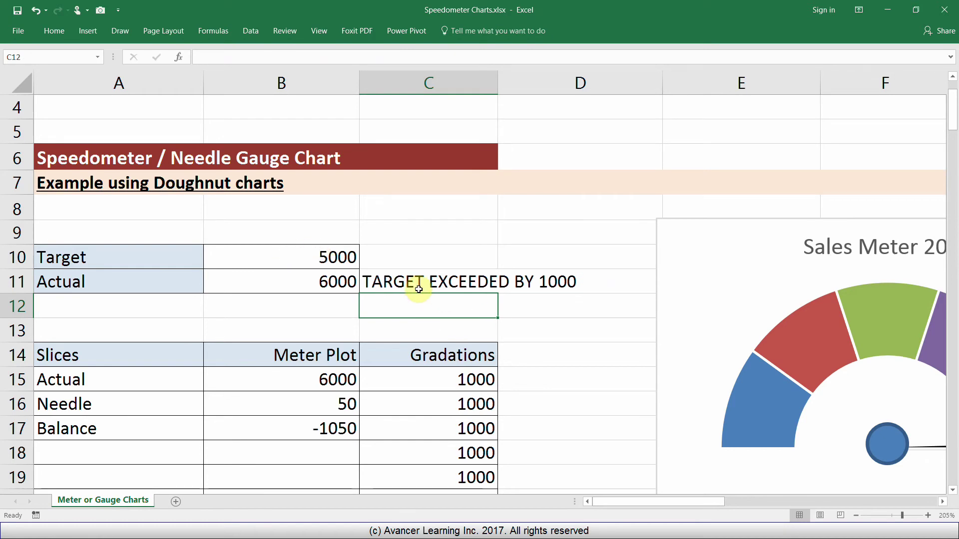
# Make the message in the new chart's text box dark red, bold and horizontally centred.
pyautogui.click(942, 499)
pyautogui.scroll(-5, 790, 438)
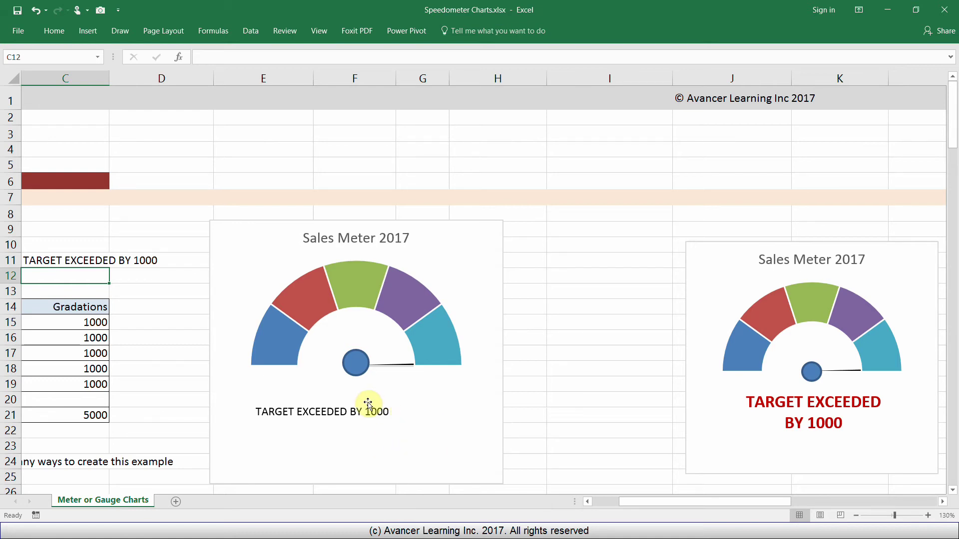
pyautogui.click(391, 403)
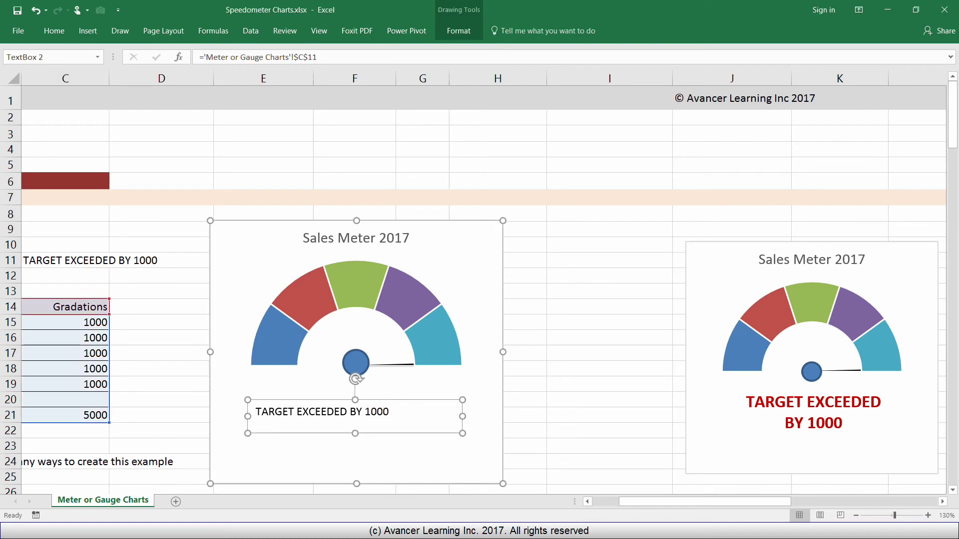
pyautogui.click(49, 28)
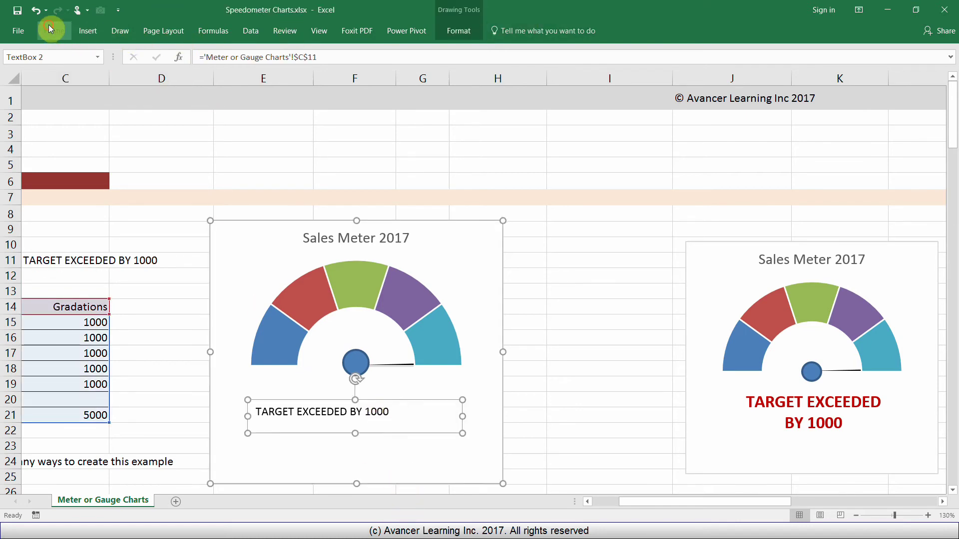
pyautogui.click(196, 72)
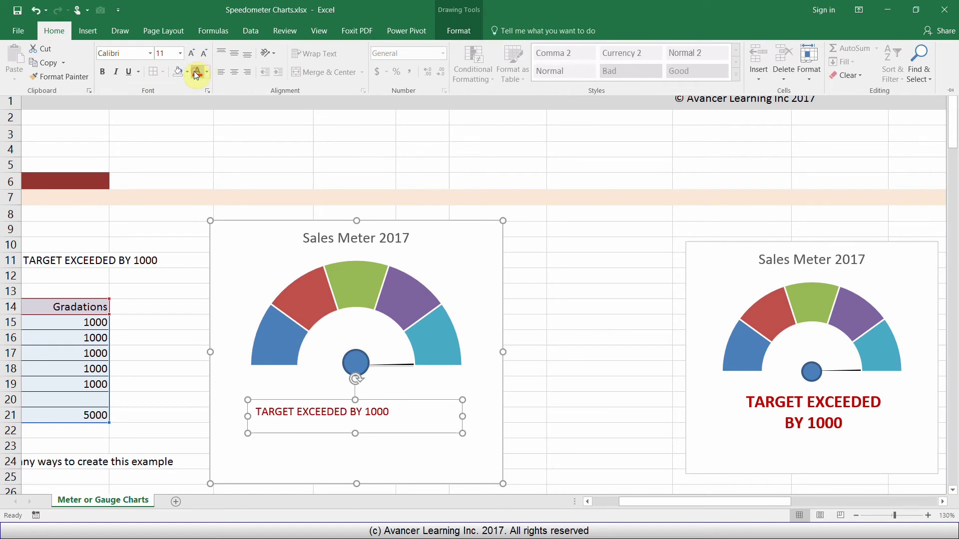
pyautogui.click(103, 71)
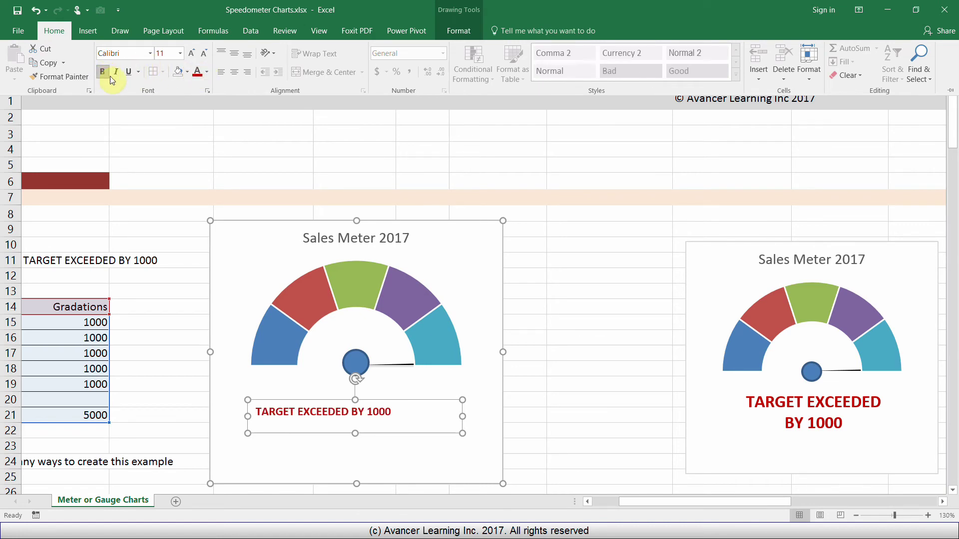
pyautogui.click(233, 74)
# Increase the font size of the text box message below the gauge to 24.
pyautogui.click(189, 53)
pyautogui.click(189, 54)
pyautogui.click(190, 53)
pyautogui.click(190, 54)
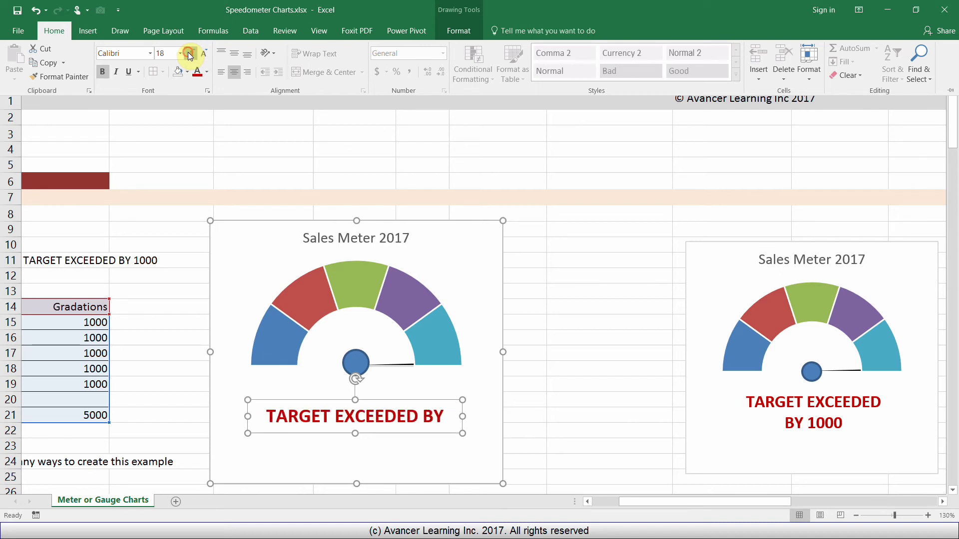
pyautogui.click(190, 54)
pyautogui.click(192, 52)
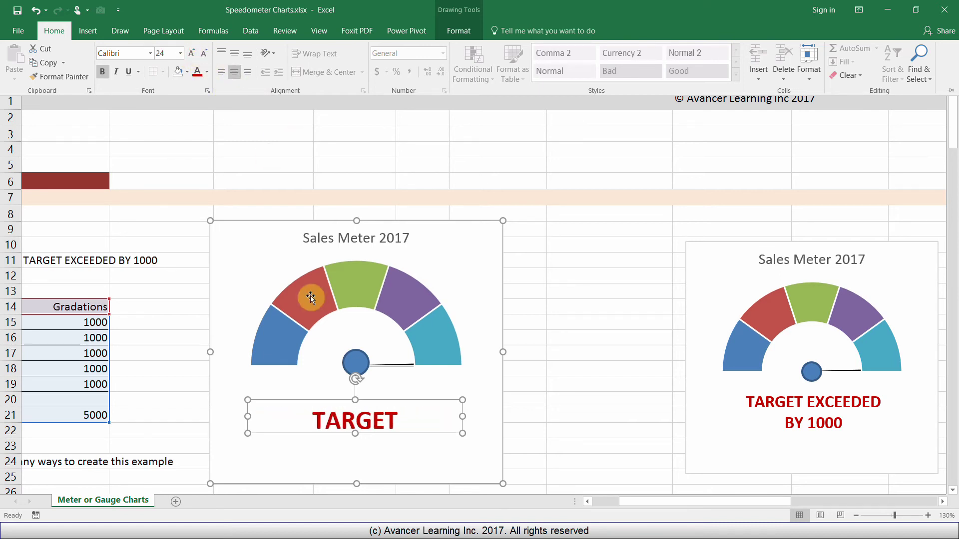
pyautogui.click(466, 418)
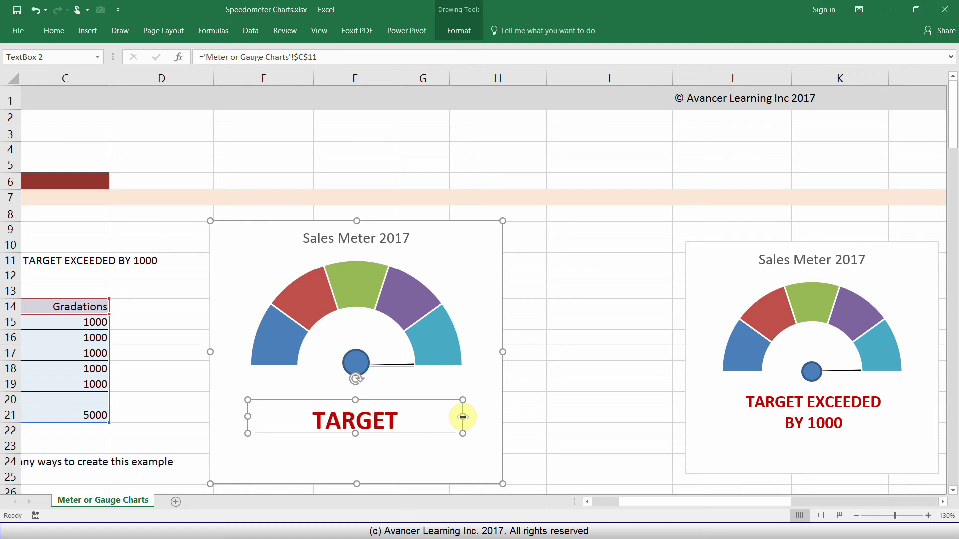
# Enlarge the text box below the new gauge to fit the two-line message and reduce its font size to 18.
pyautogui.moveTo(462, 417); pyautogui.dragTo(473, 417)
pyautogui.moveTo(360, 433); pyautogui.dragTo(360, 465)
pyautogui.moveTo(360, 401); pyautogui.dragTo(360, 392)
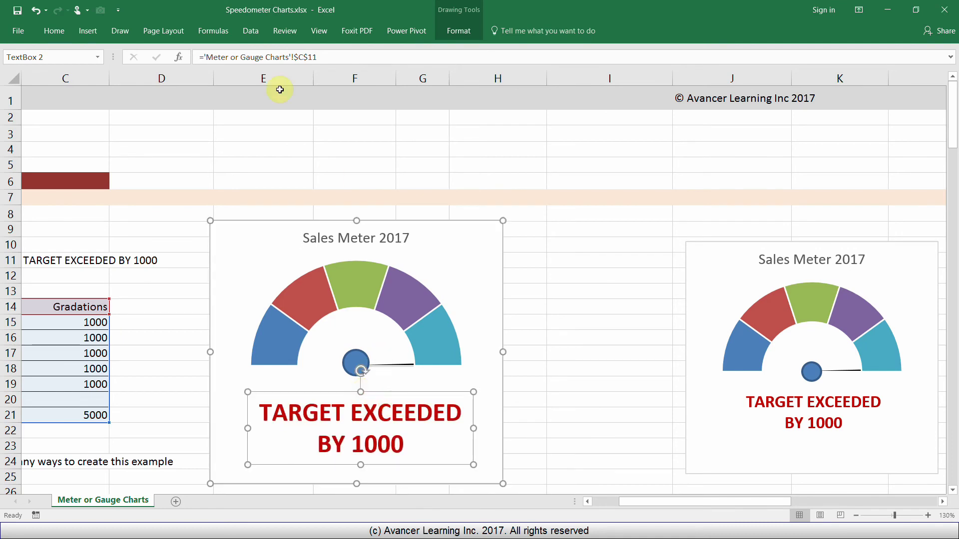
pyautogui.click(61, 37)
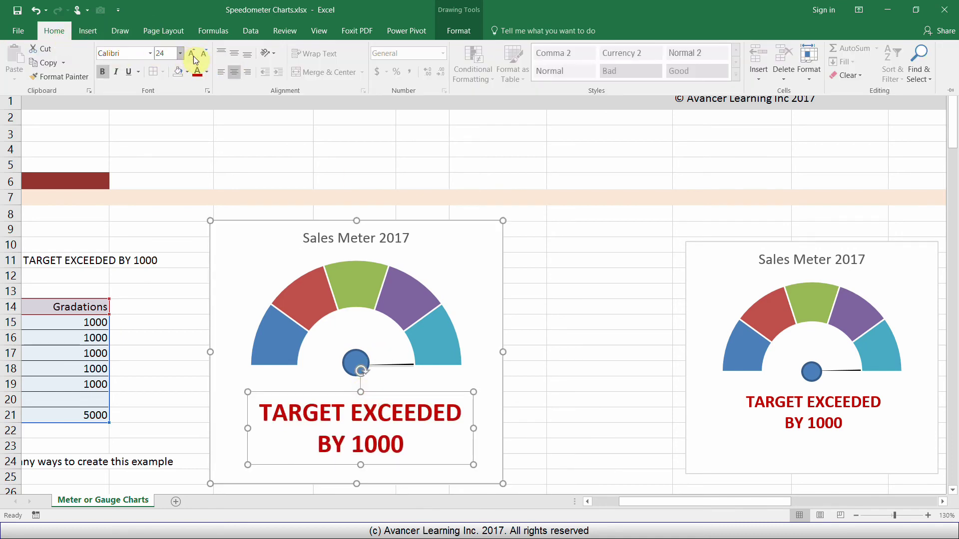
pyautogui.click(203, 55)
pyautogui.click(202, 55)
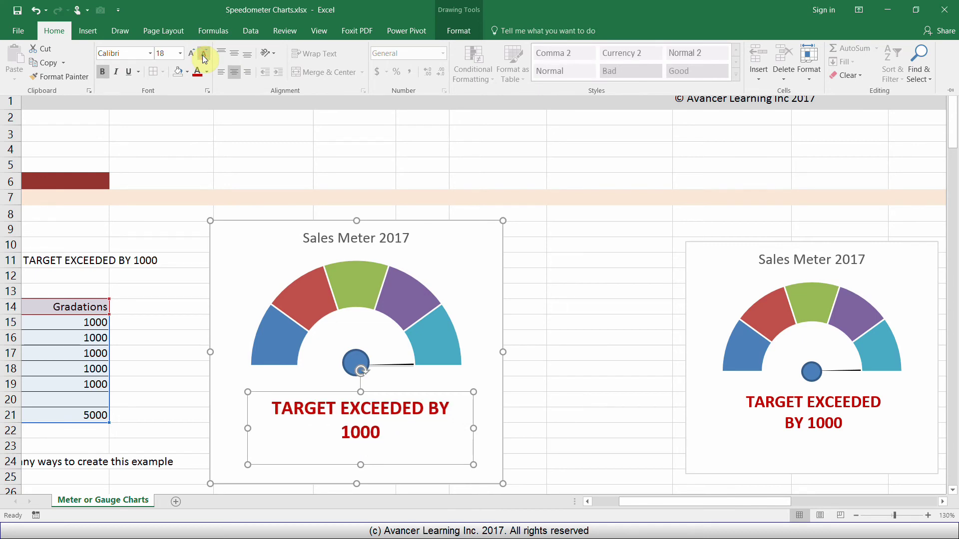
# Narrow the message text box so the text breaks before "BY", centre it beneath the gauge hub, and deselect the chart.
pyautogui.click(472, 428)
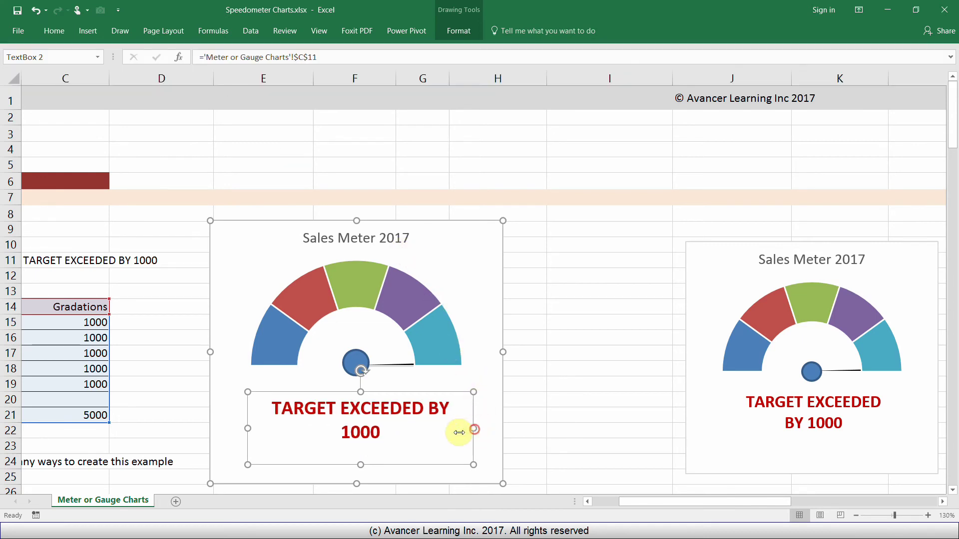
pyautogui.moveTo(470, 428); pyautogui.dragTo(434, 430)
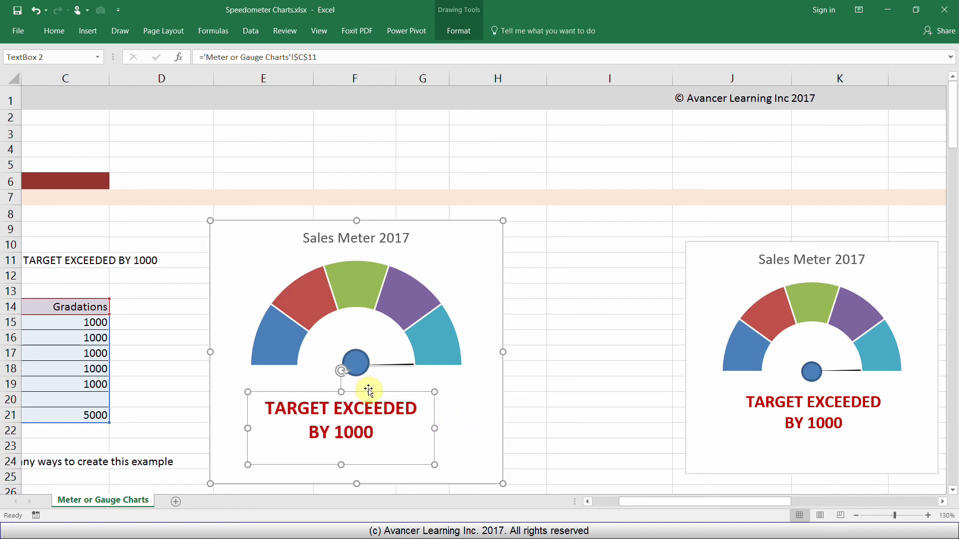
pyautogui.moveTo(372, 390); pyautogui.dragTo(386, 390)
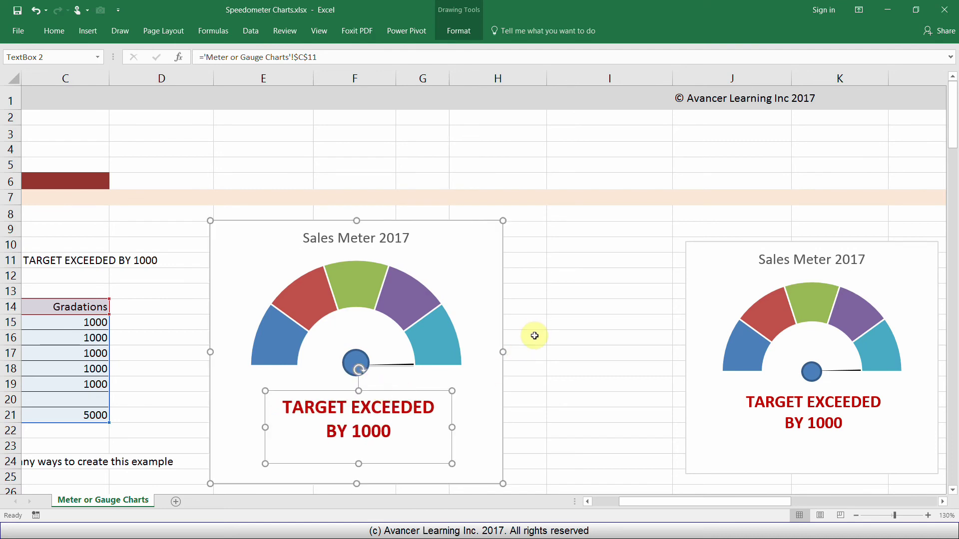
pyautogui.keyDown('ctrl'); pyautogui.scroll(-2, 534, 336); pyautogui.keyUp('ctrl')
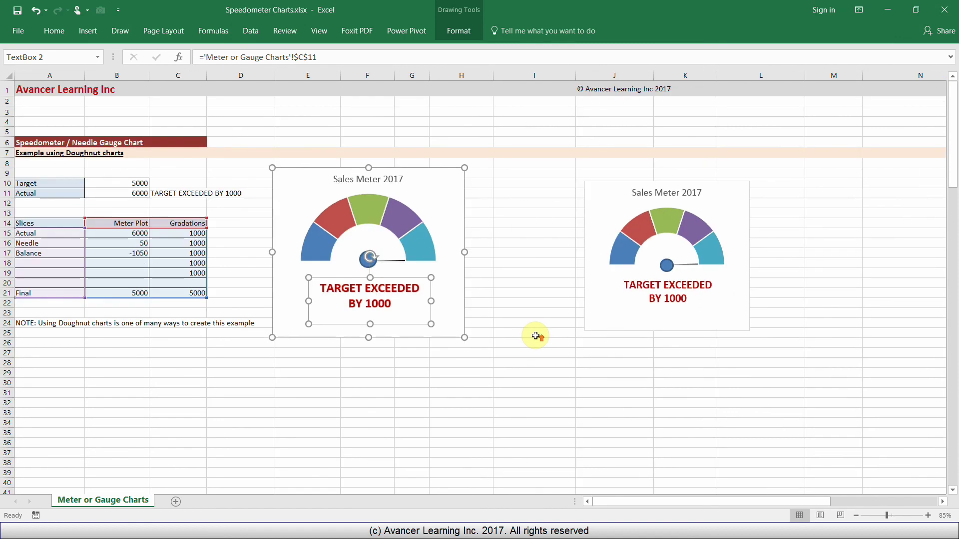
pyautogui.click(559, 281)
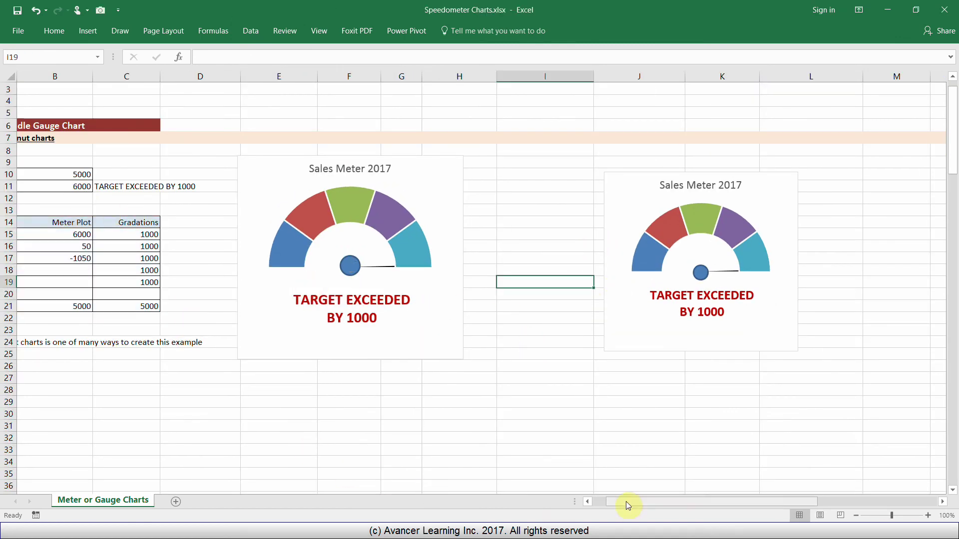
# Set the Actual value in cell B11 to 400.
pyautogui.moveTo(625, 501); pyautogui.dragTo(603, 506)
pyautogui.click(163, 189)
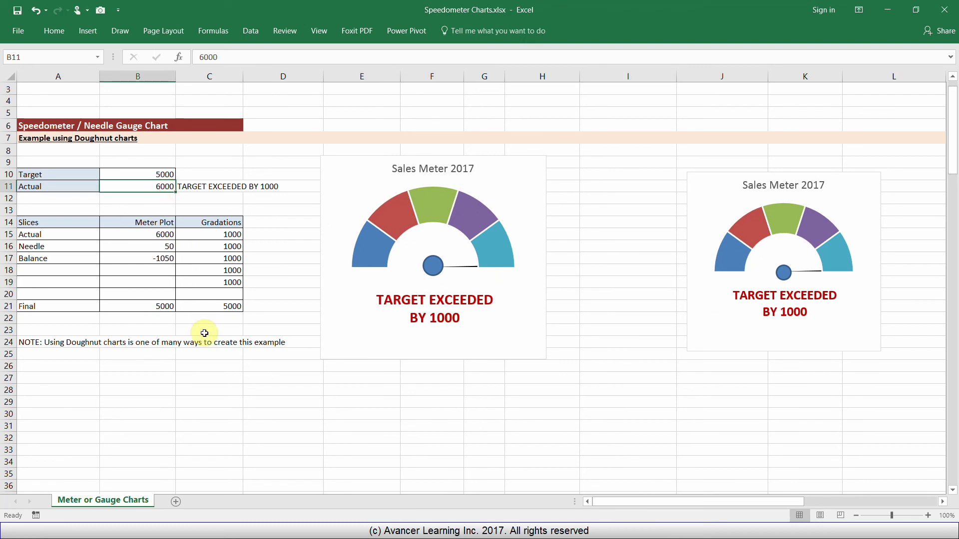
pyautogui.write('400')
pyautogui.press('Return')
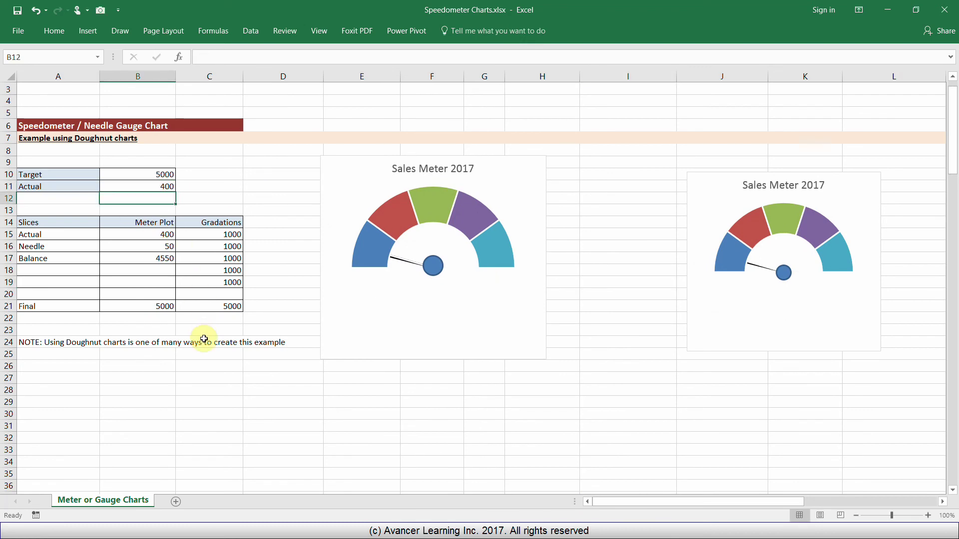
# Change the Actual value in cell B11 to 4000 to test the gauge below target.
pyautogui.doubleClick(143, 186)
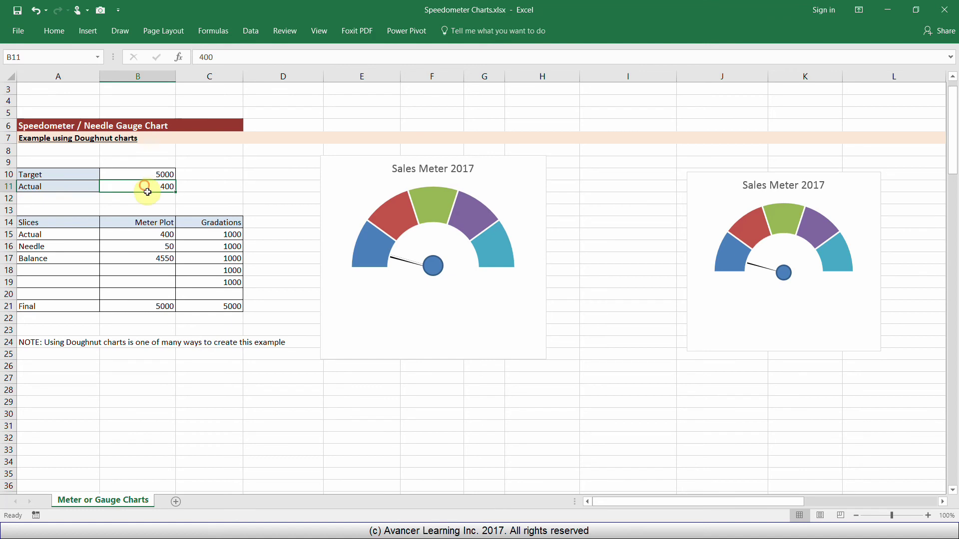
pyautogui.press('End')
pyautogui.write('0')
pyautogui.press('Return')
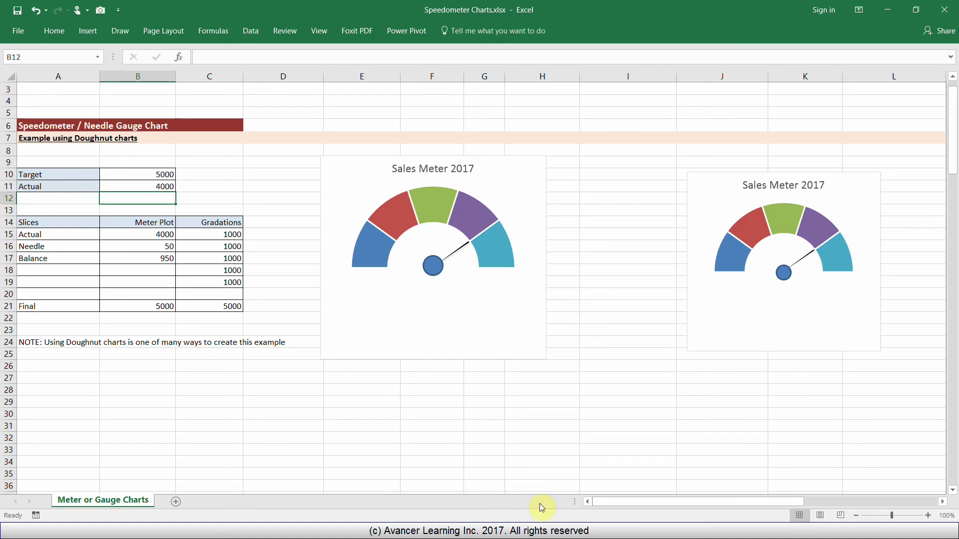
# Set the Actual value in cell B11 to 5500 to test the gauge and its message above target.
pyautogui.press('Up')
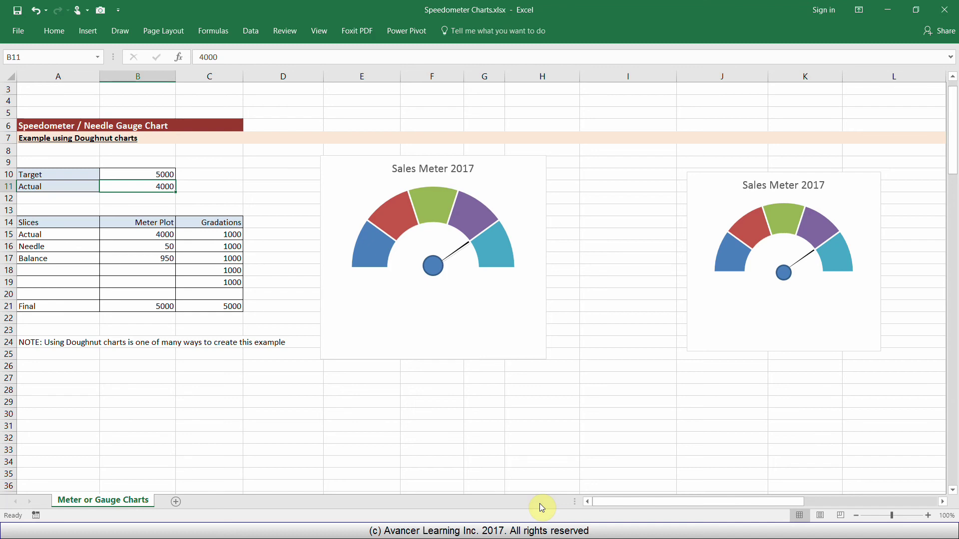
pyautogui.write('5500')
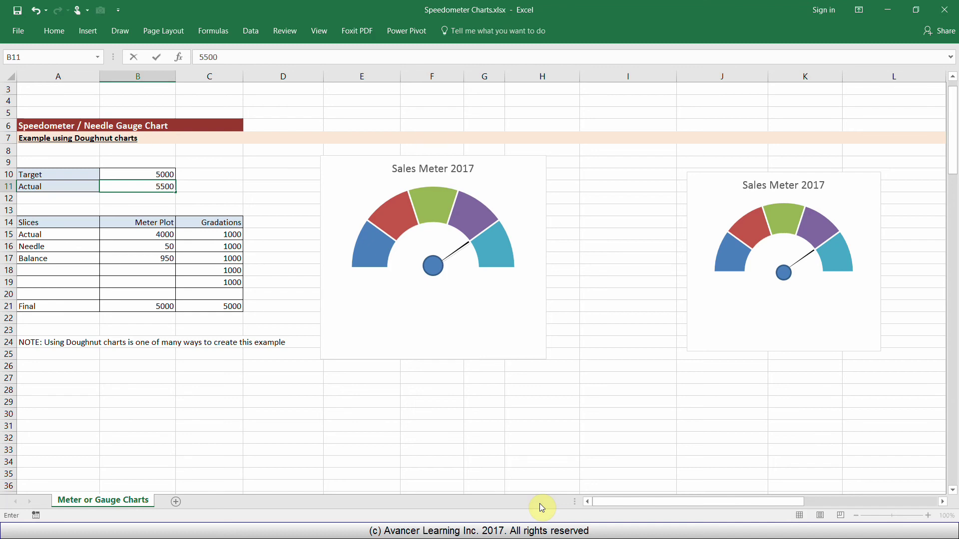
pyautogui.press('Return')
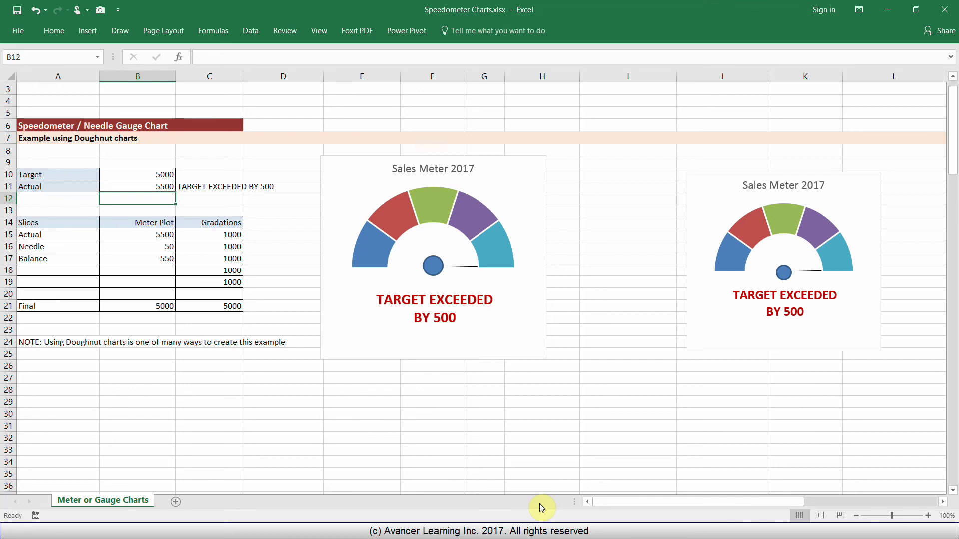
pyautogui.click(628, 282)
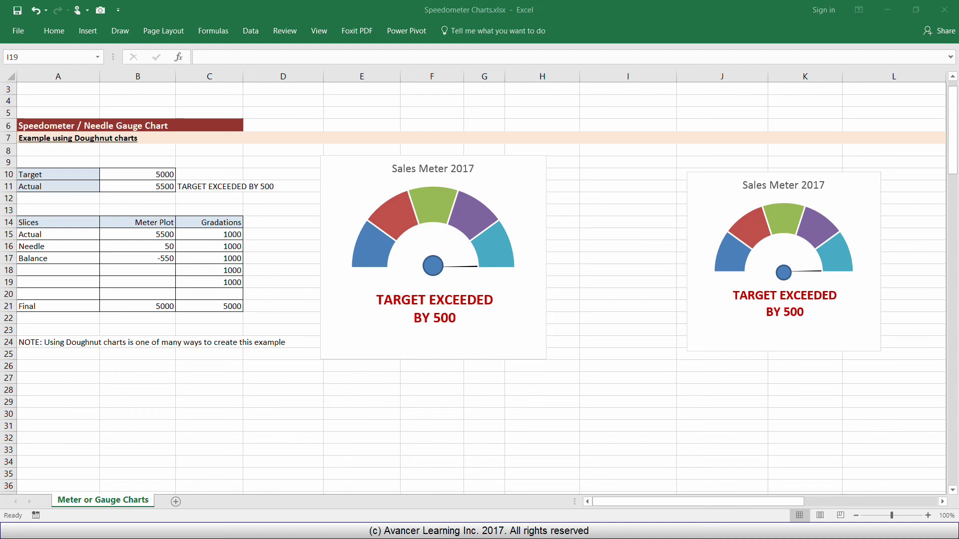